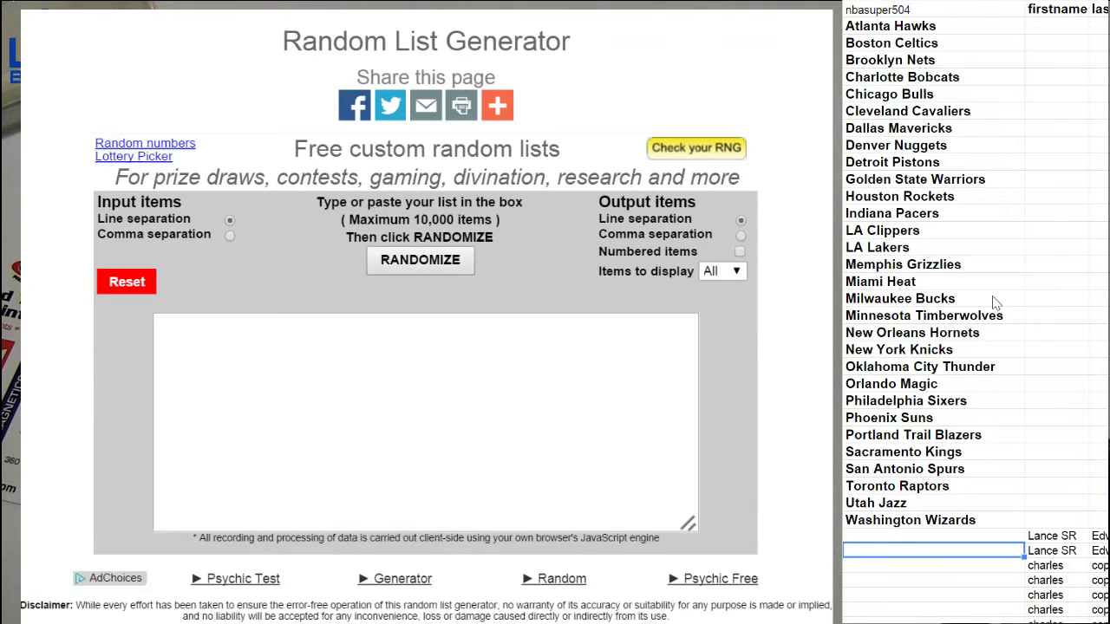
scroll(954, 347, "down", 3)
scroll(954, 347, "down", 5)
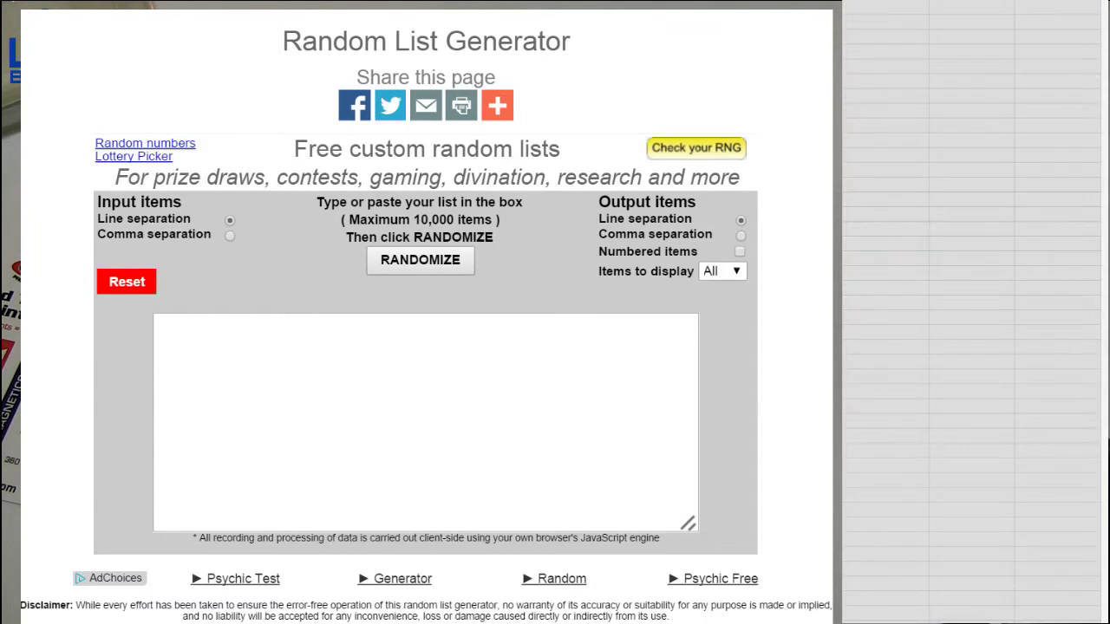
scroll(954, 347, "down", 3)
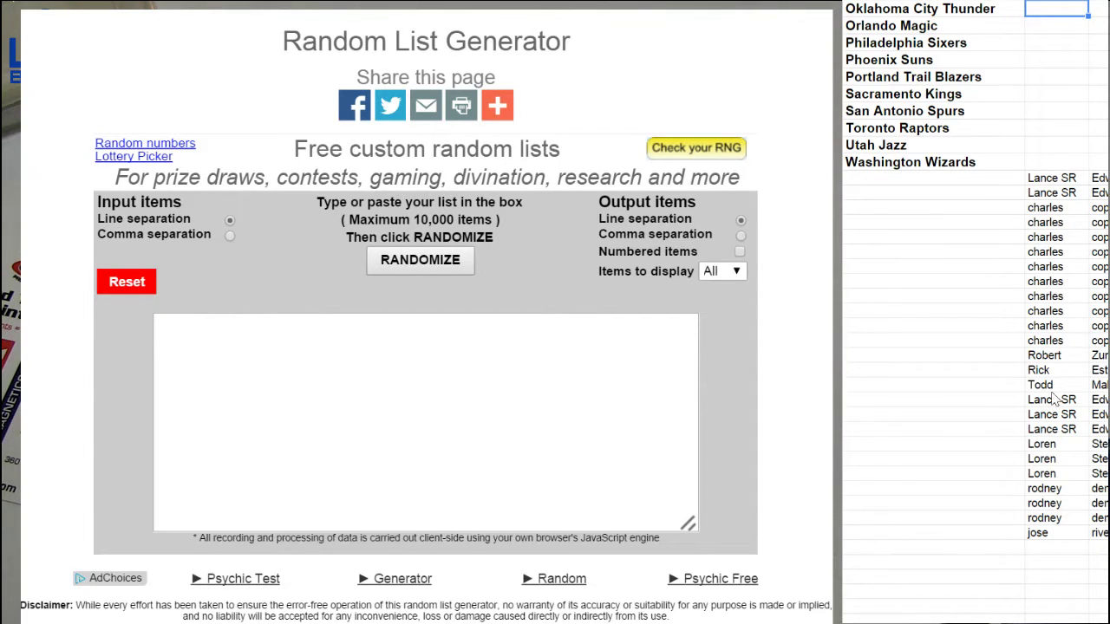
Step: Delete the ten charles rows (rows 34-43) from the buyer list
left_click(1054, 431)
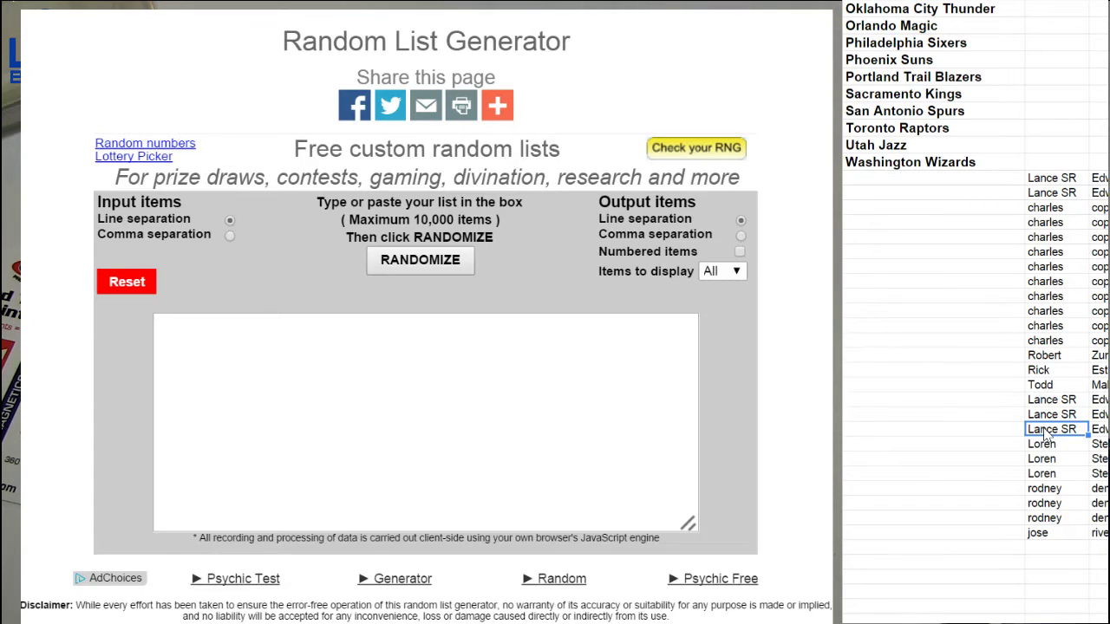
left_click(1045, 385)
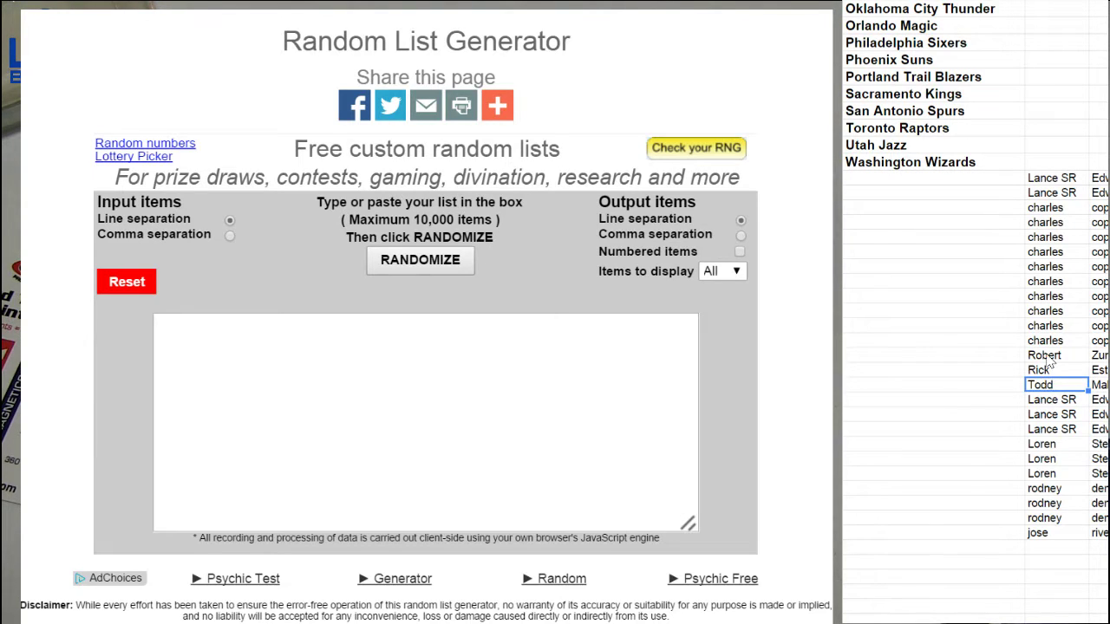
left_click(1050, 357)
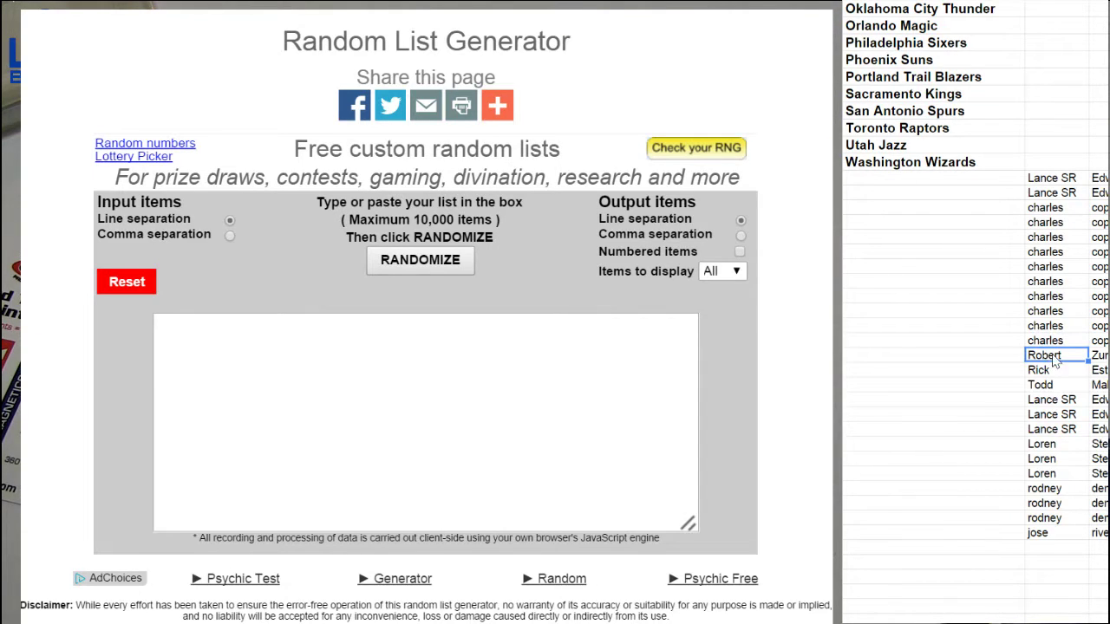
left_click(1066, 222)
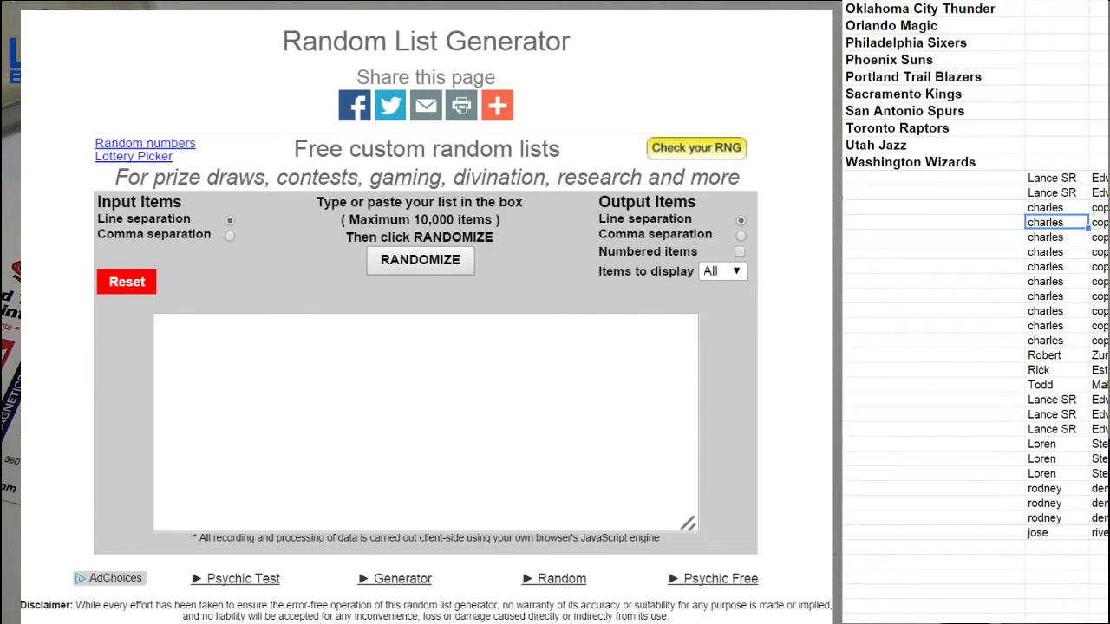
left_click_drag(849, 208, 849, 340)
right_click(849, 340)
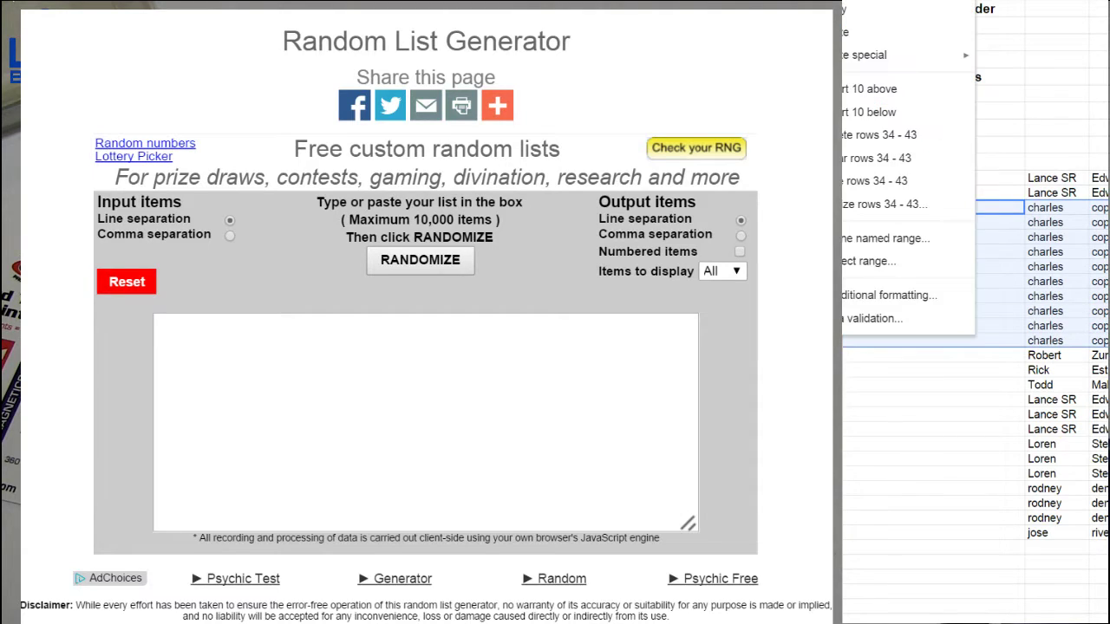
left_click(884, 134)
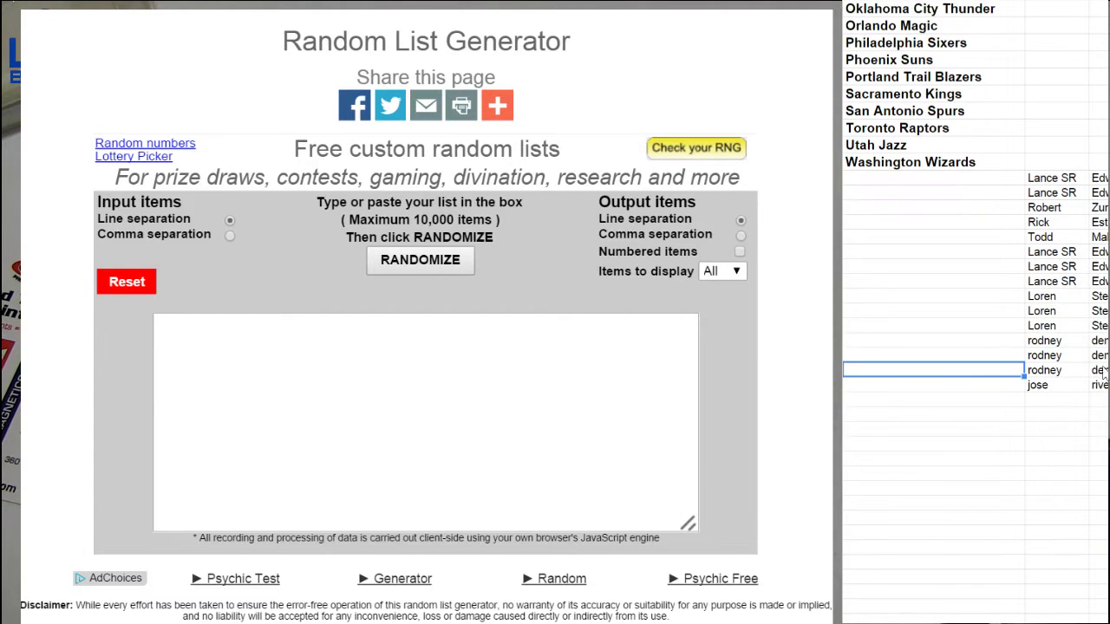
left_click_drag(1097, 385, 1040, 178)
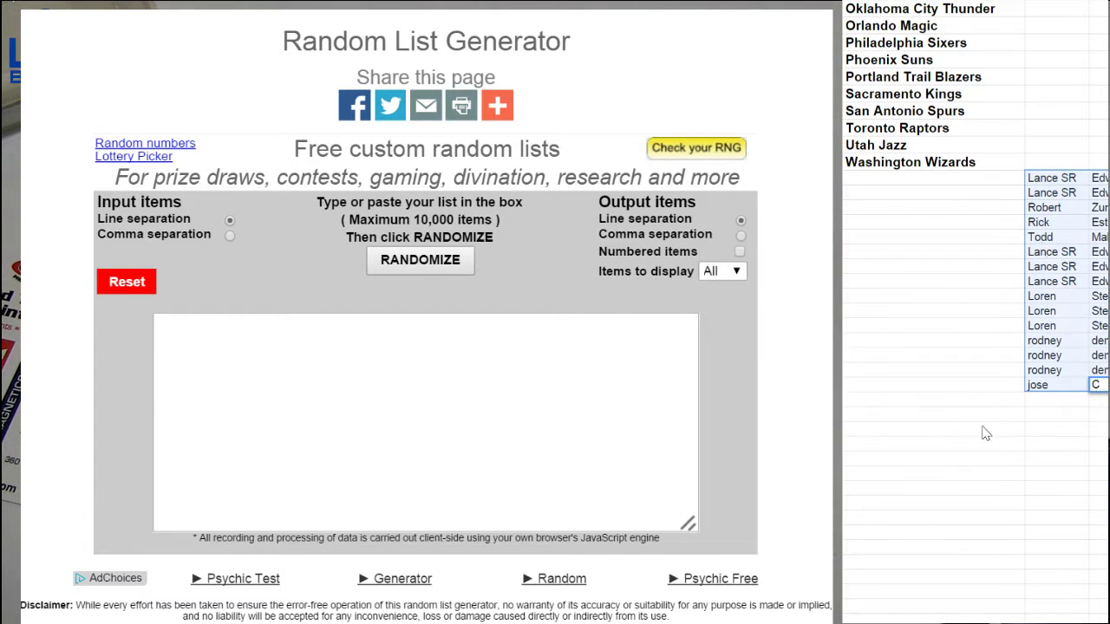
left_click(1097, 451)
left_click_drag(1098, 385, 1083, 183)
key("Delete")
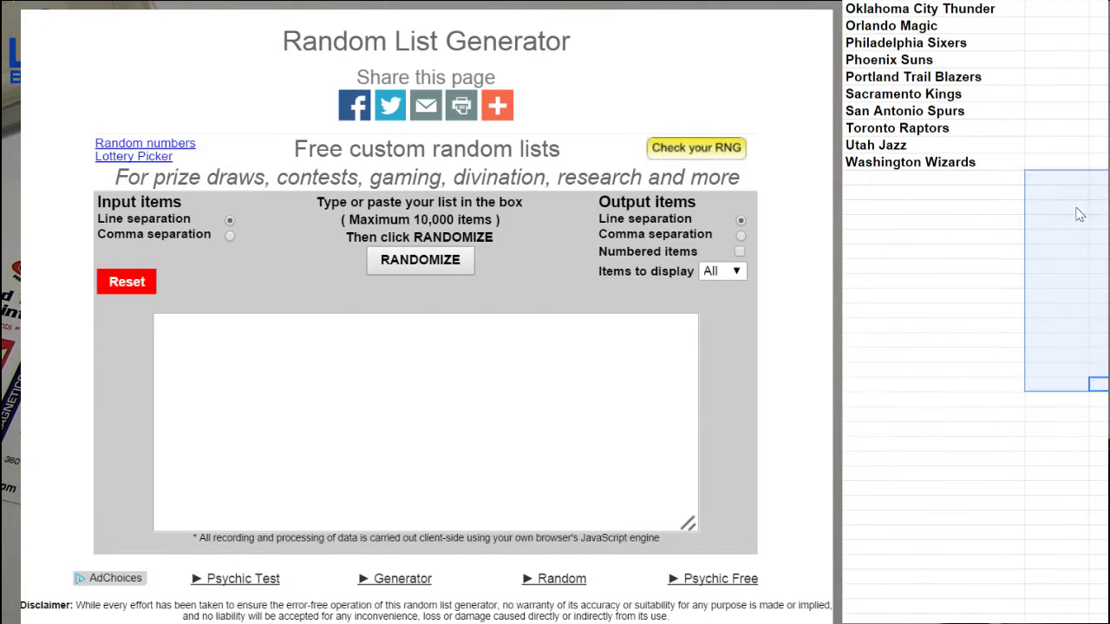
scroll(1084, 217, "up", 5)
Step: Paste the buyer names beside the NBA teams, starting at Atlanta Hawks
left_click(1056, 33)
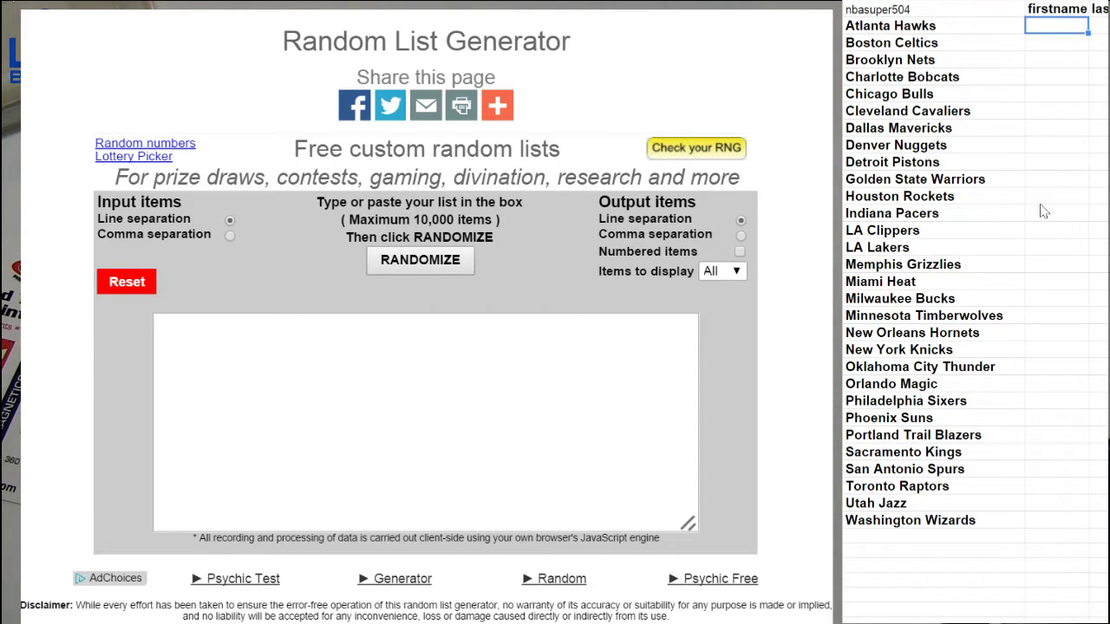
key("ctrl+v")
left_click(1054, 418)
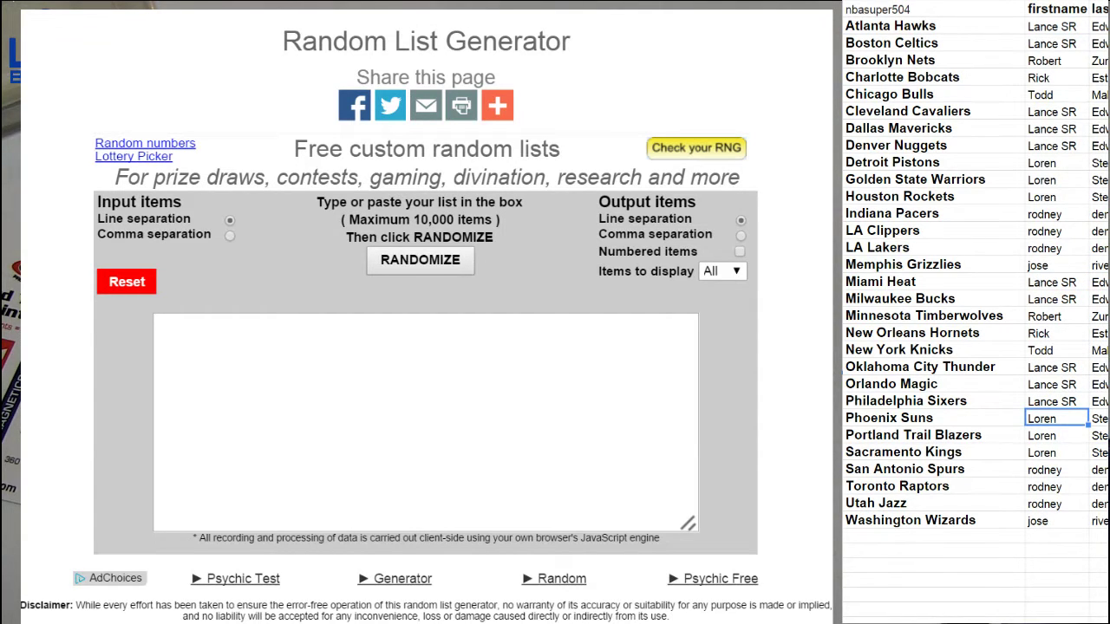
Step: Copy the names from Washington Wizards up to Atlanta Hawks into the list generator
left_click(1098, 521)
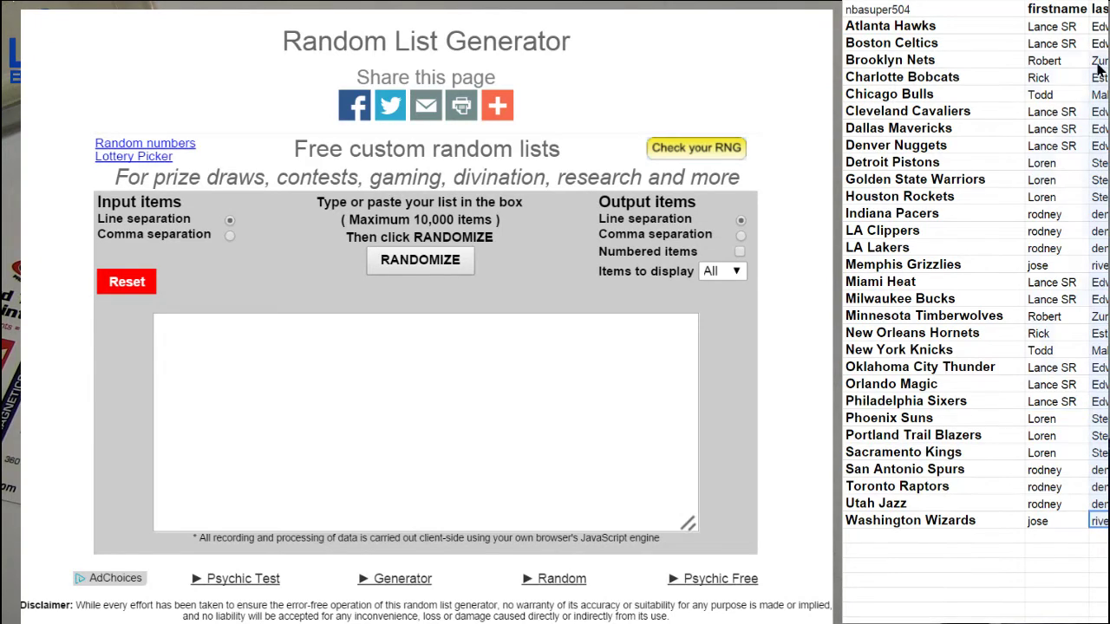
left_click_drag(1054, 520, 1054, 26)
left_click(425, 420)
key("ctrl+v")
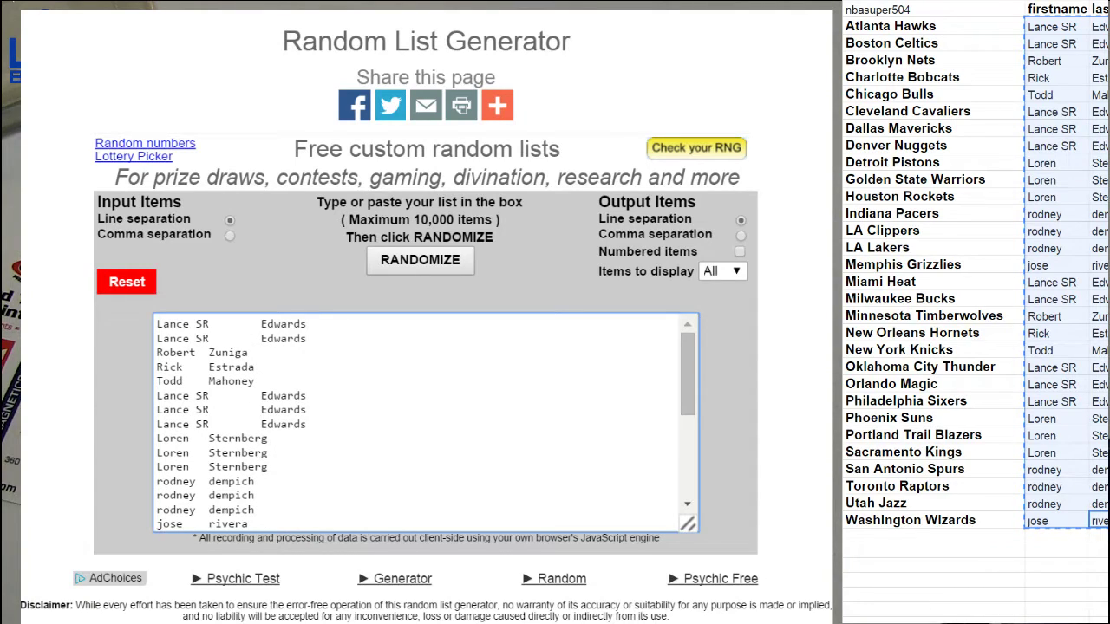
Step: Shuffle the buyer list and paste the shuffled names over the team name columns
left_click(420, 260)
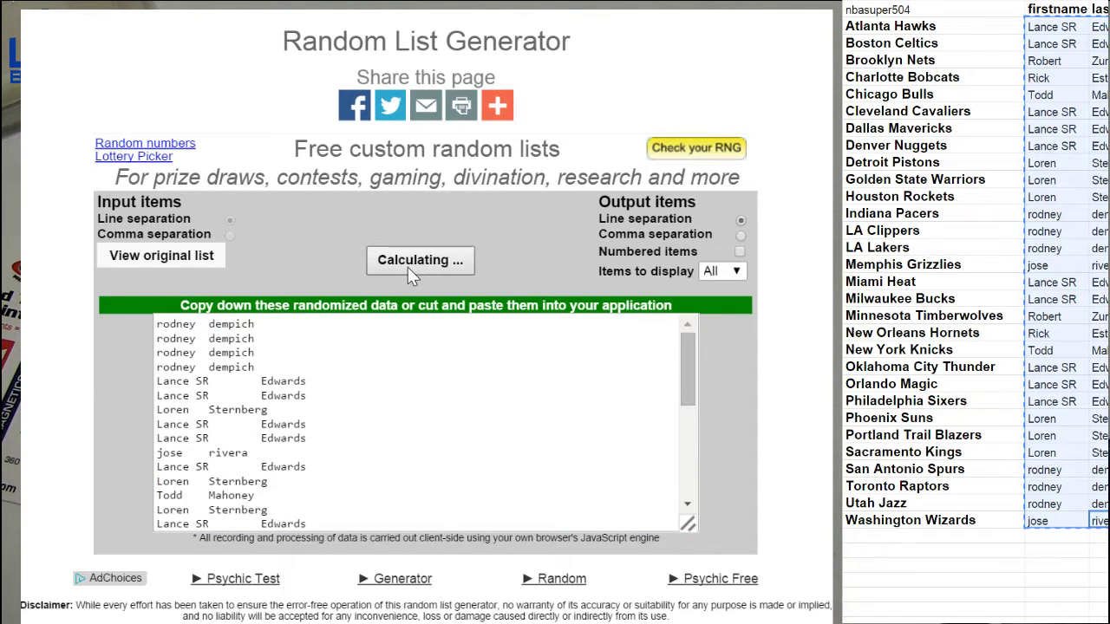
scroll(408, 267, "down", 1)
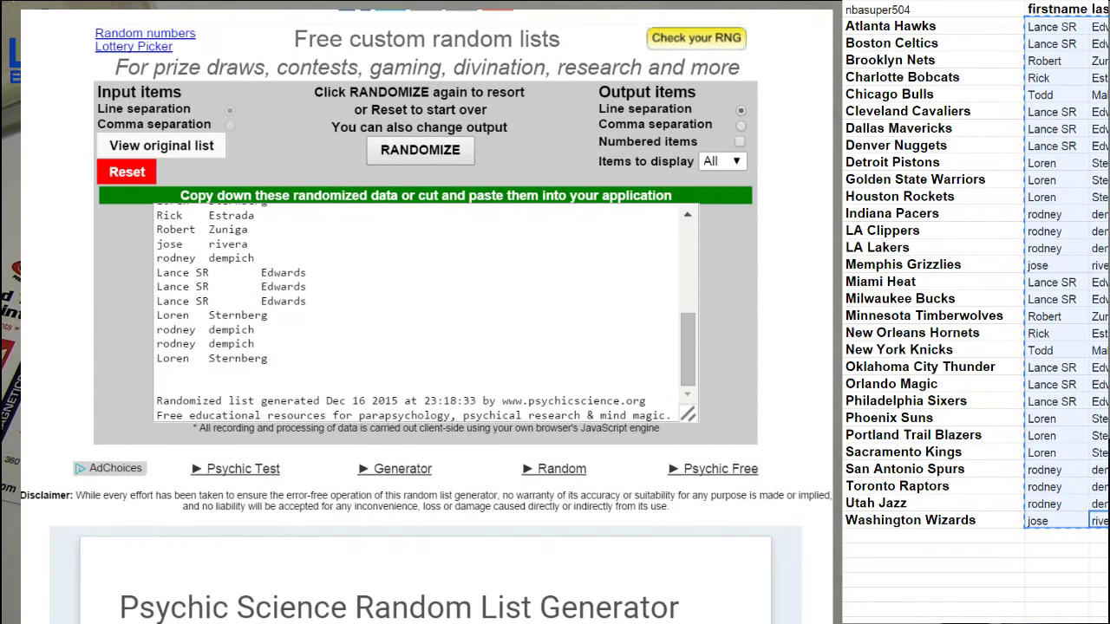
key("ctrl+a")
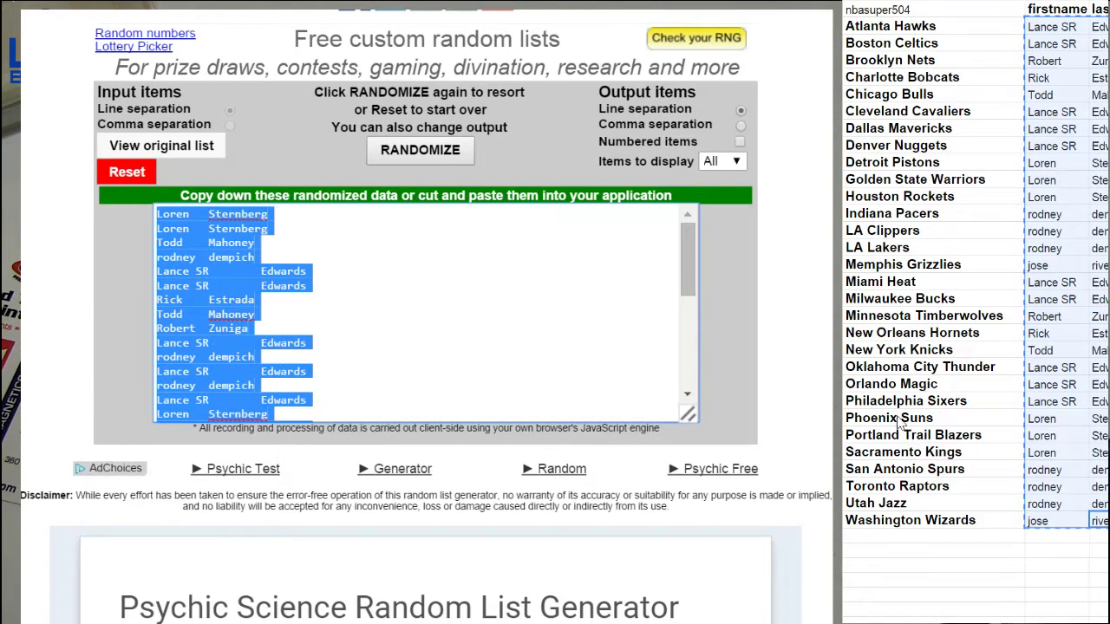
left_click(1097, 564)
left_click_drag(1097, 564, 1077, 45)
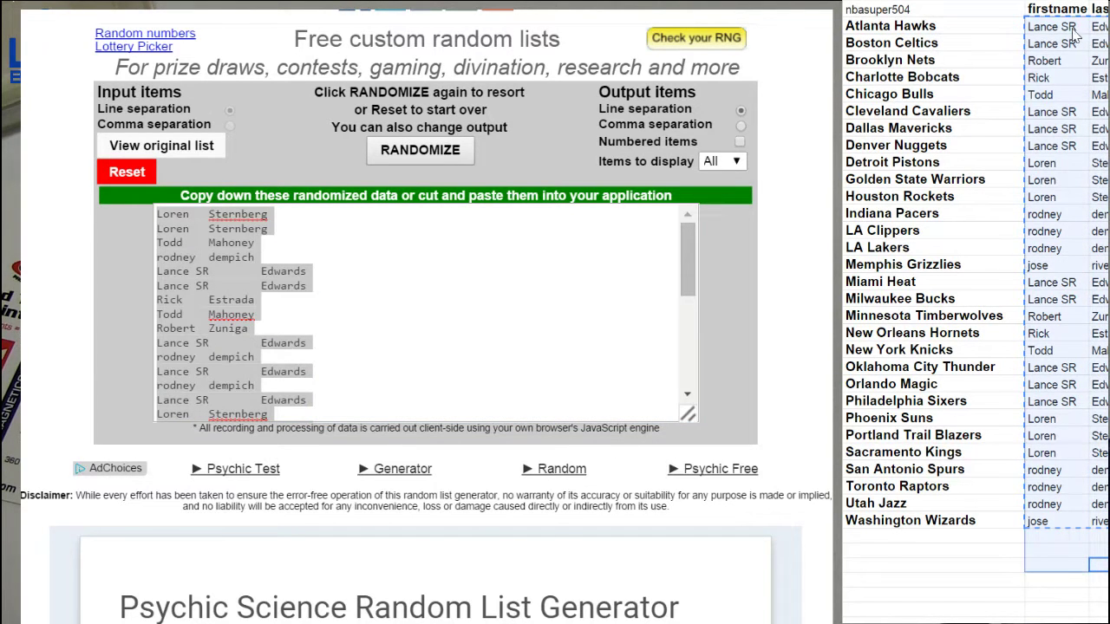
key("Delete")
key("ctrl+v")
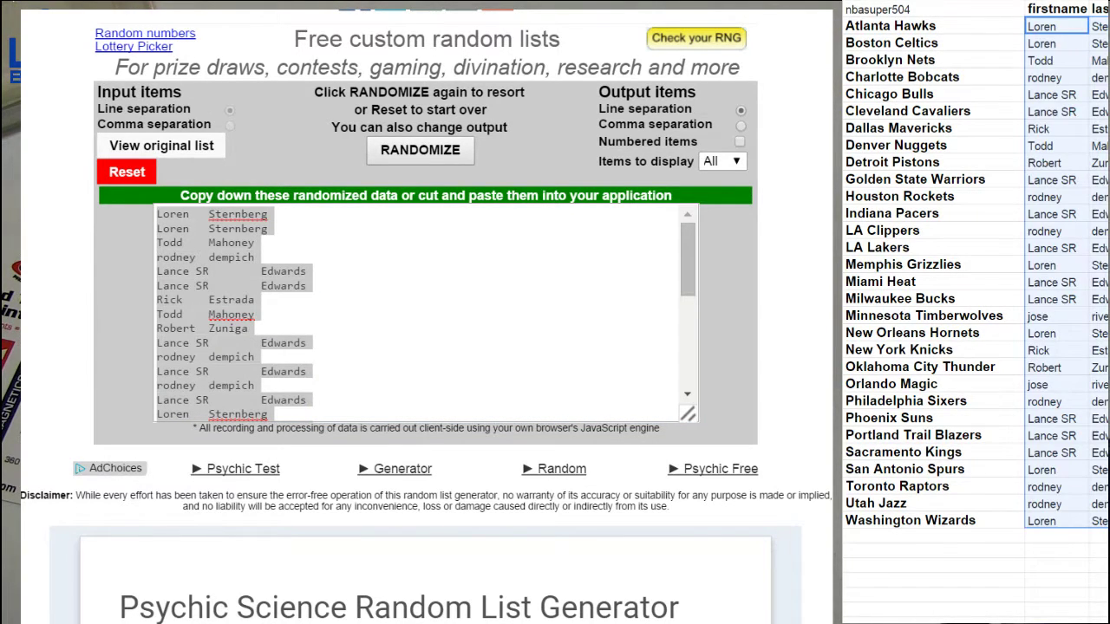
left_click(1056, 538)
Step: Reset the generator, paste the buyer list again and reshuffle it
left_click(126, 171)
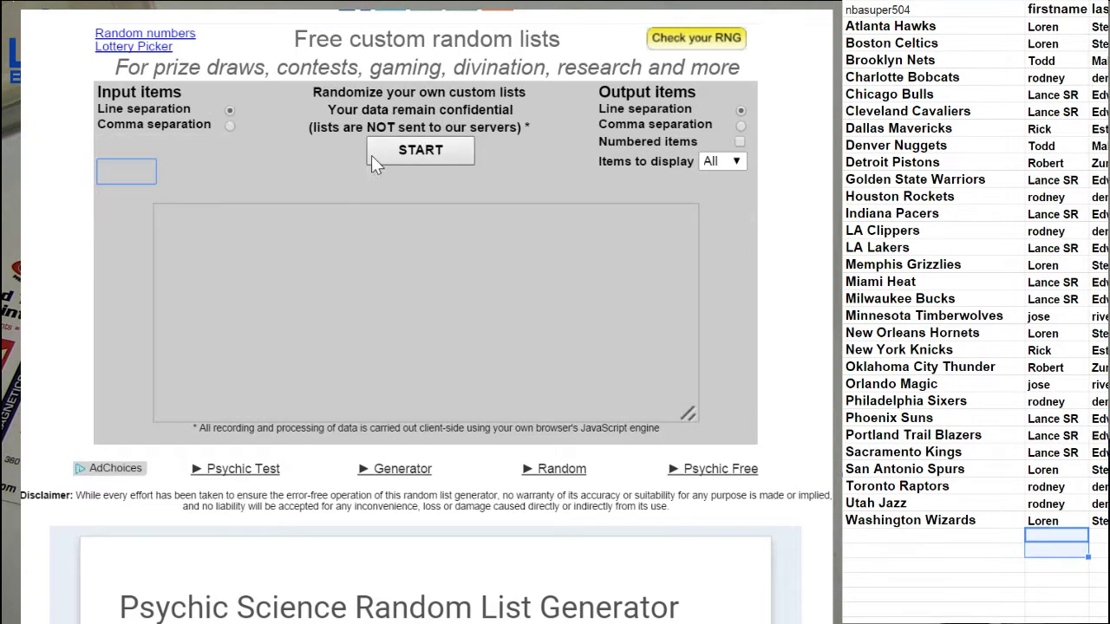
left_click(420, 150)
left_click(420, 312)
key("ctrl+v")
left_click(425, 264)
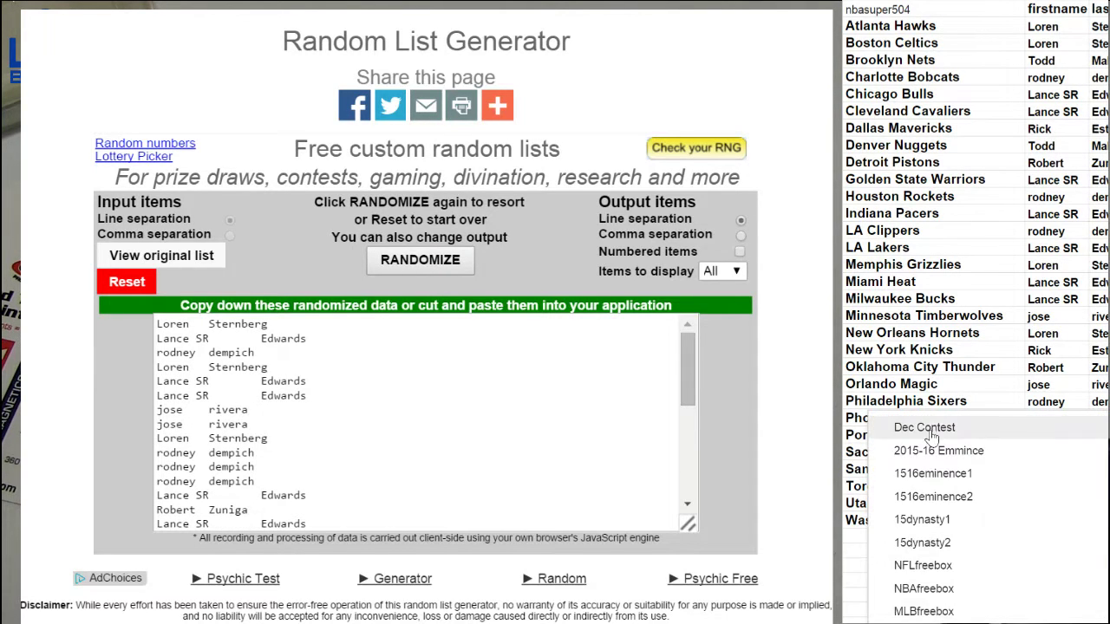
left_click(932, 436)
scroll(933, 436, "down", 2)
scroll(934, 436, "up", 4)
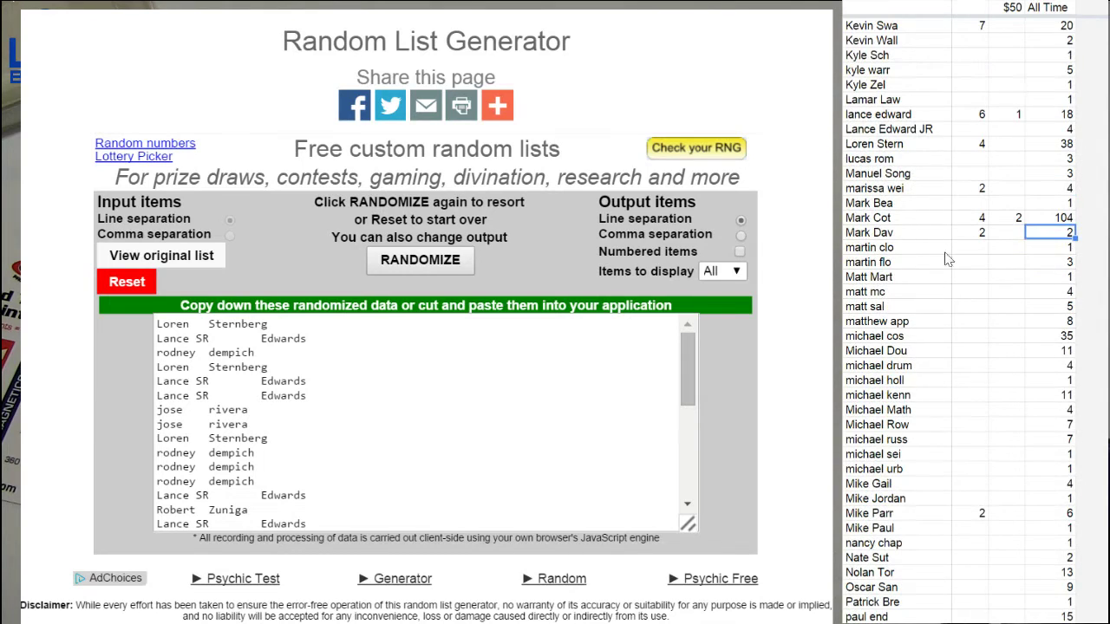
left_click(973, 144)
type("5")
key("Tab")
type("1")
key("Tab")
type("39")
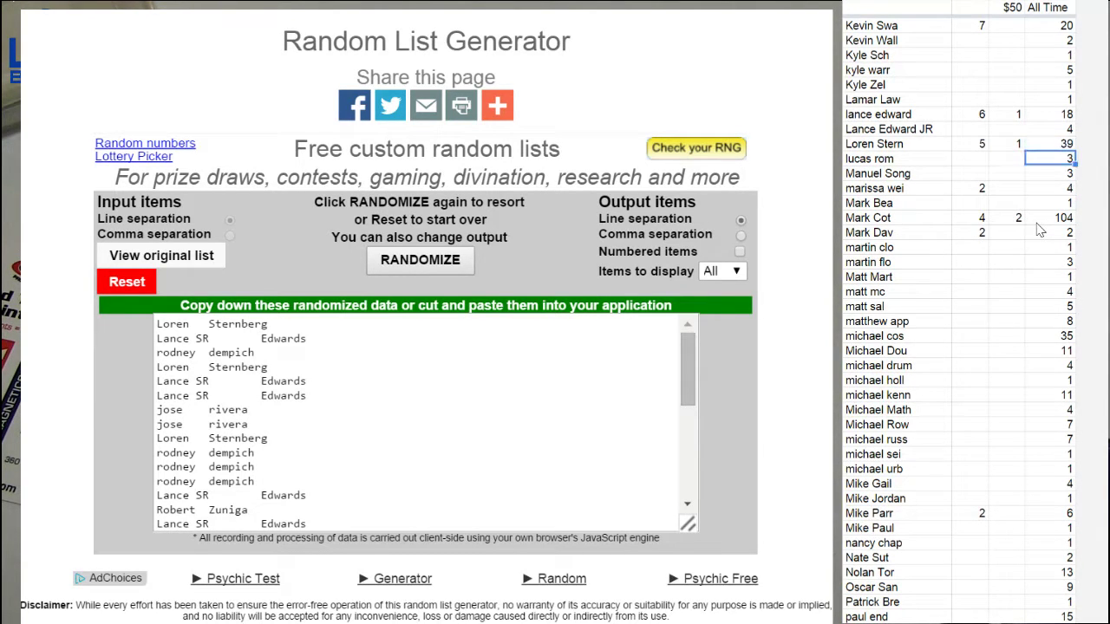
key("Return")
Step: Copy the box list from 2013-14 Black through 2012-13 Gold on another sheet
left_click(908, 601)
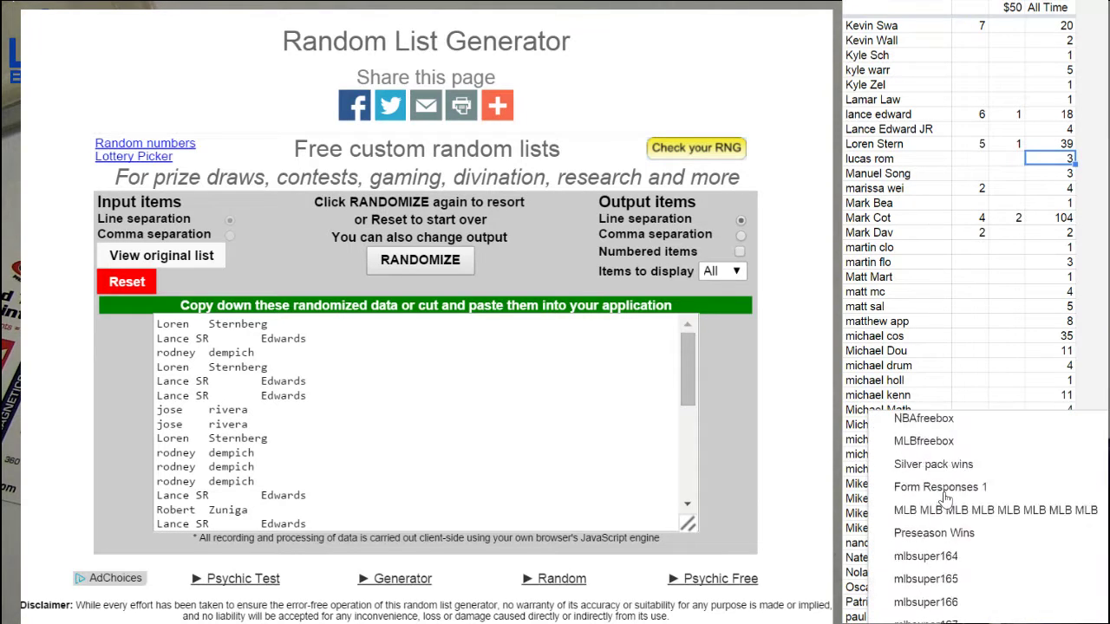
scroll(942, 503, "down", 5)
scroll(942, 503, "down", 3)
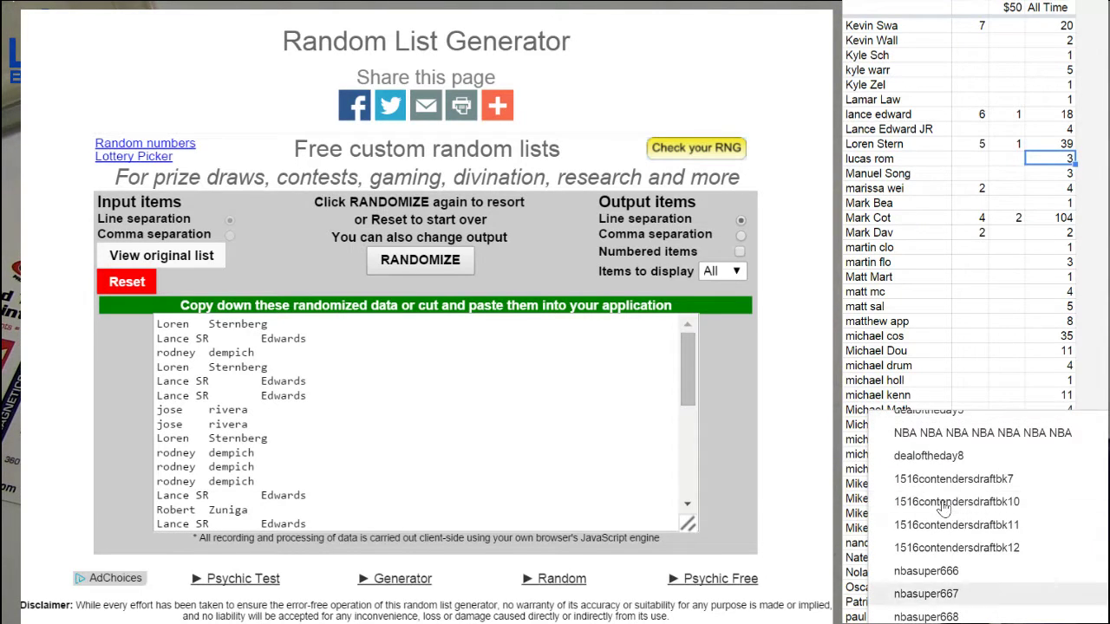
scroll(942, 504, "down", 2)
left_click(950, 441)
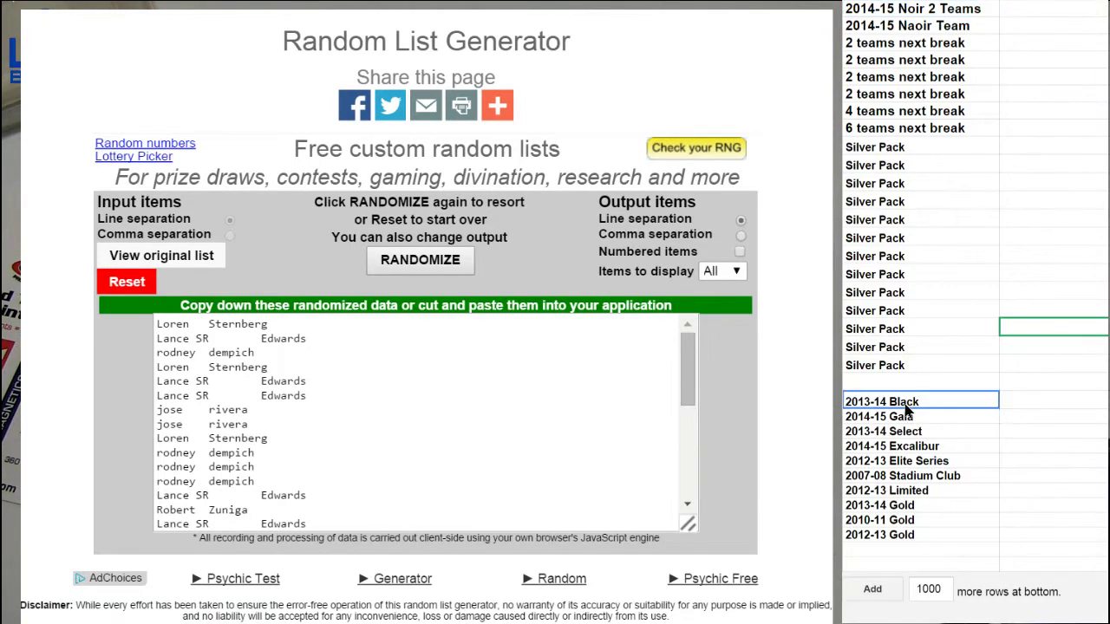
left_click_drag(907, 402, 911, 535)
key("ctrl+c")
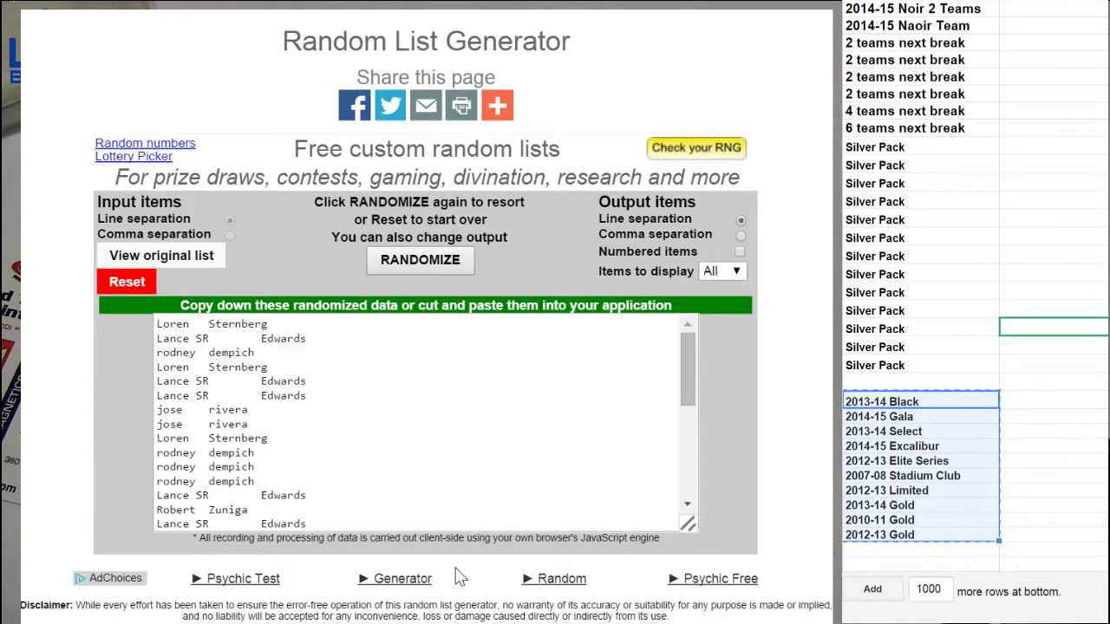
Step: Reset the generator, paste the ten-box list and shuffle it
left_click(127, 281)
left_click(443, 251)
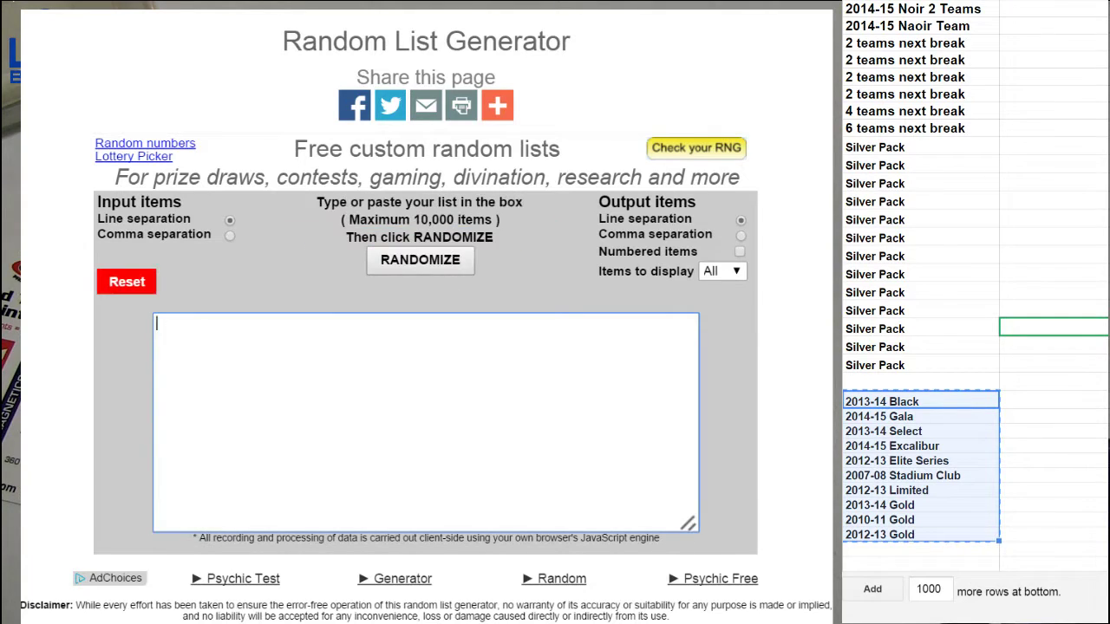
key("ctrl+v")
left_click(420, 260)
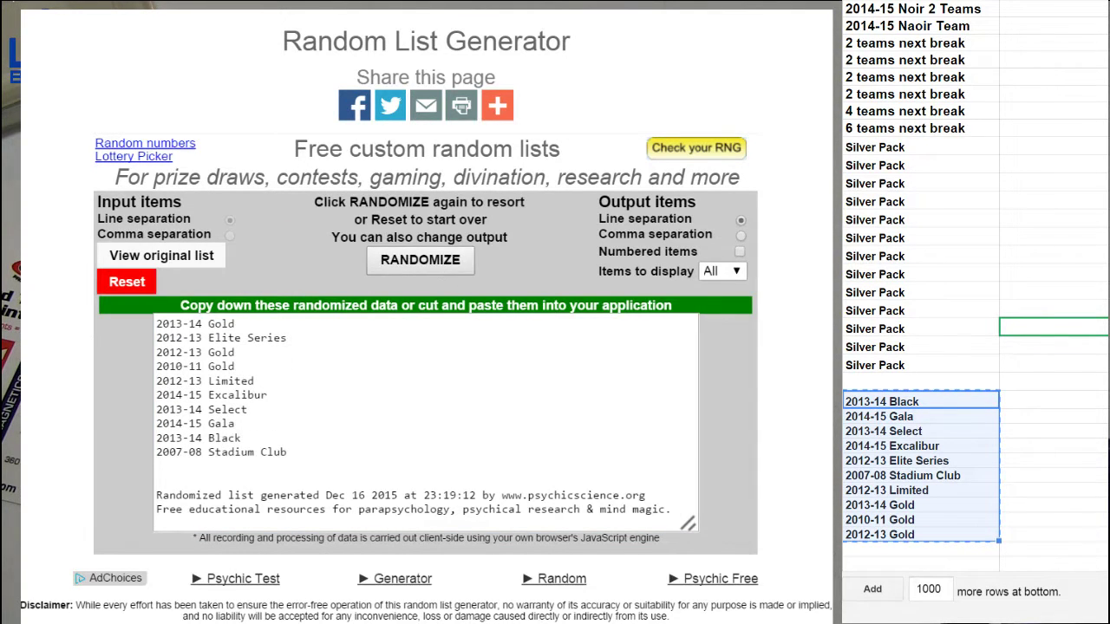
key("ctrl+c")
Step: Delete the 2013-14 Gold row from the sheet's box list
left_click(1033, 280)
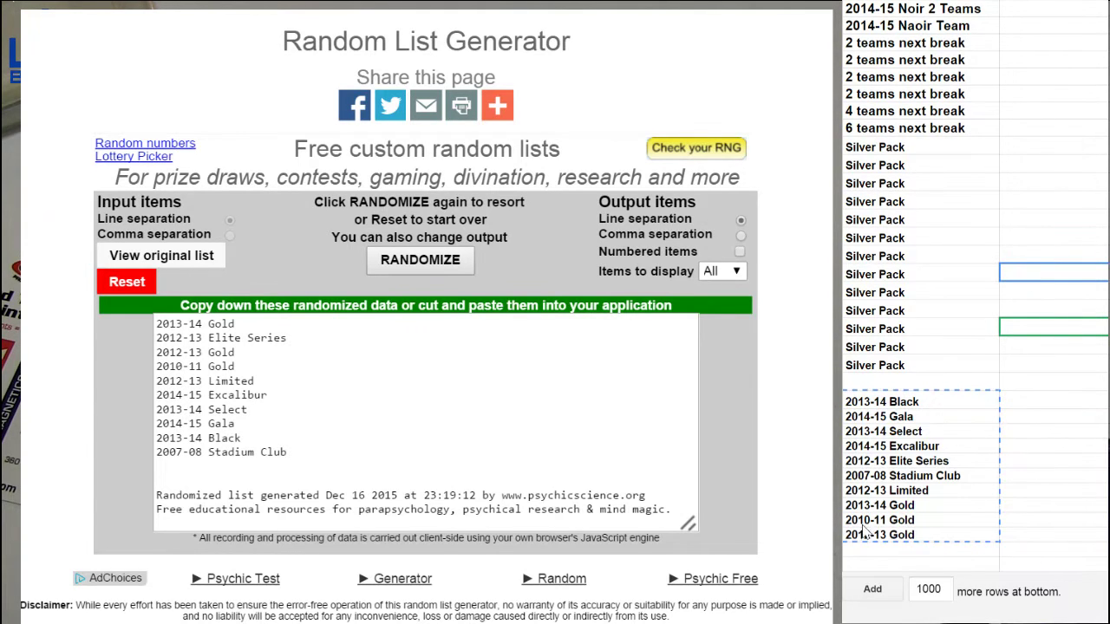
left_click(880, 506)
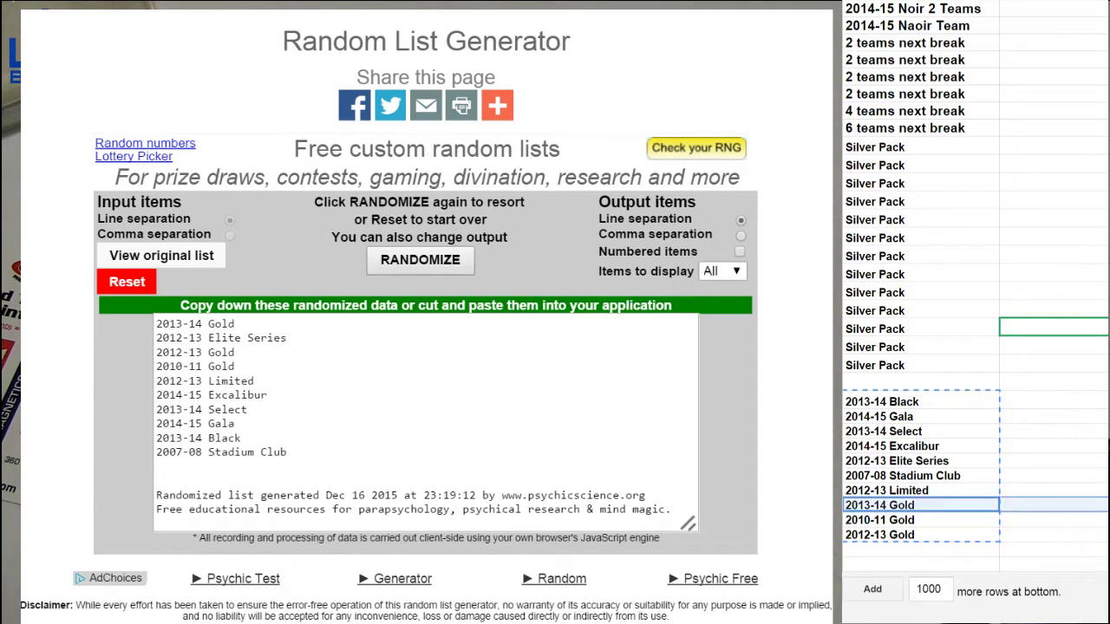
right_click(879, 506)
left_click(876, 302)
left_click(879, 509)
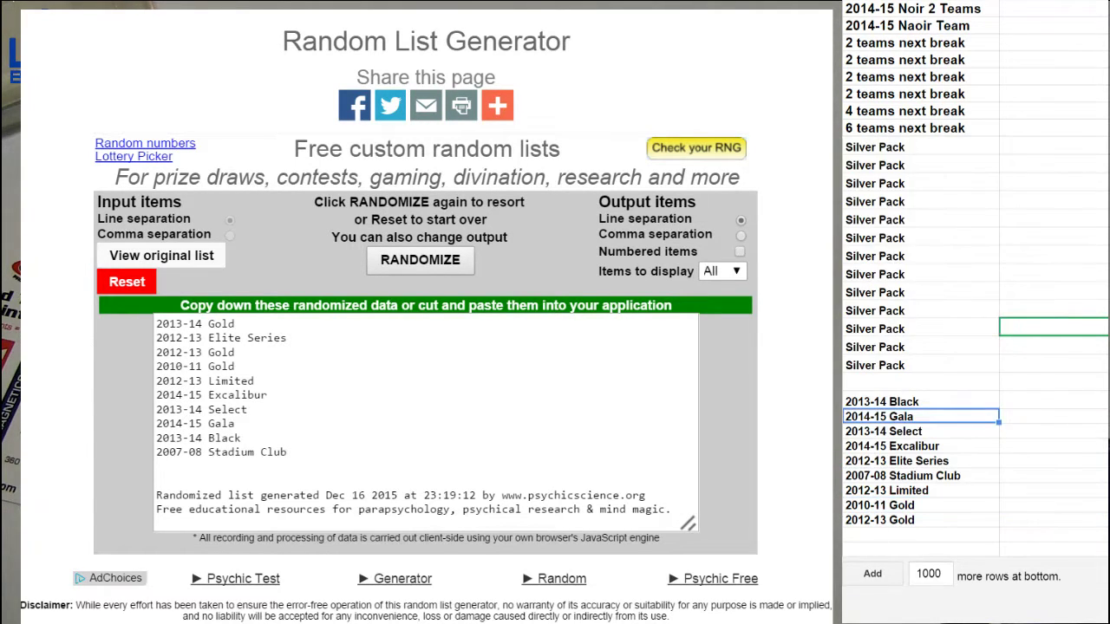
Step: Switch to the nbasuper NBA team break sheet
left_click(952, 423)
left_click(901, 609)
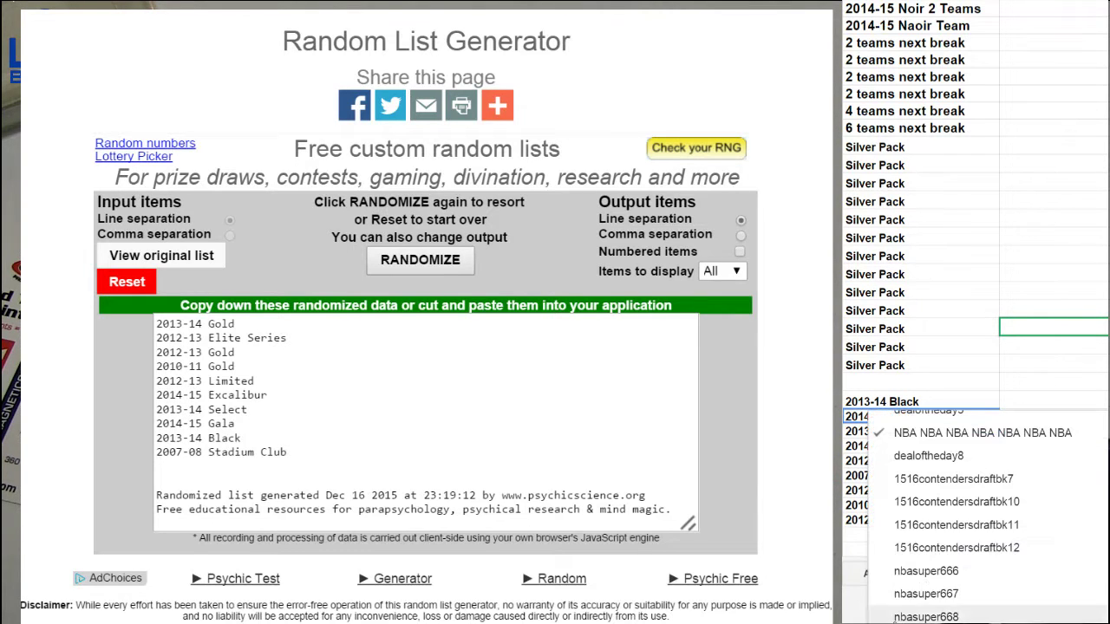
left_click(925, 571)
Step: Select an empty cell below the NBA team list
left_click(919, 594)
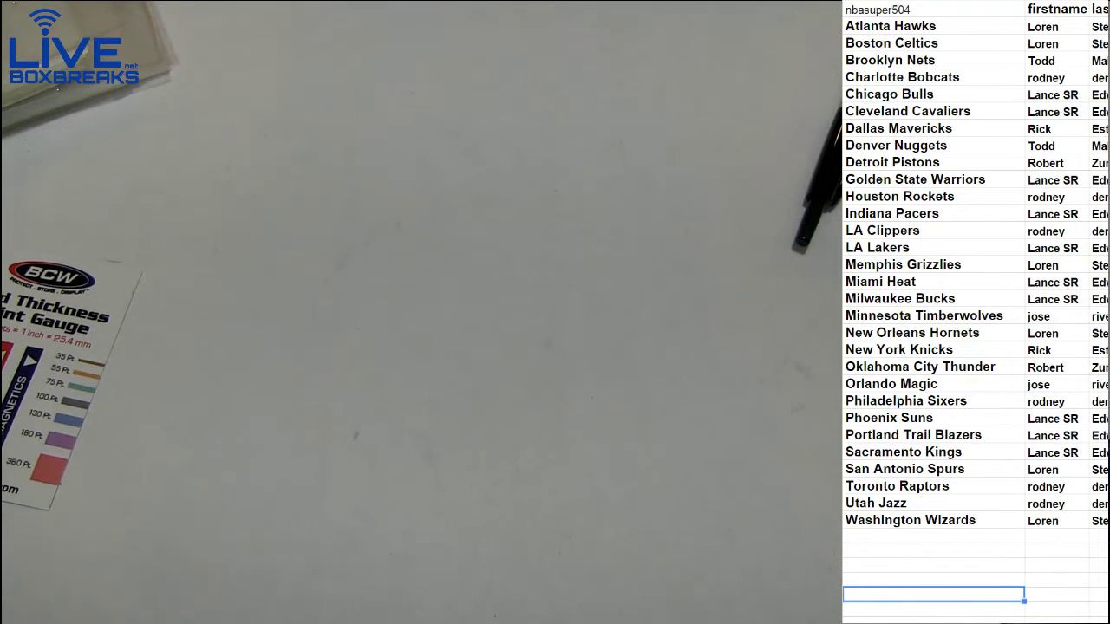
scroll(954, 347, "down", 5)
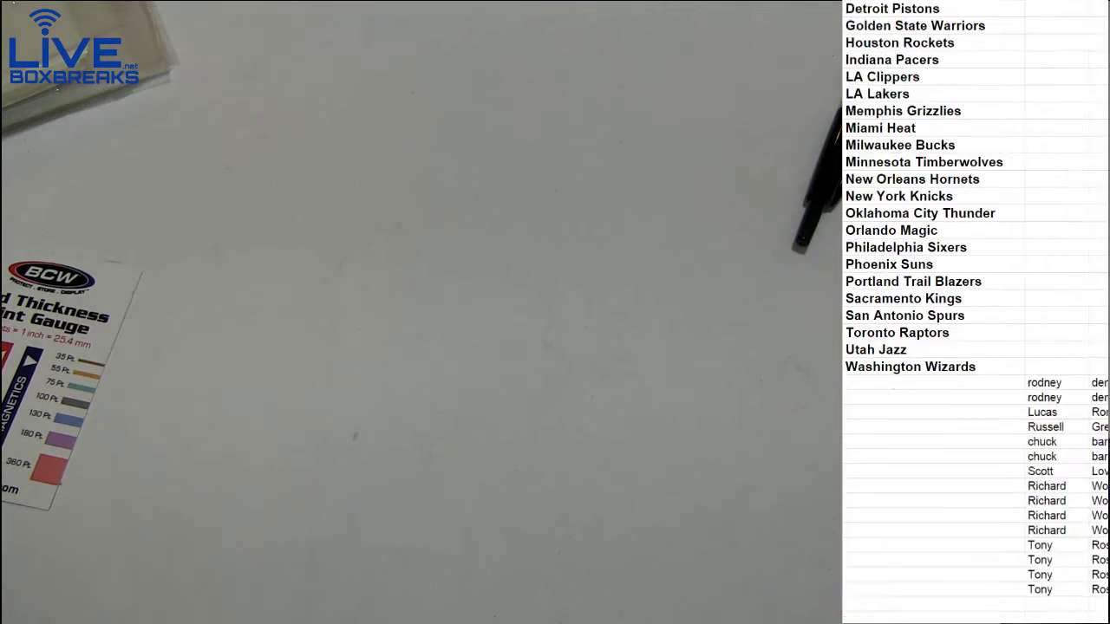
scroll(953, 346, "down", 3)
Step: Move the new buyer names block into the name slots beside the teams
left_click_drag(1099, 385, 1083, 193)
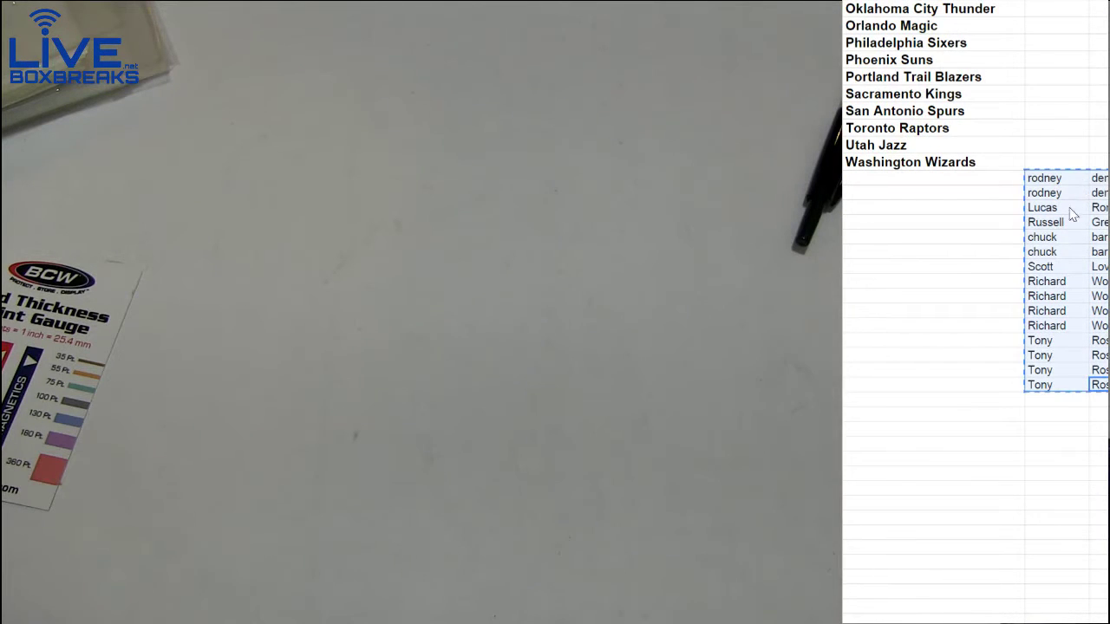
key("ctrl+x")
scroll(954, 260, "up", 8)
left_click(1053, 26)
key("ctrl+v")
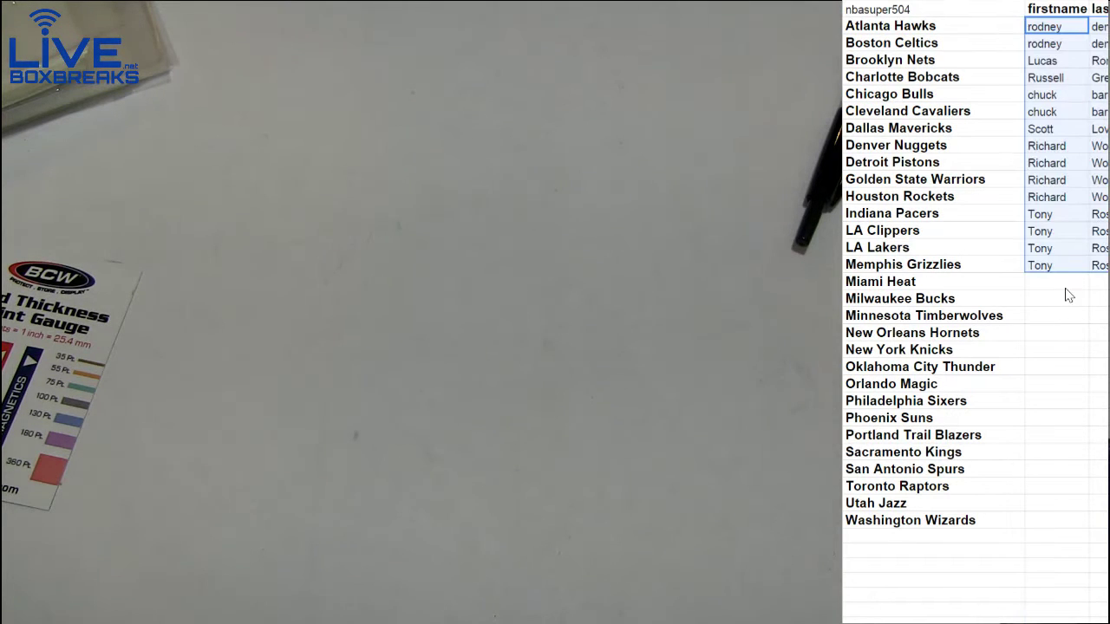
left_click(1053, 281)
key("ctrl+v")
left_click(1053, 418)
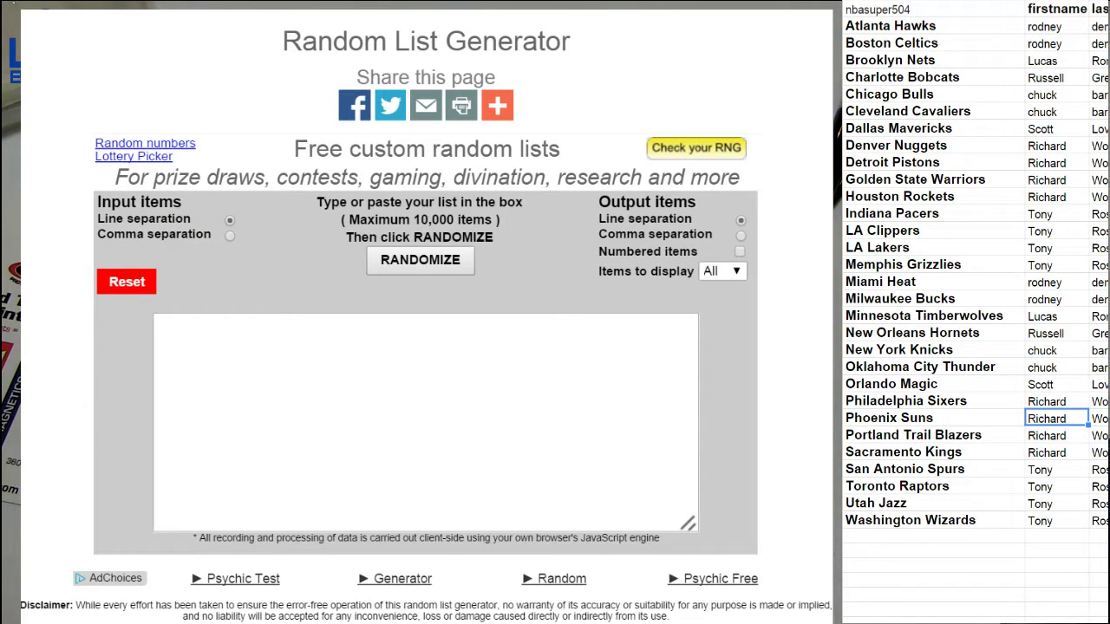
Step: Copy all 30 buyer names into the generator and shuffle them
left_click_drag(1099, 521, 1053, 26)
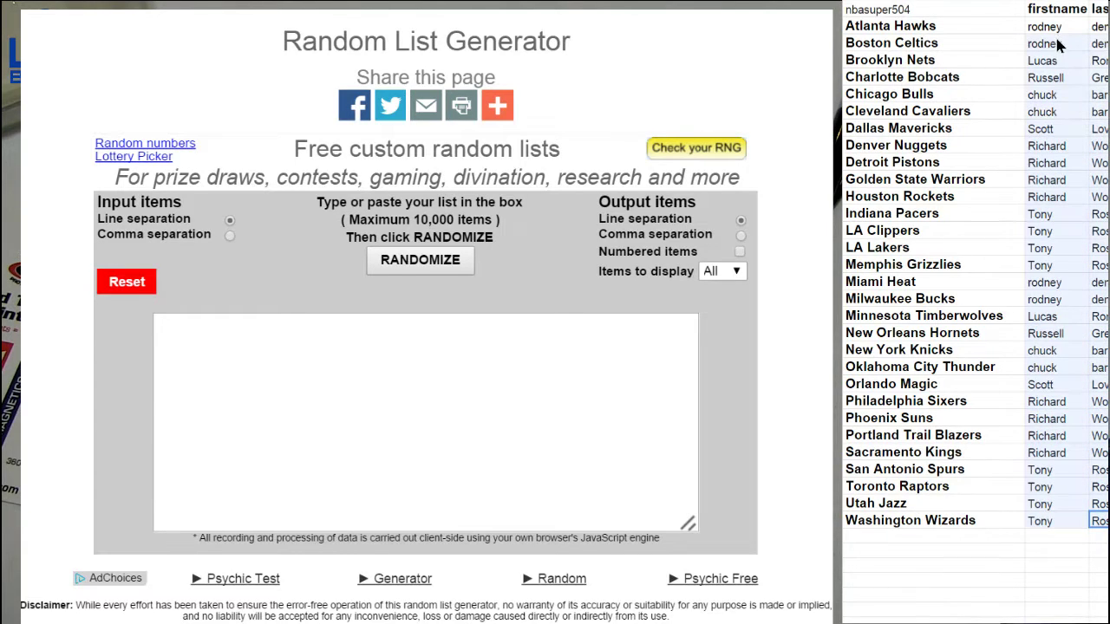
left_click(425, 416)
key("ctrl+v")
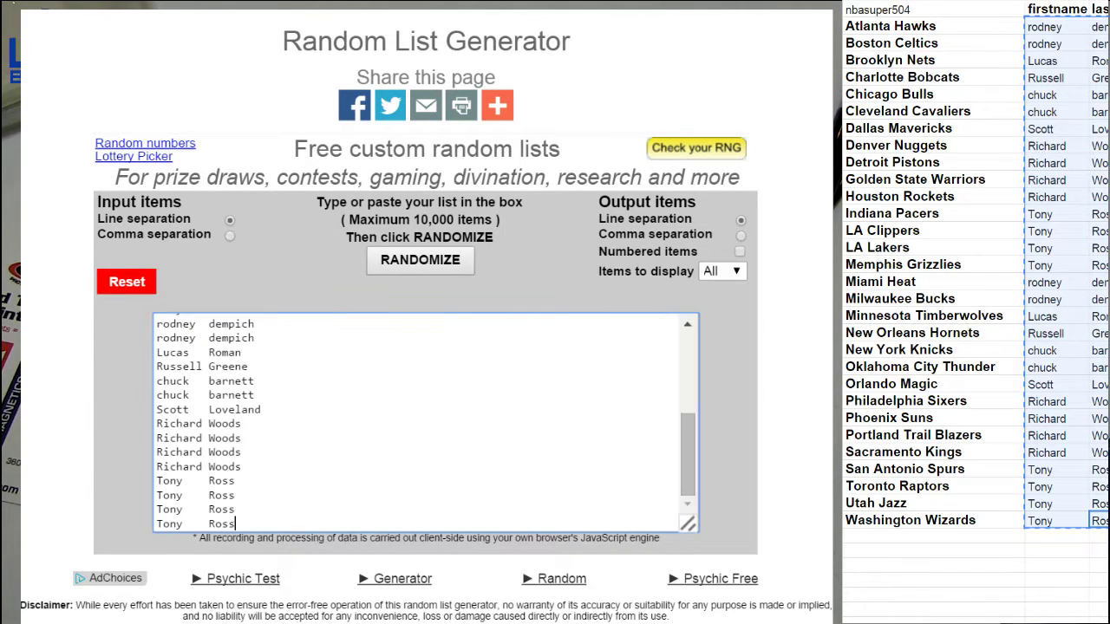
scroll(425, 417, "up", 5)
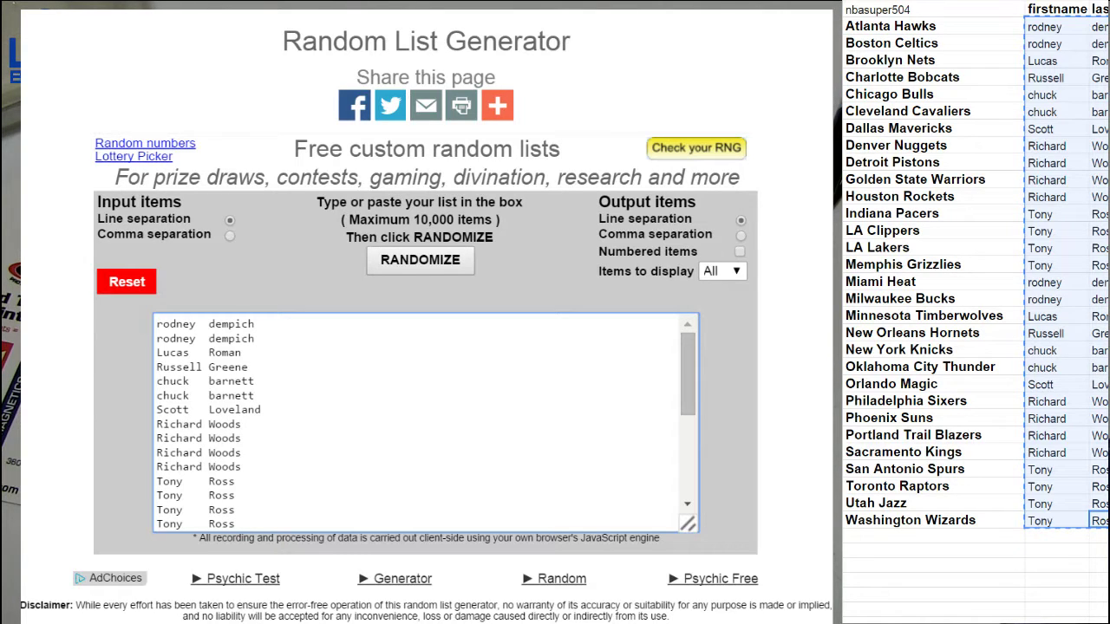
left_click(443, 267)
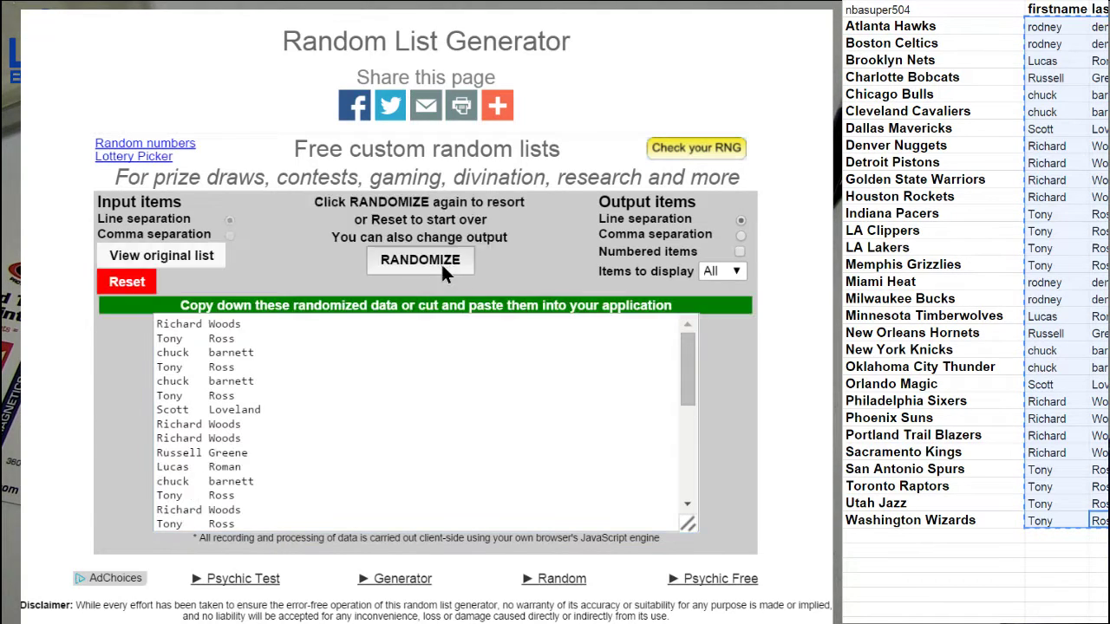
left_click(441, 263)
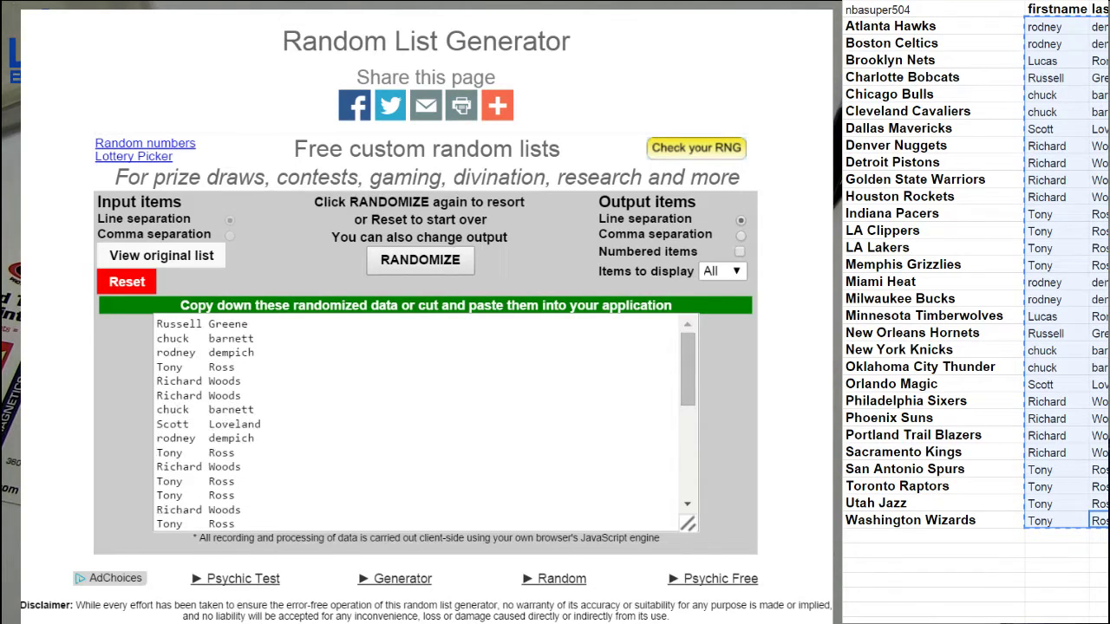
Step: Paste the shuffled names beside the teams starting at Atlanta Hawks
left_click_drag(260, 485, 167, 324)
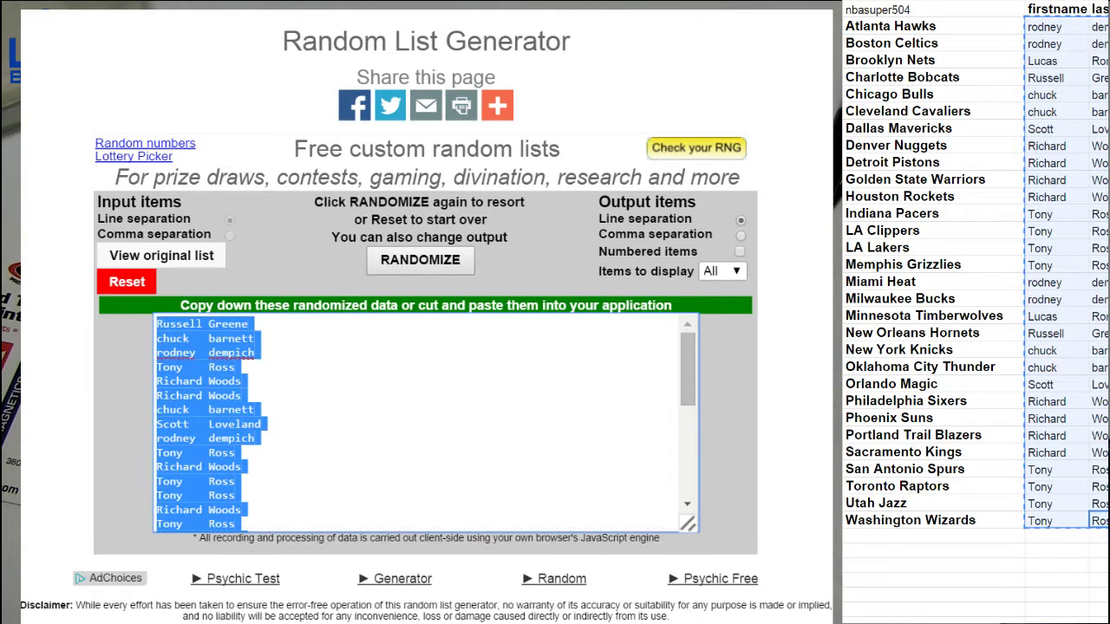
left_click(953, 563)
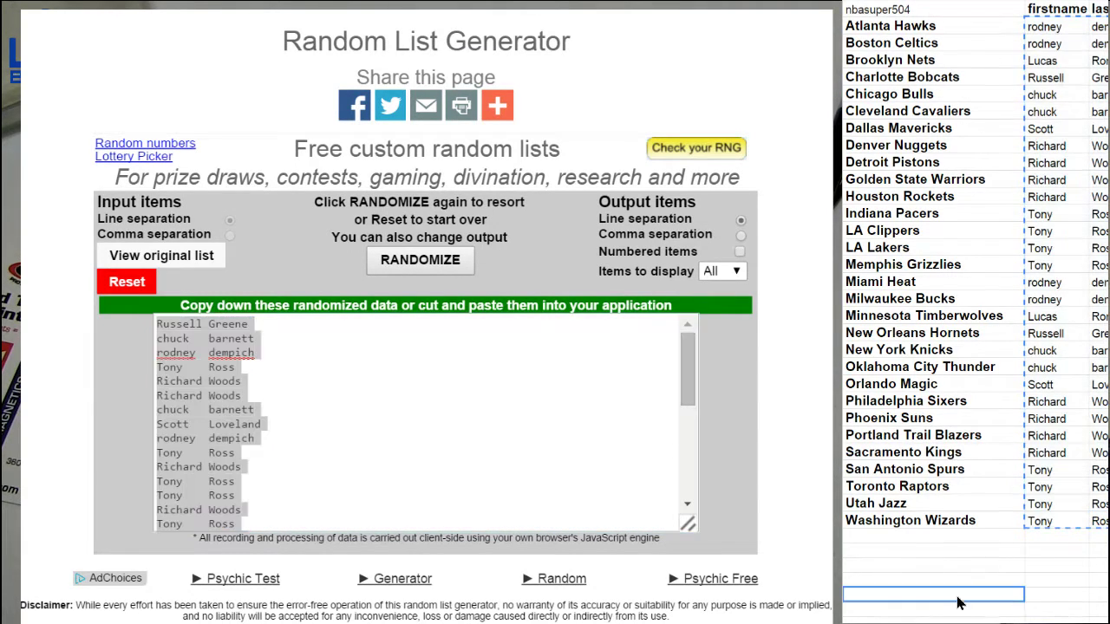
left_click(1045, 26)
key("ctrl+v")
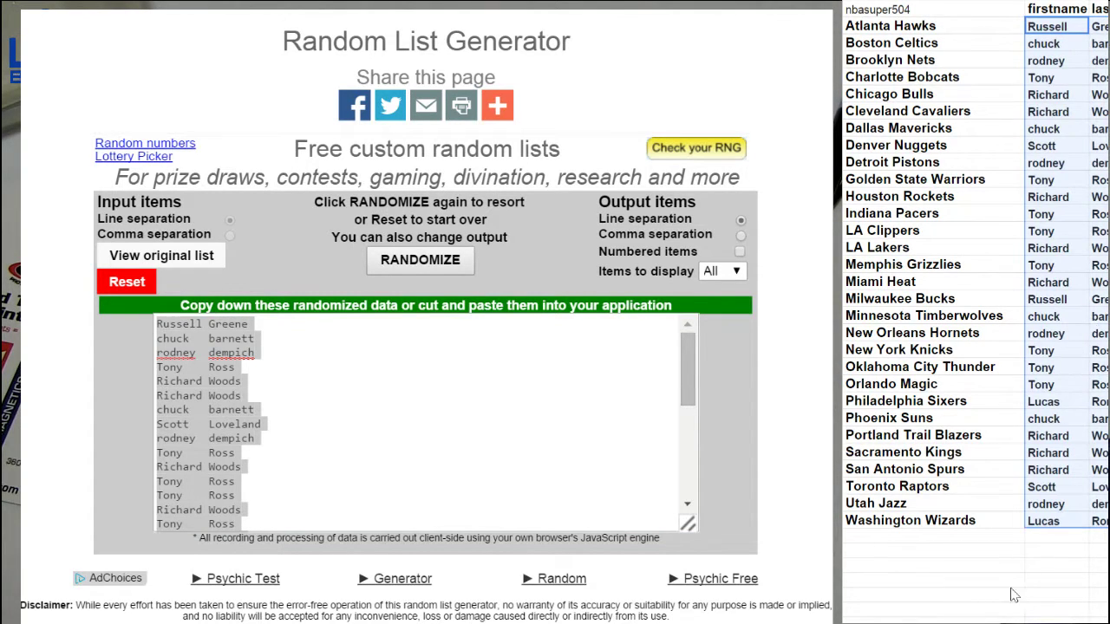
left_click(932, 609)
Step: Reset the generator and shuffle the names once more
left_click(128, 281)
left_click(414, 258)
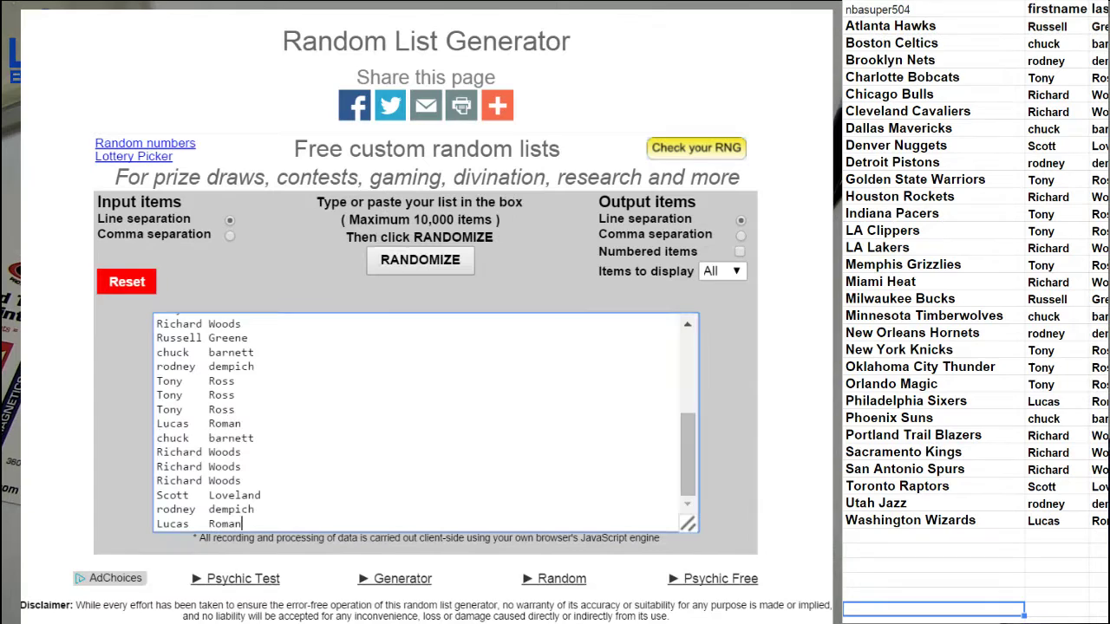
left_click(429, 261)
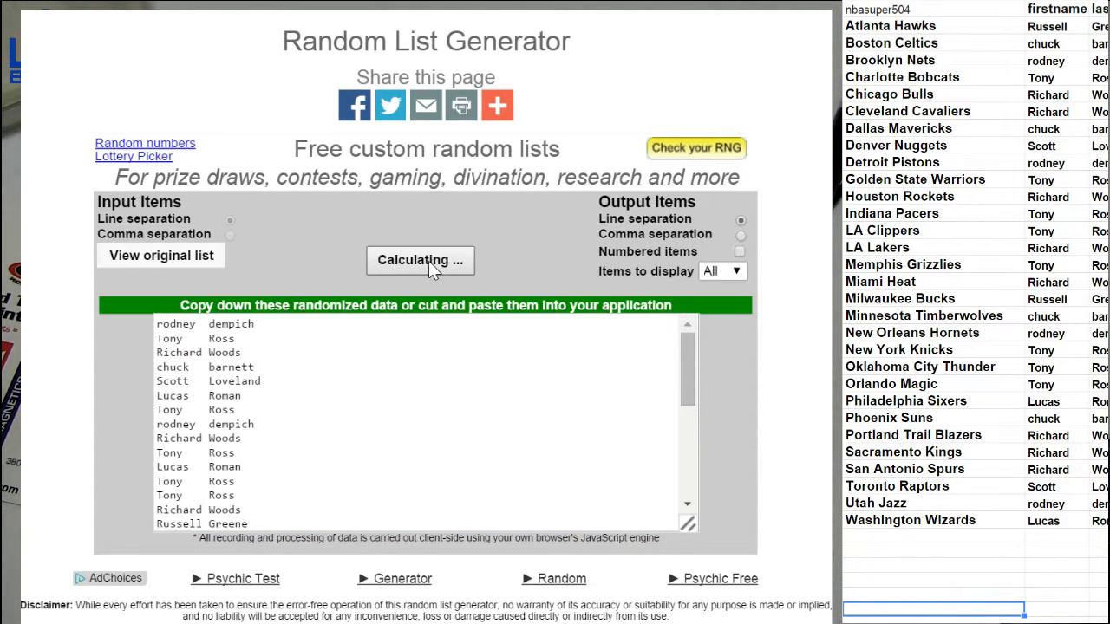
right_click(1032, 617)
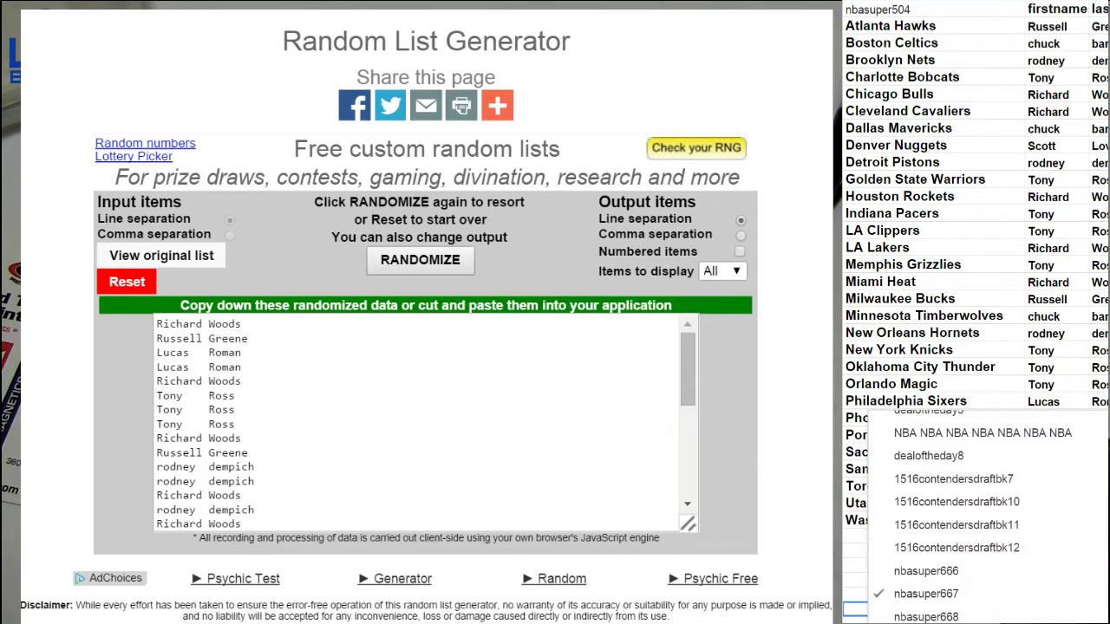
scroll(988, 485, "down", 5)
left_click(987, 438)
scroll(987, 438, "down", 8)
left_click(982, 468)
type("9")
type("10")
key("Tab")
type("3")
key("Return")
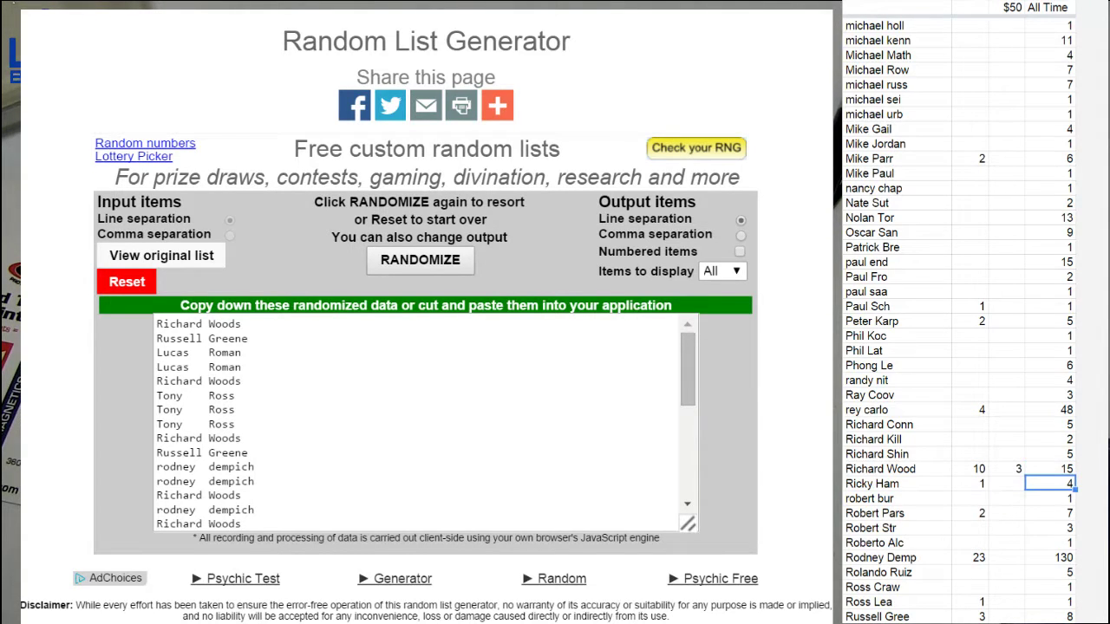
scroll(953, 529, "down", 5)
scroll(954, 529, "down", 5)
scroll(957, 532, "down", 3)
scroll(957, 533, "down", 4)
Step: Shuffle the nine boxes, 2013-14 Black to 2012-13 Gold, then return to the NBA teams sheet
left_click(954, 598)
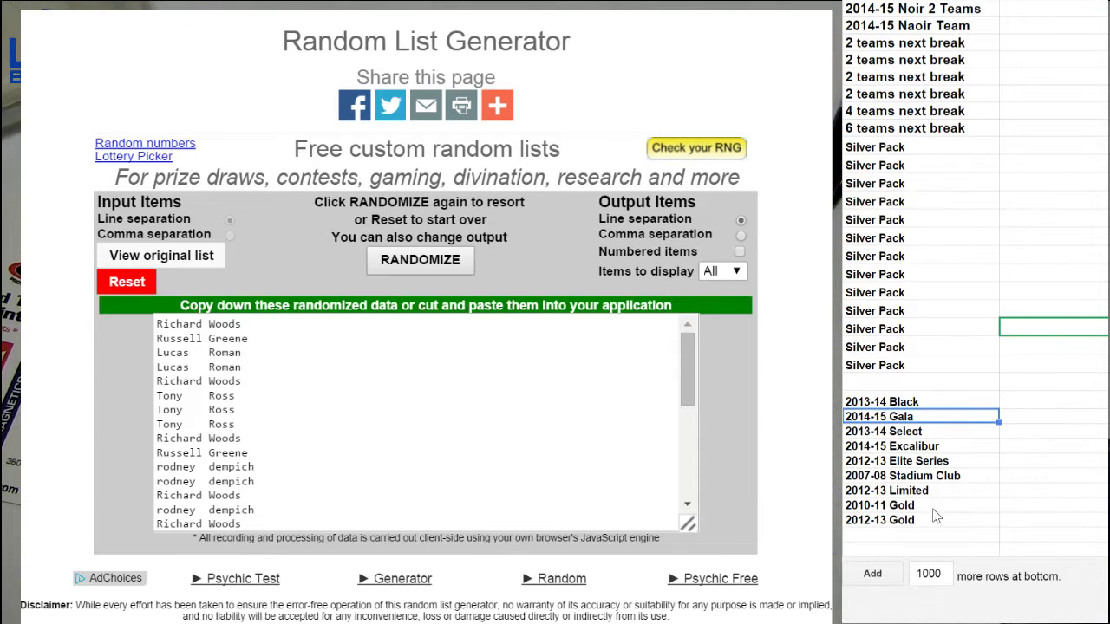
left_click_drag(902, 519, 901, 401)
key("ctrl+c")
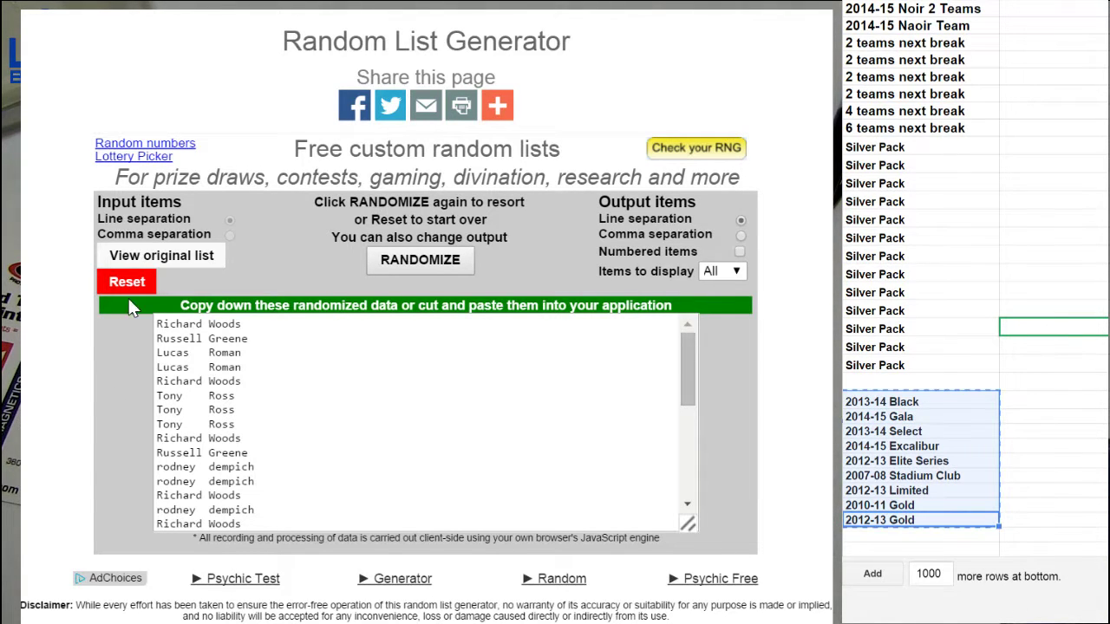
left_click(127, 281)
left_click(420, 259)
left_click(425, 390)
key("ctrl+v")
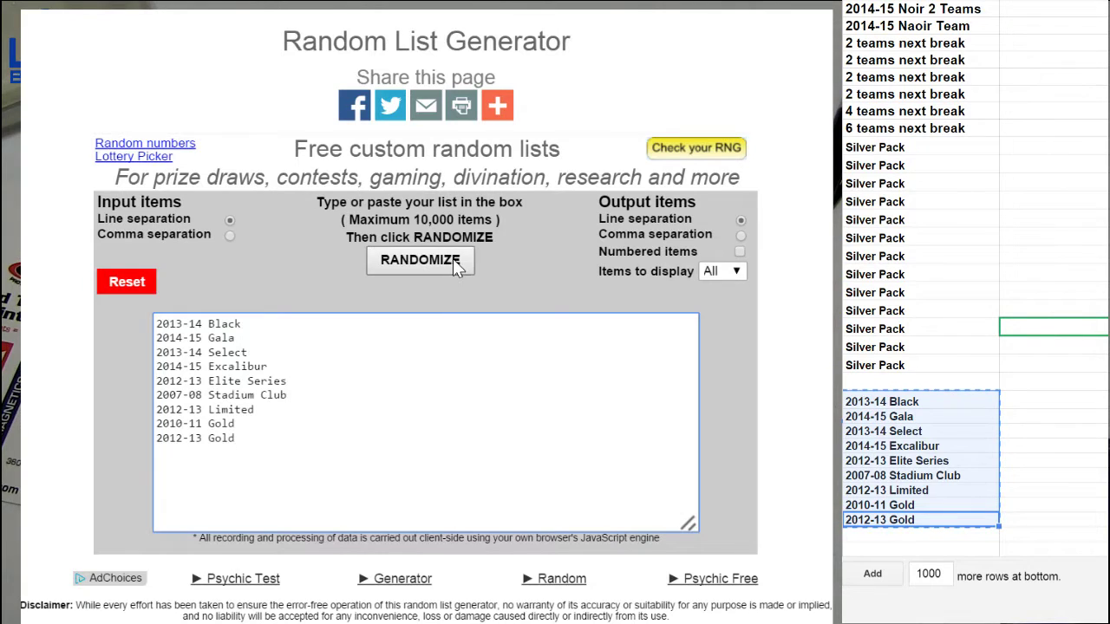
left_click(453, 258)
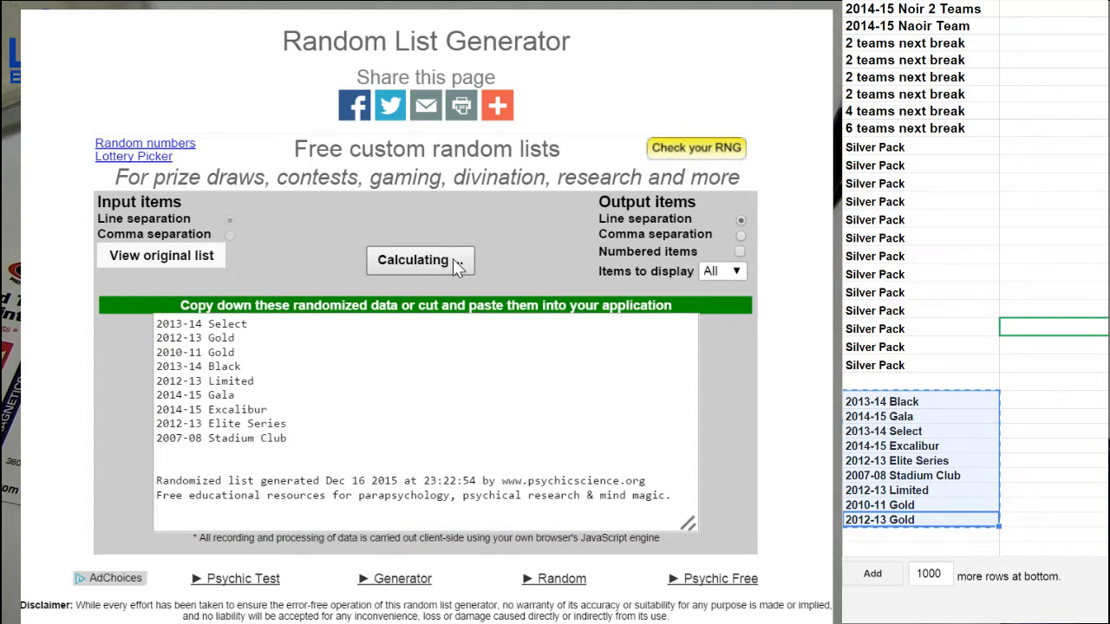
left_click(452, 258)
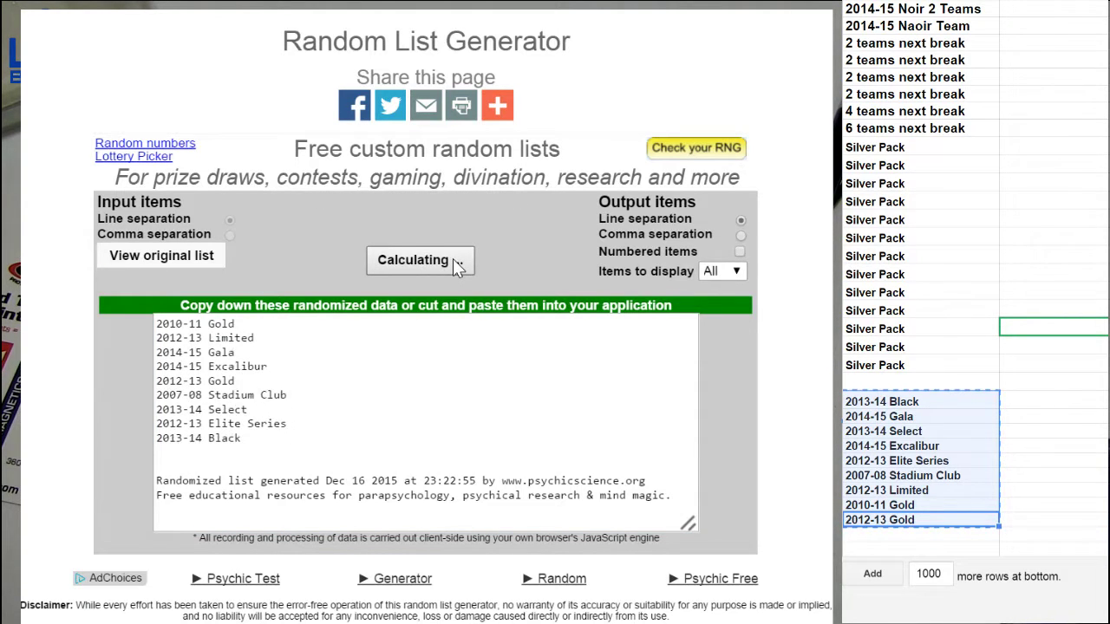
left_click(886, 613)
scroll(945, 555, "down", 3)
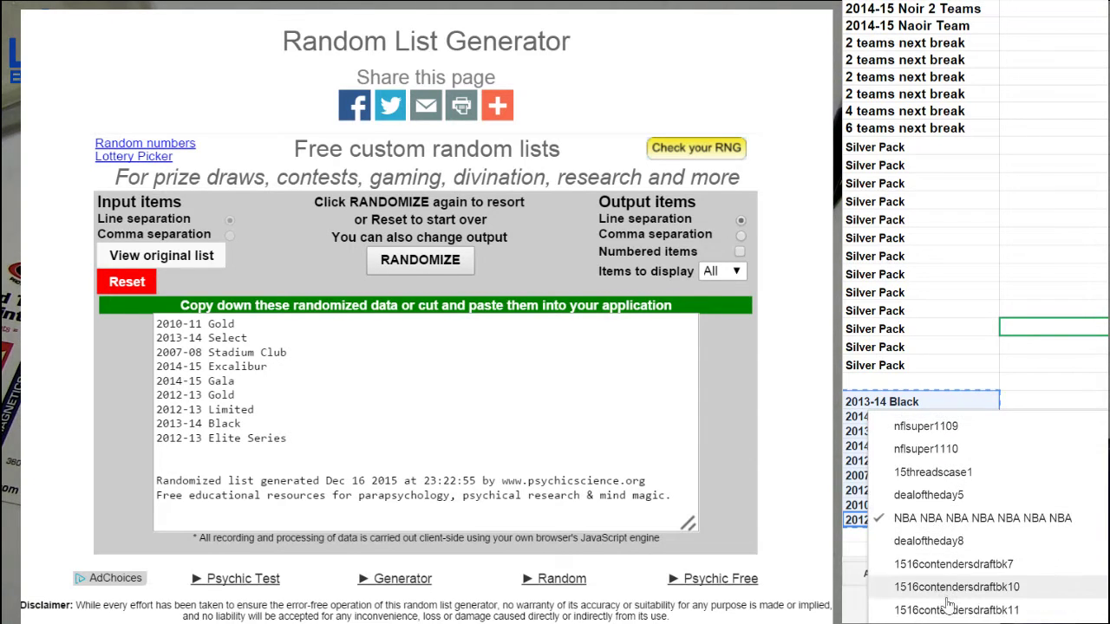
scroll(948, 601, "down", 3)
left_click(949, 598)
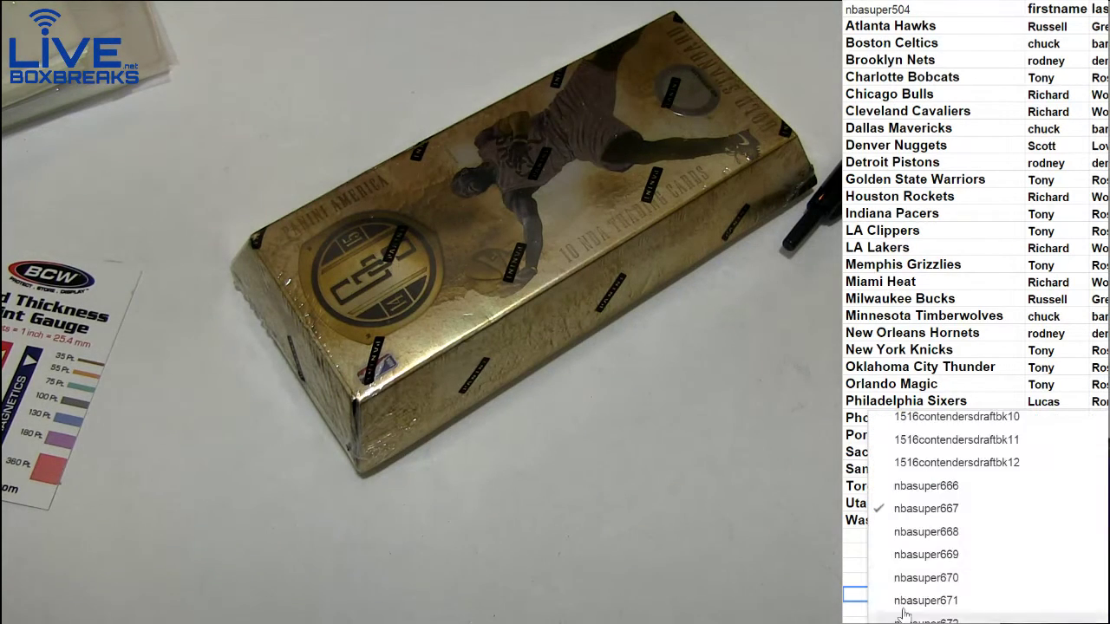
scroll(943, 560, "up", 2)
scroll(942, 559, "up", 2)
Step: Open the box list sheet and select the 2010-11 Gold entry to rewrite
left_click(942, 538)
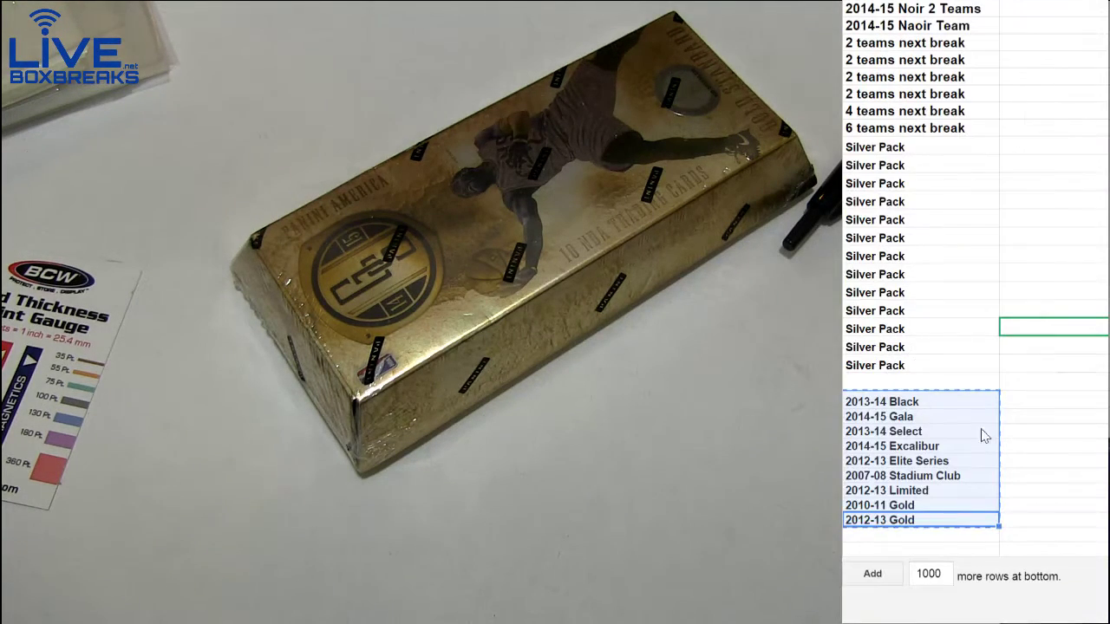
left_click(908, 506)
type("2010-11 Gold")
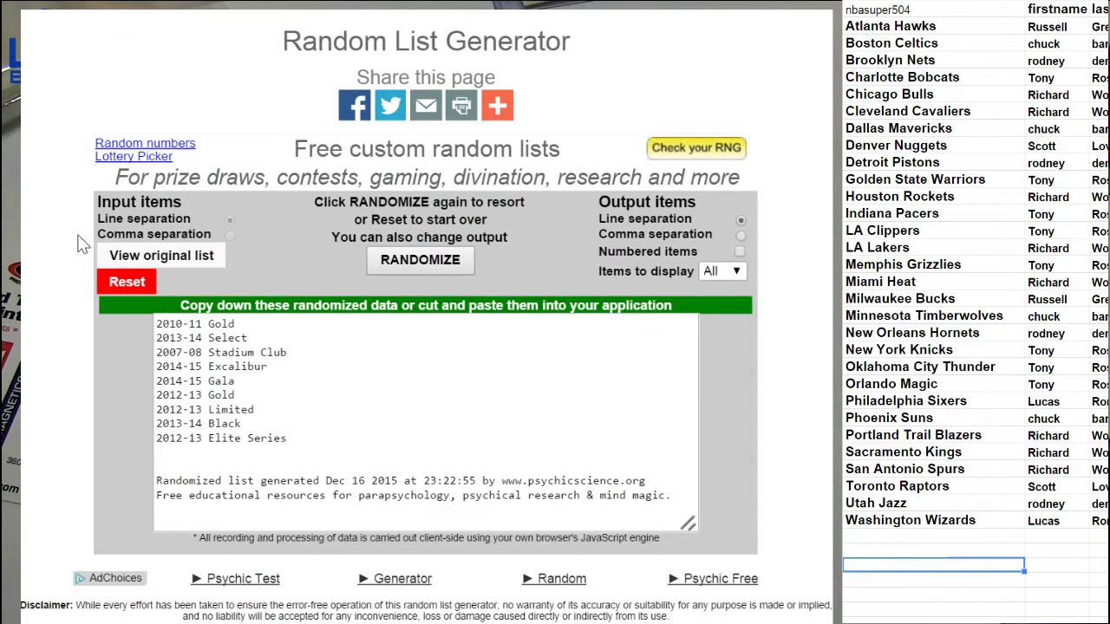
Step: Shuffle the buyer names in a reset generator and add a points-card note below Washington Wizards
left_click(127, 281)
left_click(433, 269)
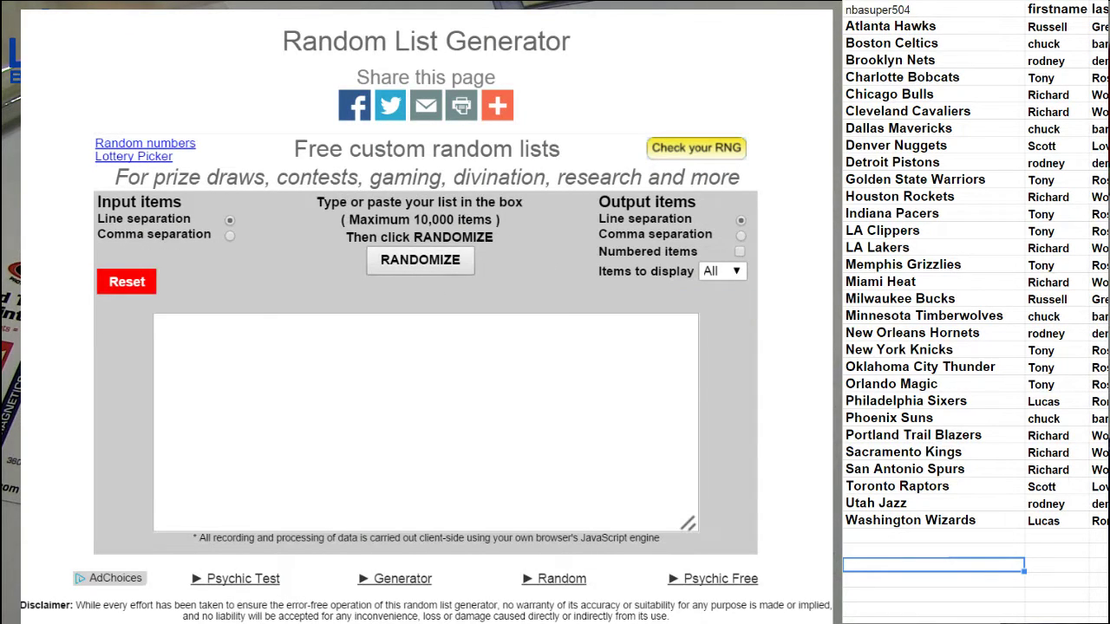
left_click_drag(1099, 520, 1049, 17)
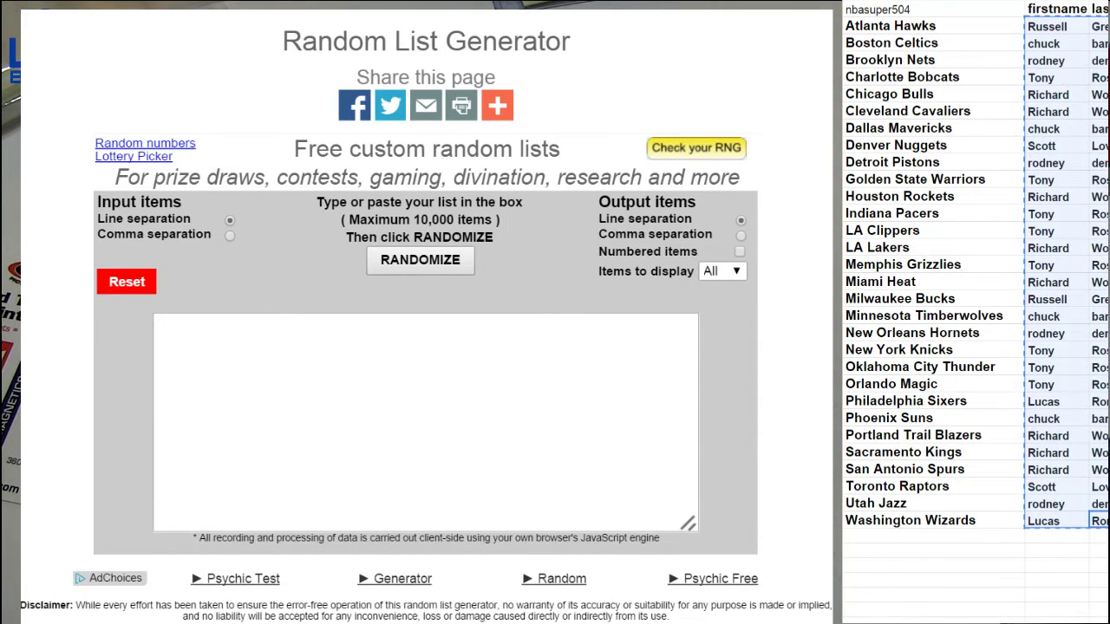
key("ctrl+v")
left_click(413, 265)
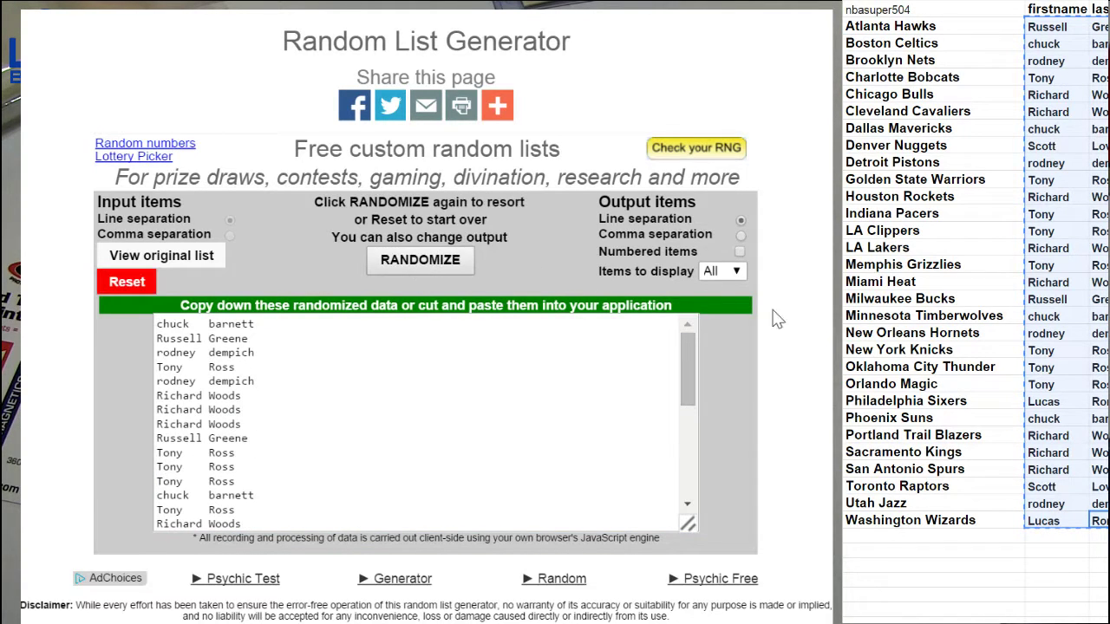
left_click(895, 552)
type("pts card- chu")
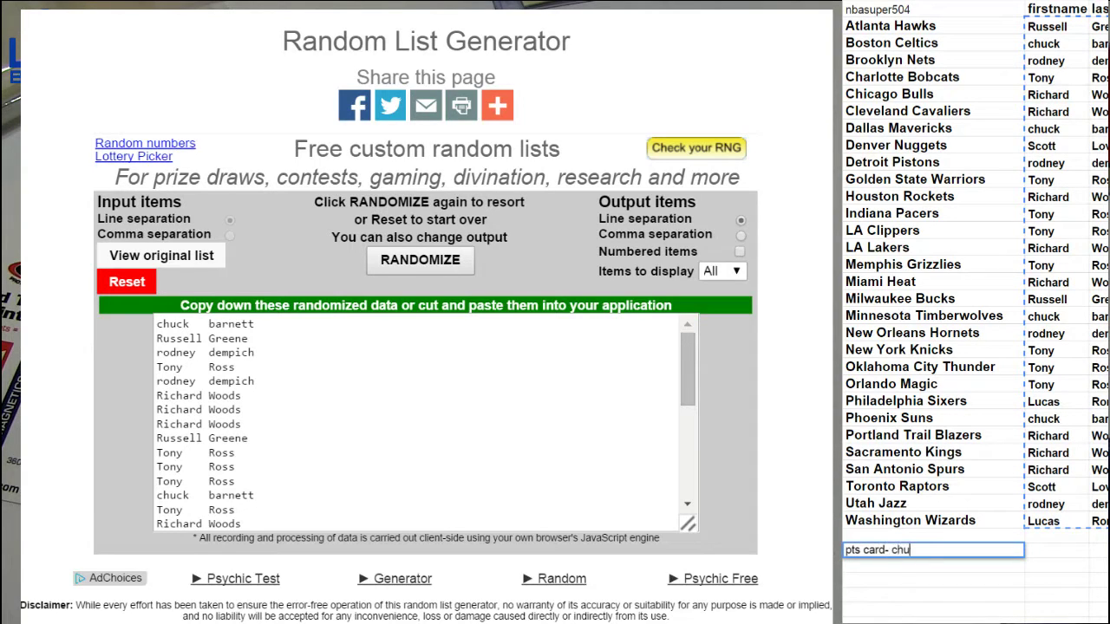
key("Return")
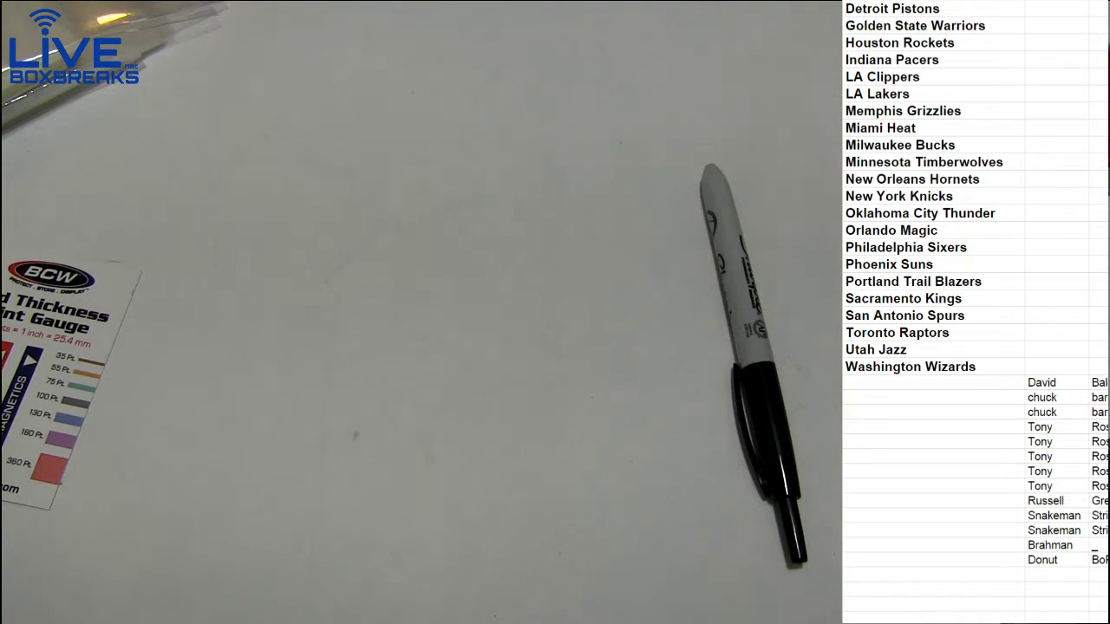
Step: Add two more buyer names below the existing buyer list
left_click(1065, 576)
type("rodne")
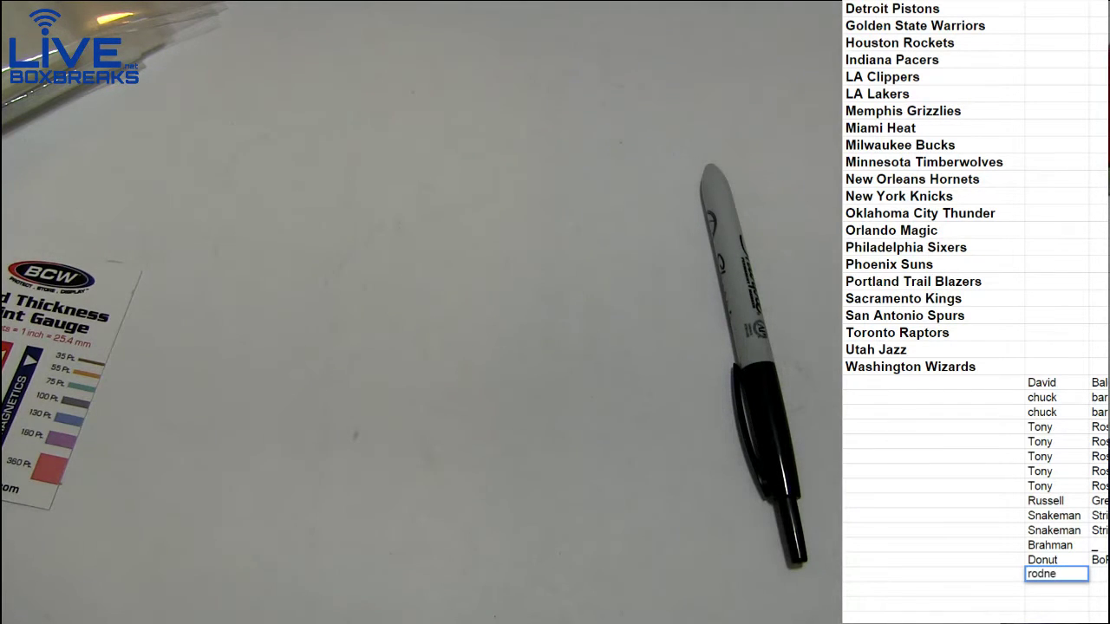
type("m")
key("Return")
type("rod")
key("Return")
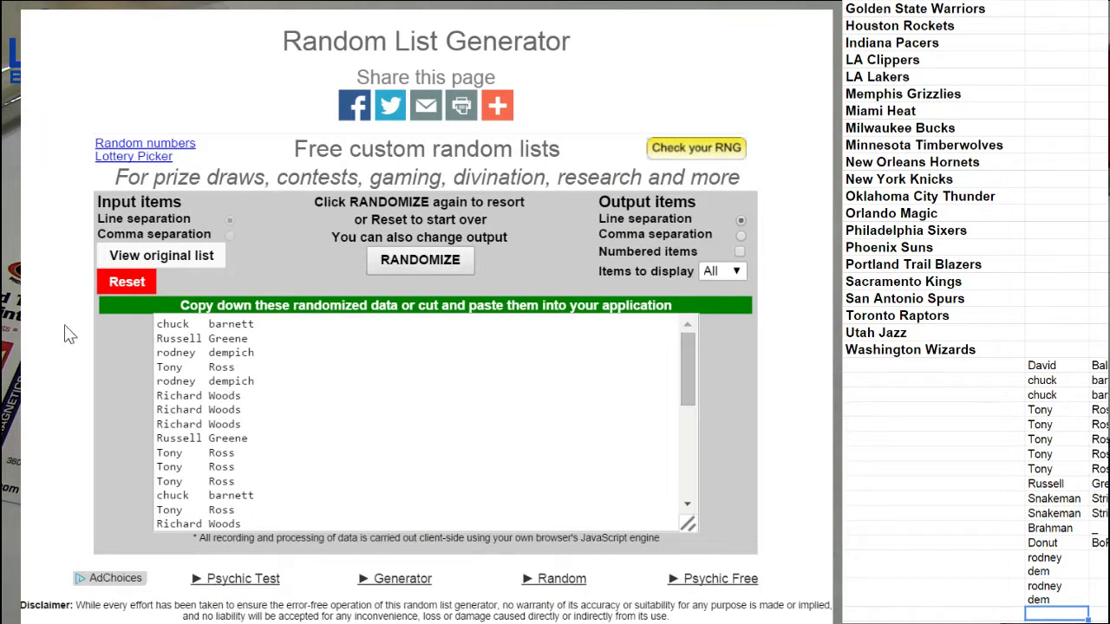
Step: Clear the generator and move the buyer names beside the NBA teams
left_click(126, 282)
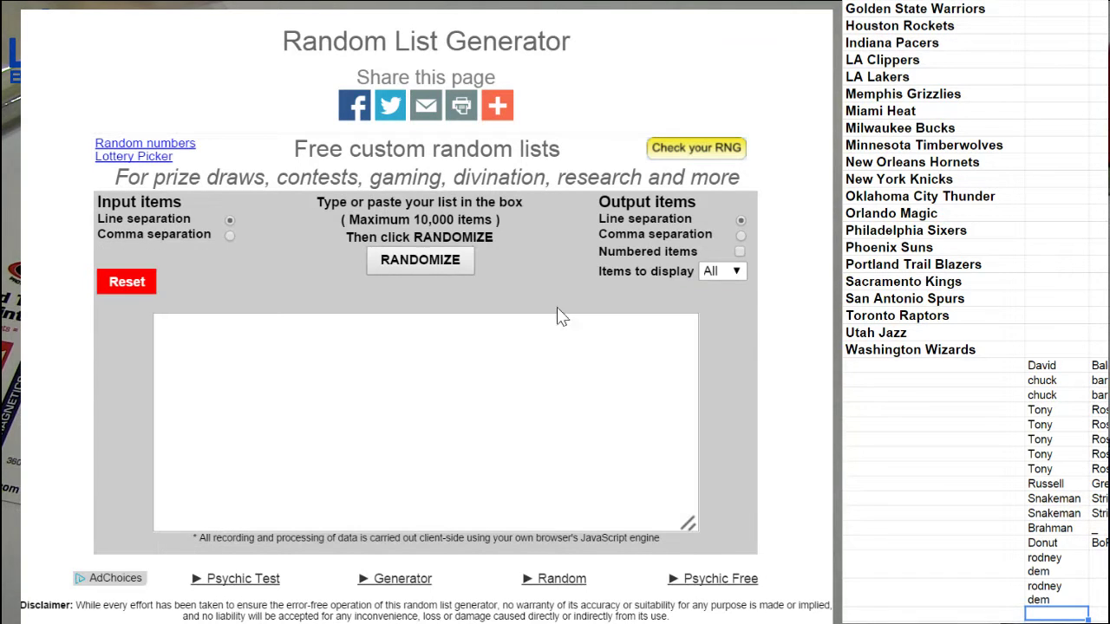
scroll(1066, 390, "down", 3)
left_click_drag(1103, 507, 1097, 265)
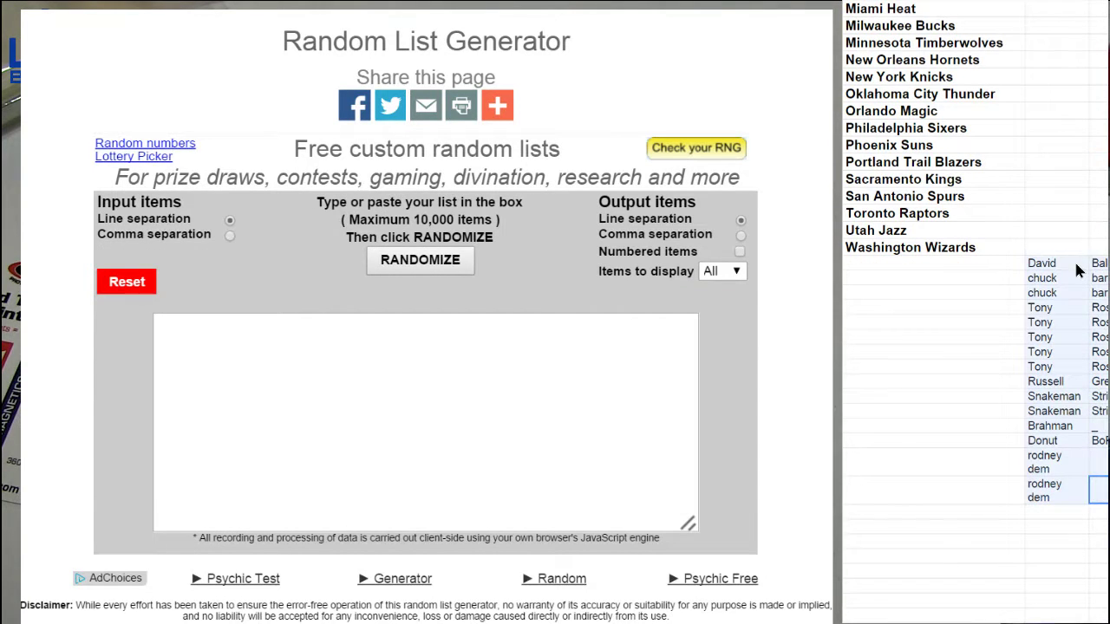
key("ctrl+x")
left_click(1064, 26)
key("ctrl+v")
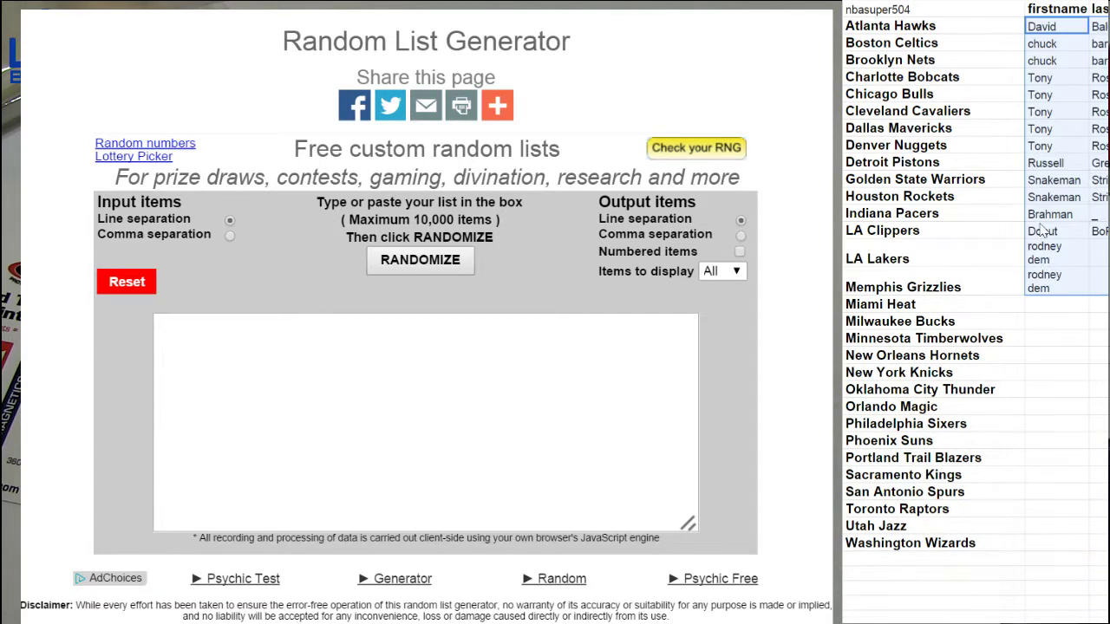
left_click(1058, 303)
key("ctrl+v")
Step: Copy all the buyer names into Random List Generator and randomize them
left_click(1073, 36, "shift")
key("ctrl+c")
left_click(347, 390)
key("ctrl+v")
left_click(420, 259)
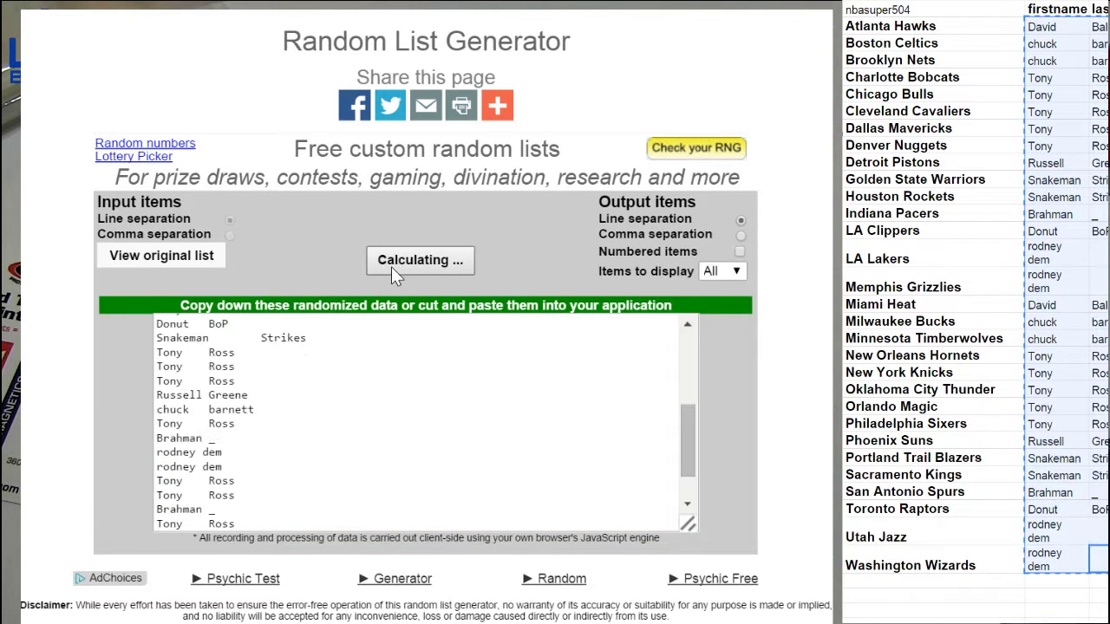
Step: Paste the shuffled names beside the teams, starting at Atlanta Hawks, and widen the column
key("ctrl+a")
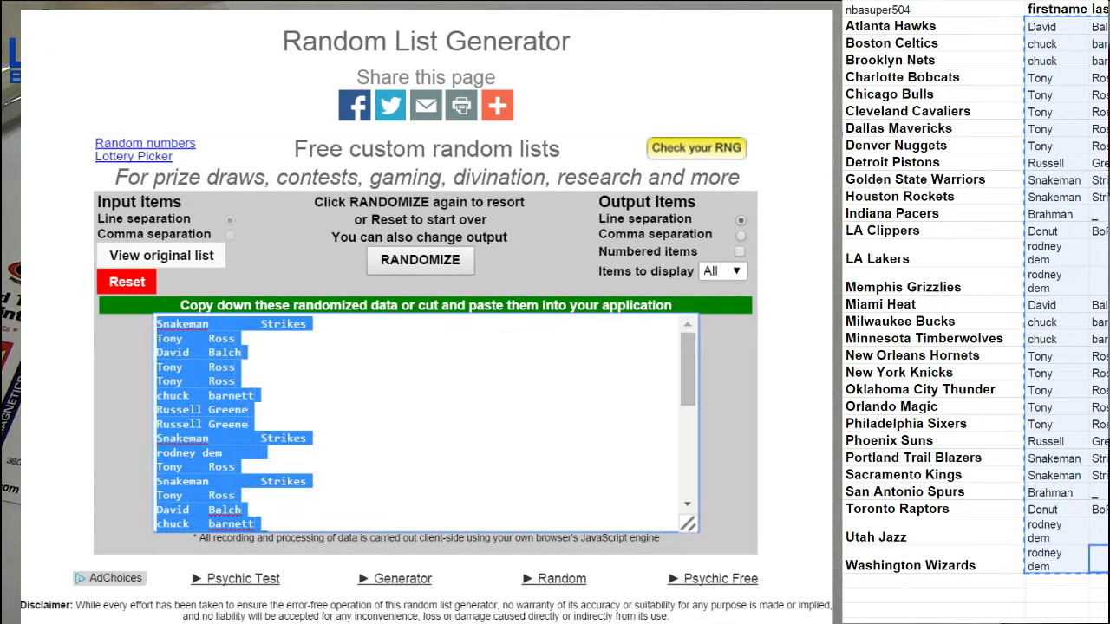
key("ctrl+c")
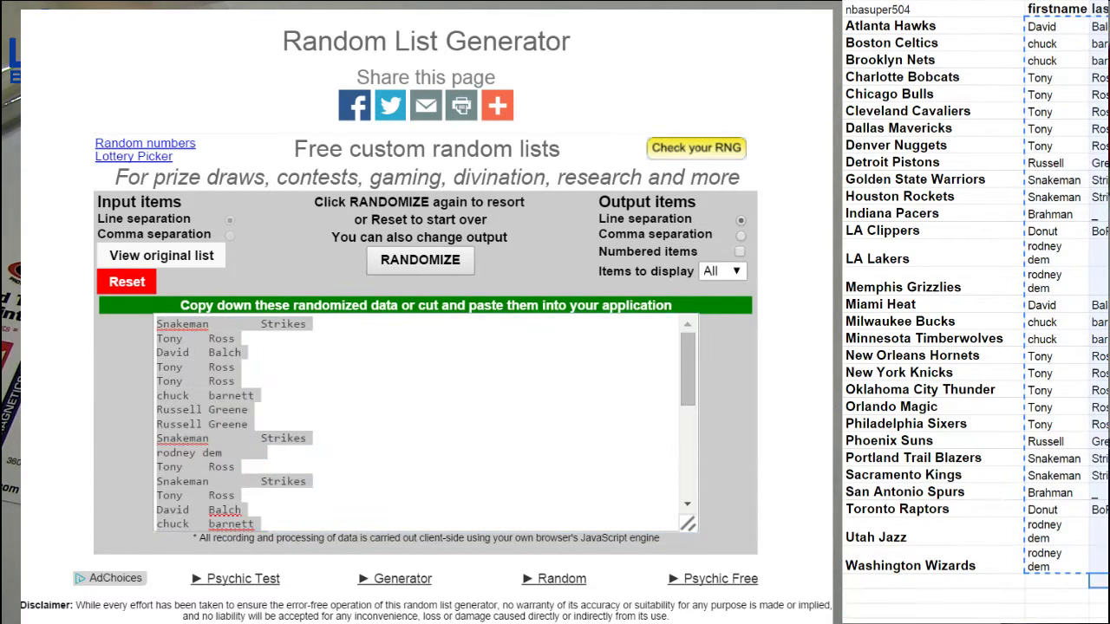
left_click(1070, 31)
key("ctrl+v")
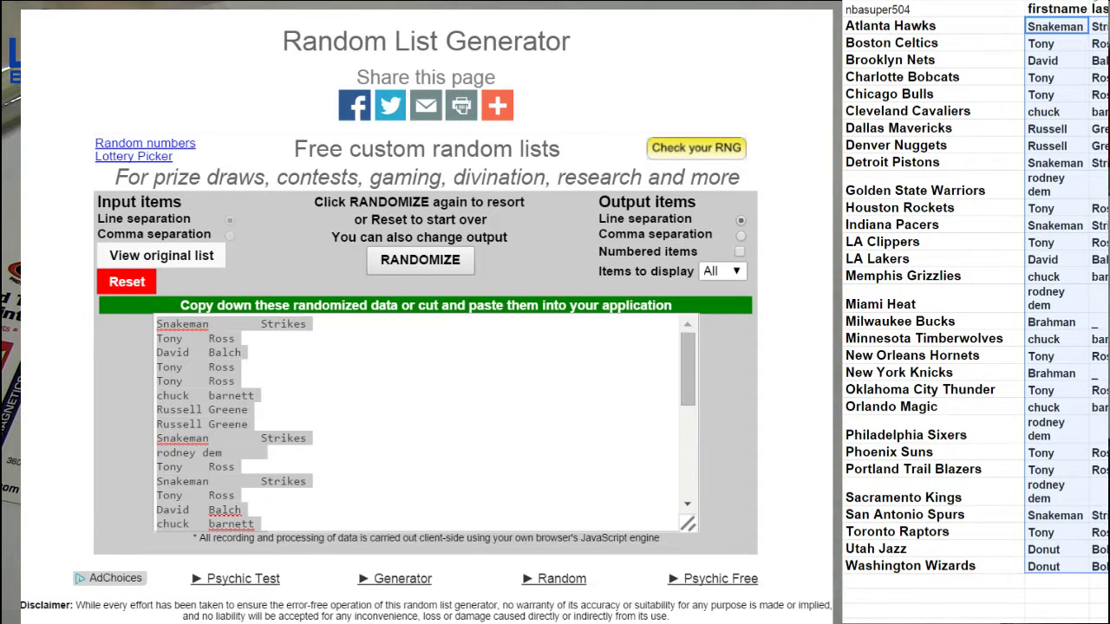
double_click(1089, 9)
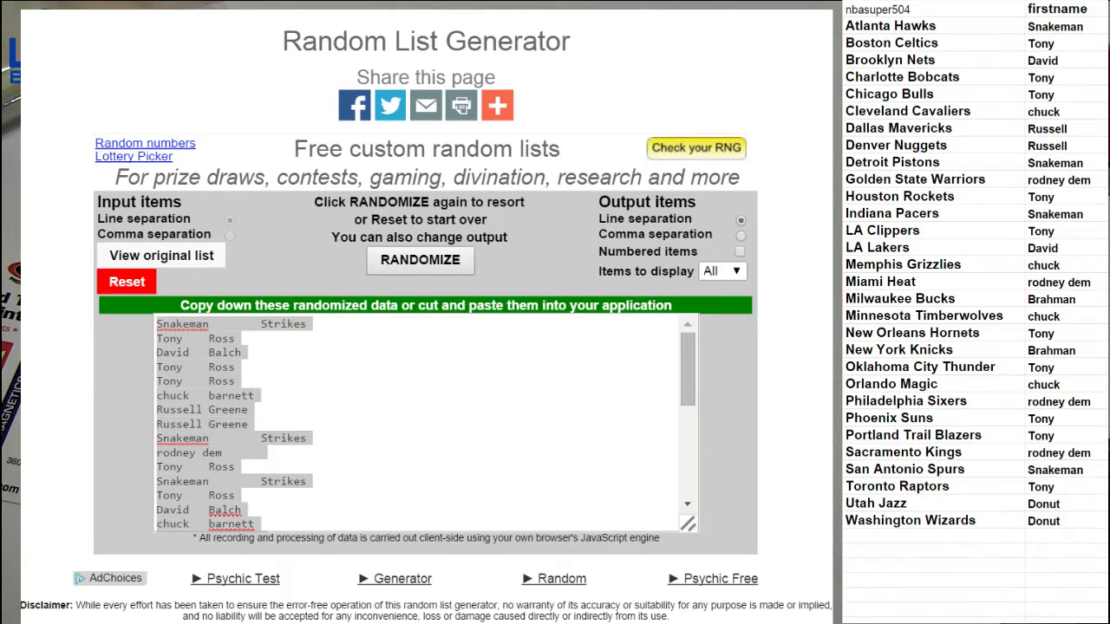
left_click(893, 607)
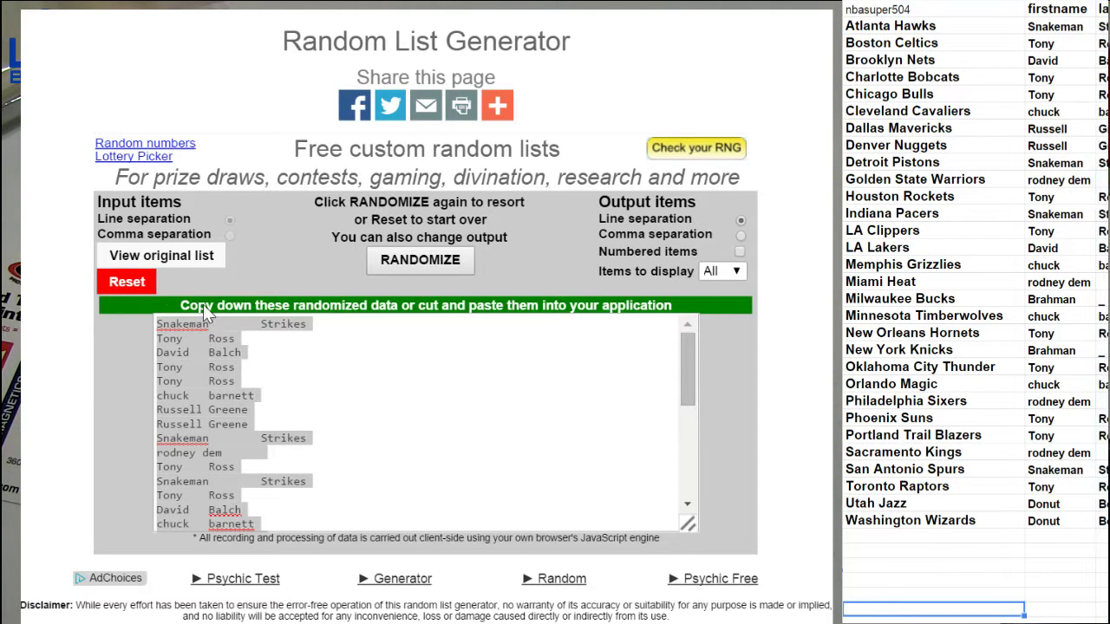
Step: Reset the generator, paste the buyer names again and reshuffle them twice
left_click(128, 281)
left_click(420, 259)
key("ctrl+v")
left_click(419, 260)
left_click(419, 259)
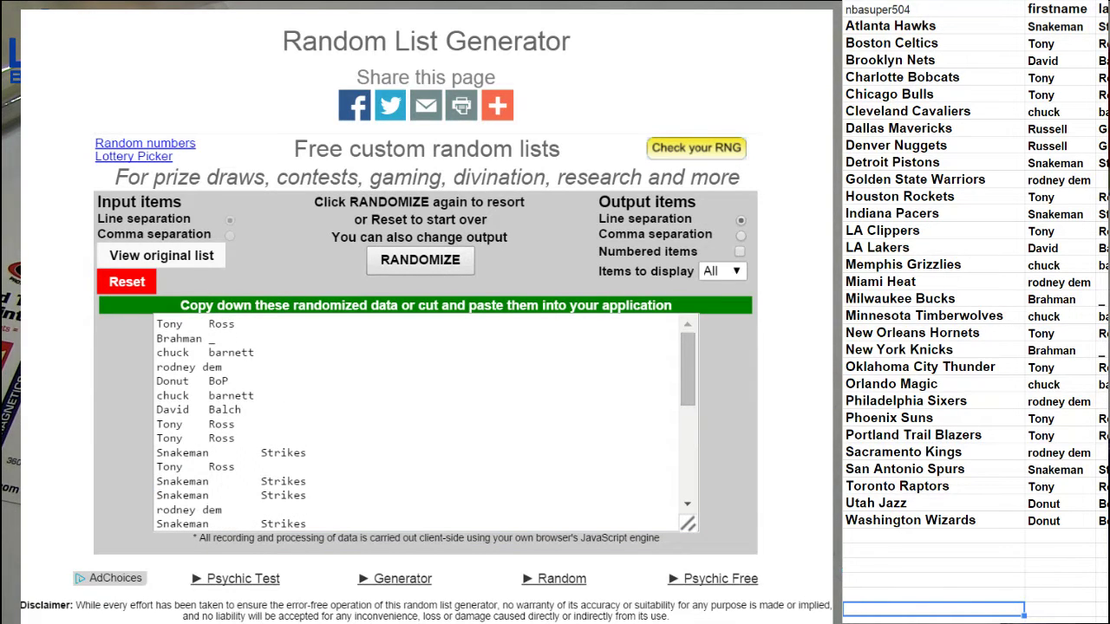
scroll(997, 485, "down", 3)
scroll(997, 486, "up", 3)
Step: Update a buyer's all-time total on the tally sheet
left_click(1003, 436)
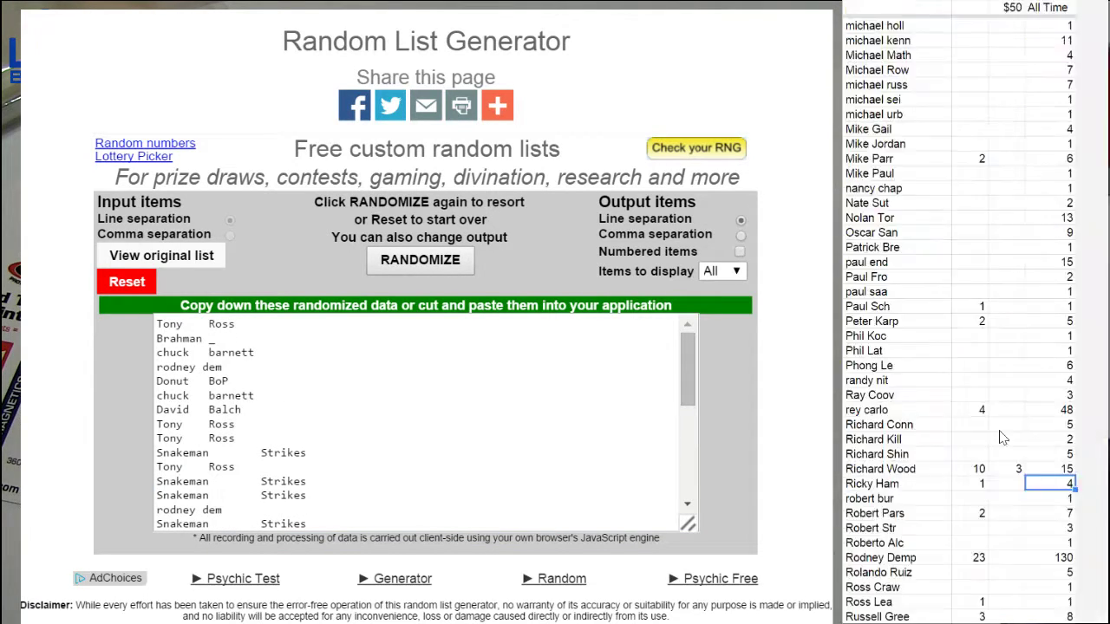
scroll(1003, 437, "down", 8)
left_click(985, 367)
type("2")
key("Tab")
type("1")
key("Tab")
type("7")
key("Return")
Step: Select the nine box entries on the box-list sheet
left_click(980, 607)
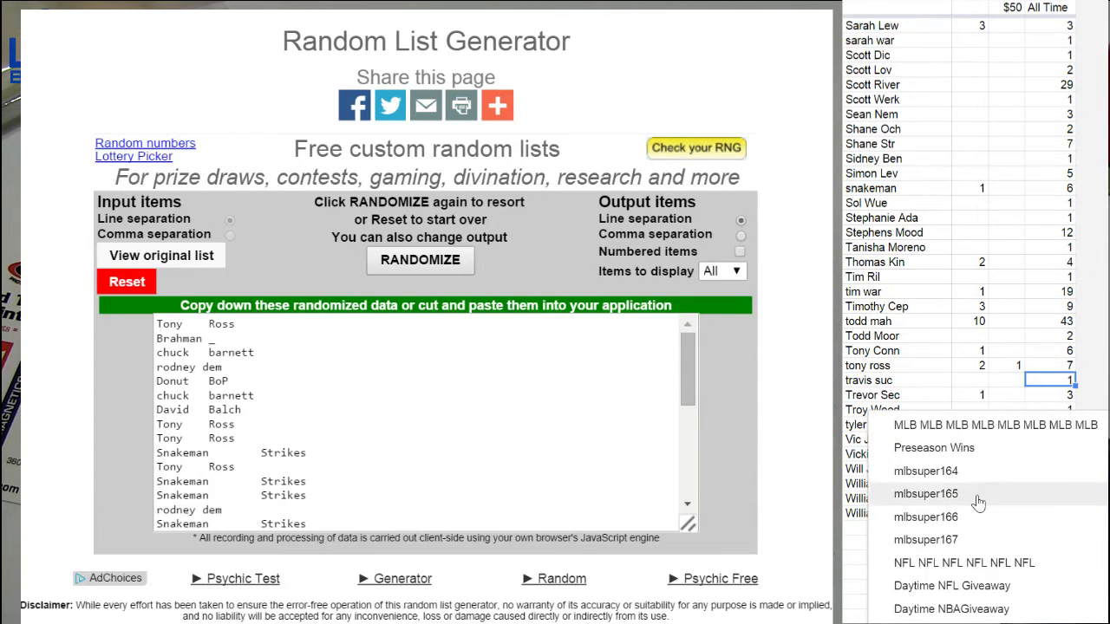
scroll(980, 503, "down", 5)
scroll(974, 559, "down", 4)
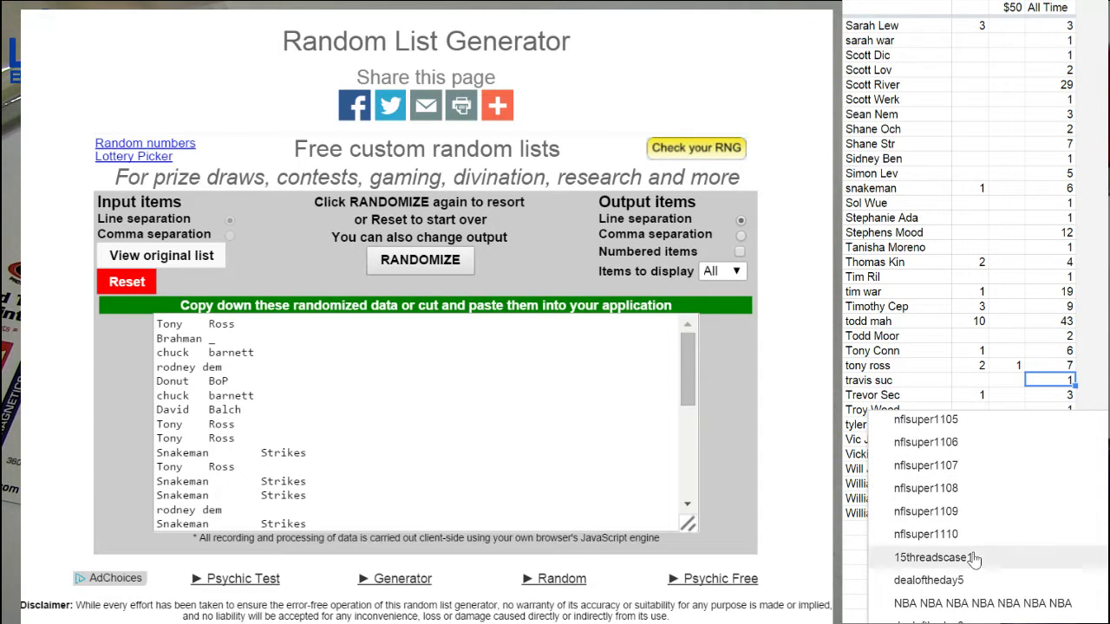
left_click(980, 598)
left_click_drag(919, 520, 925, 403)
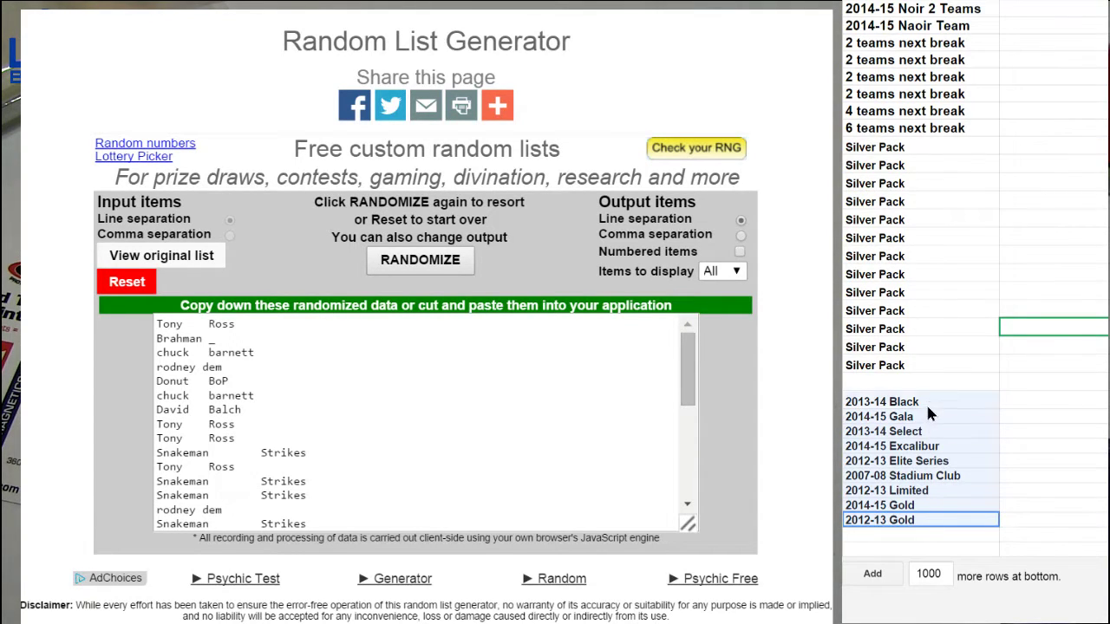
left_click(127, 281)
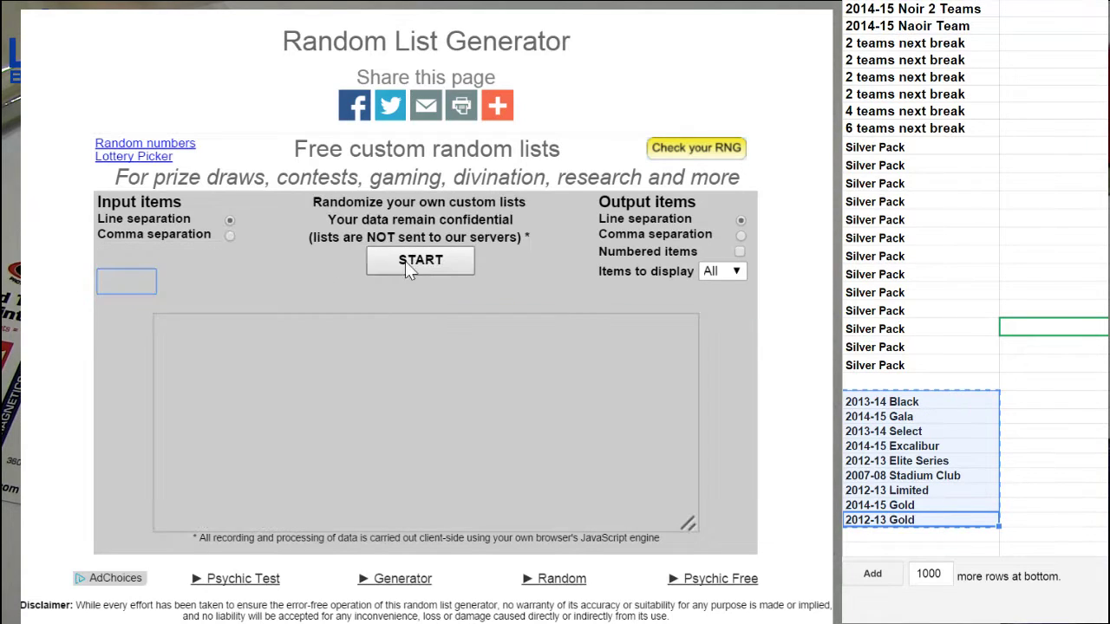
left_click(419, 262)
left_click(346, 390)
key("ctrl+v")
left_click(442, 258)
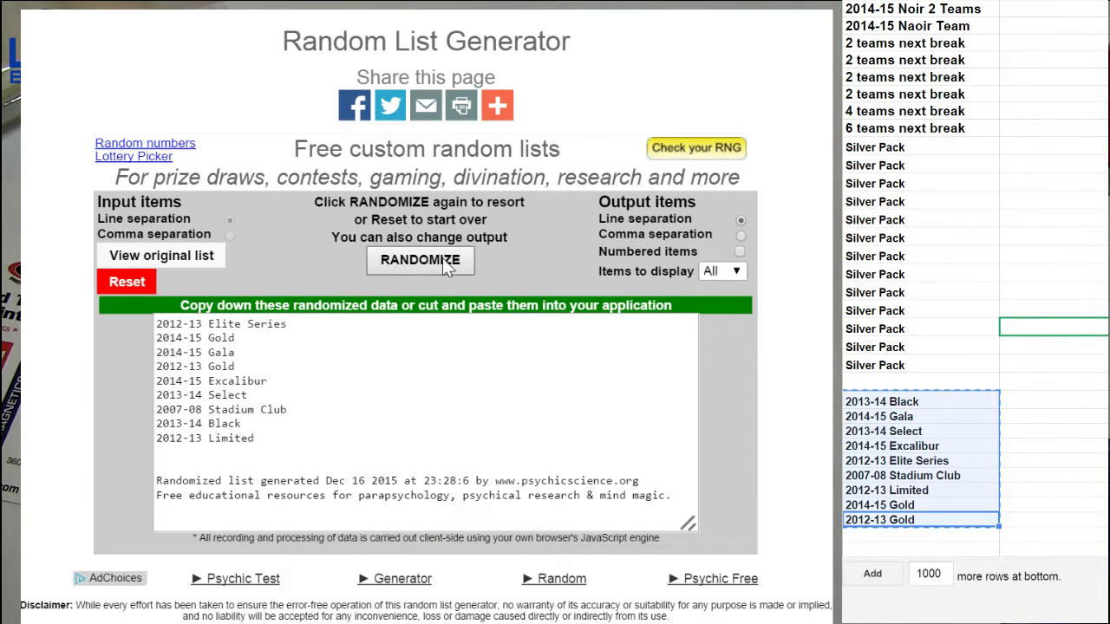
left_click(910, 601)
scroll(944, 513, "down", 2)
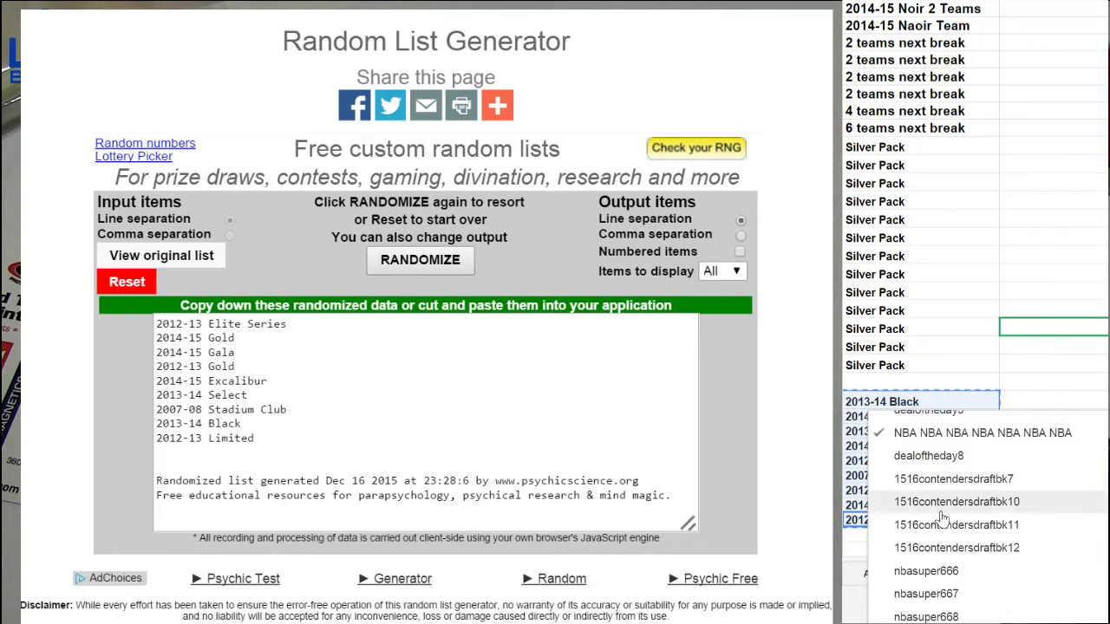
scroll(944, 513, "down", 1)
scroll(952, 614, "down", 2)
left_click(952, 599)
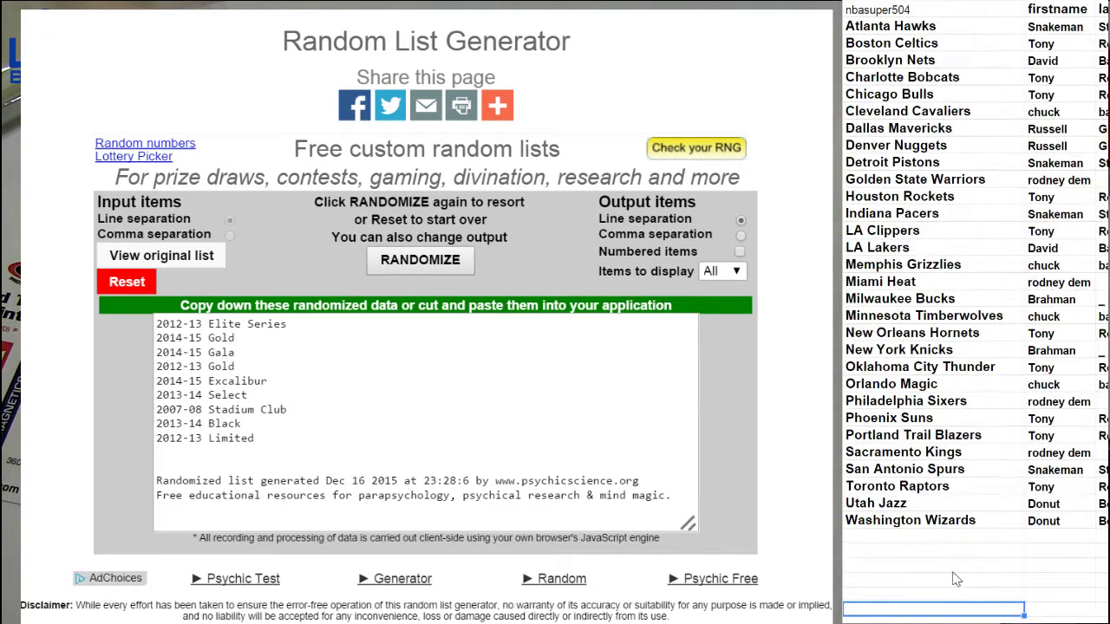
Step: Select an empty cell below the NBA team list to begin entering new buyers
left_click(967, 576)
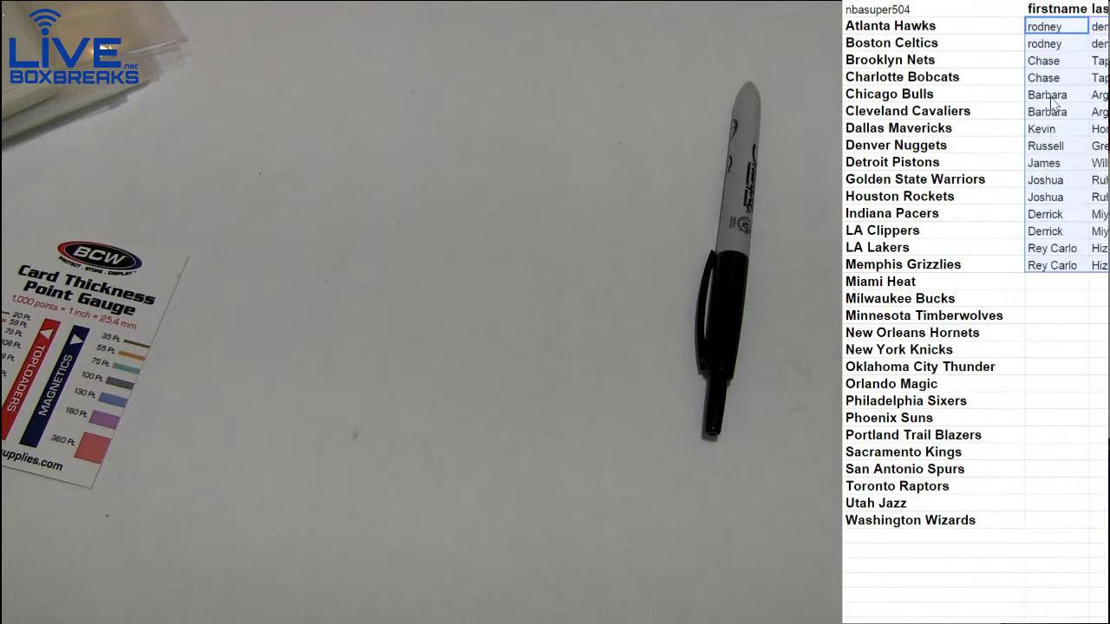
Step: Fill names through Washington Wizards, then shuffle all buyer names in the generator
left_click(1054, 282)
key("ctrl+v")
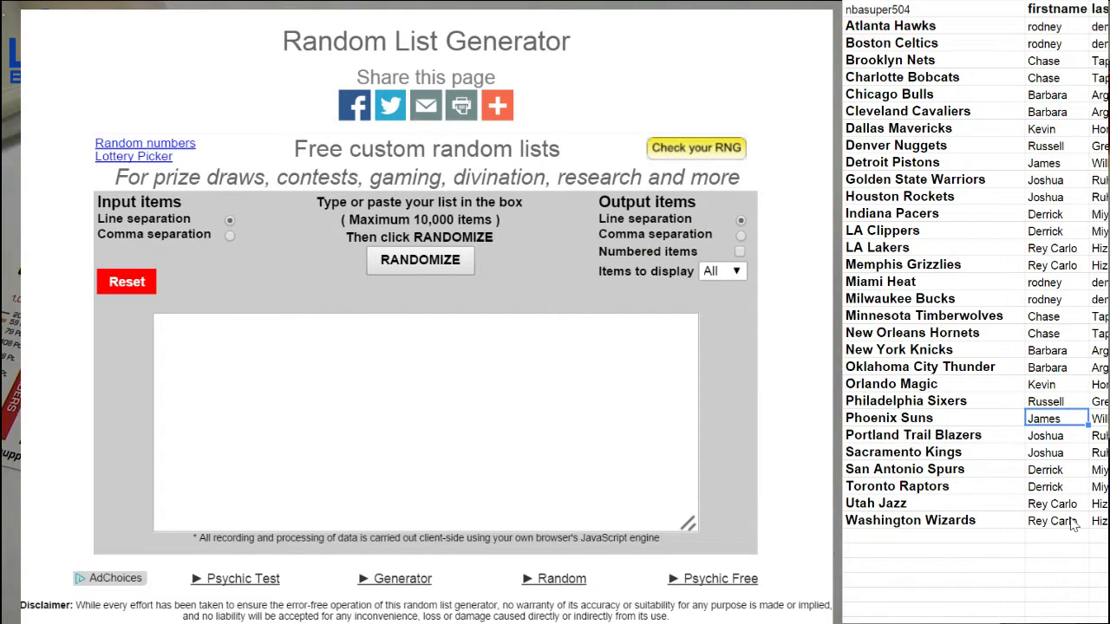
left_click_drag(1099, 520, 1049, 31)
key("ctrl+c")
left_click(425, 421)
key("ctrl+v")
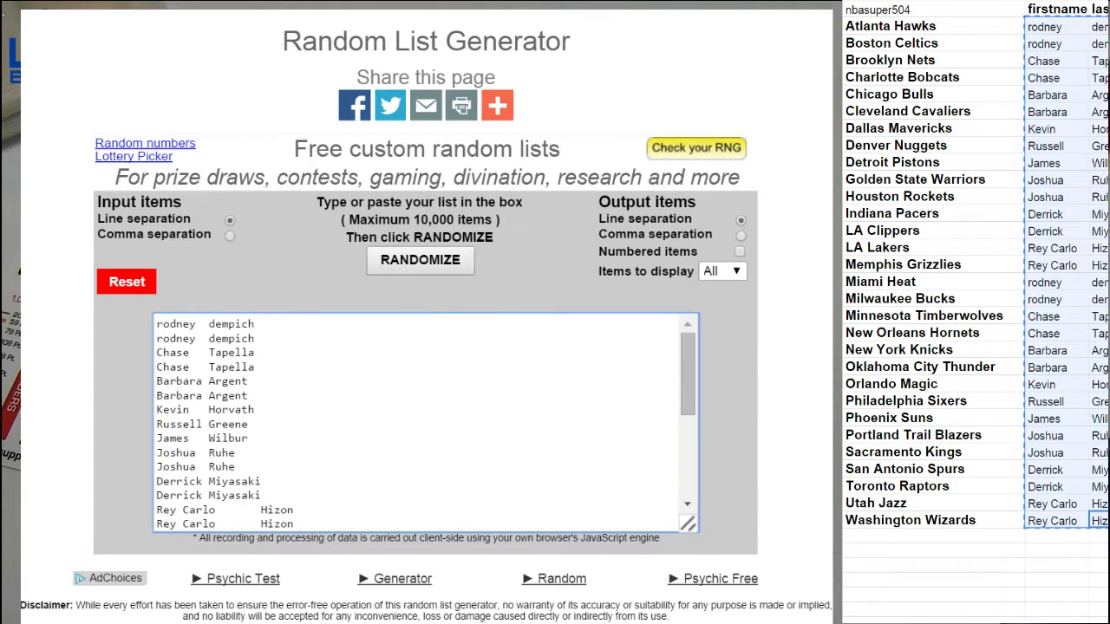
left_click(420, 261)
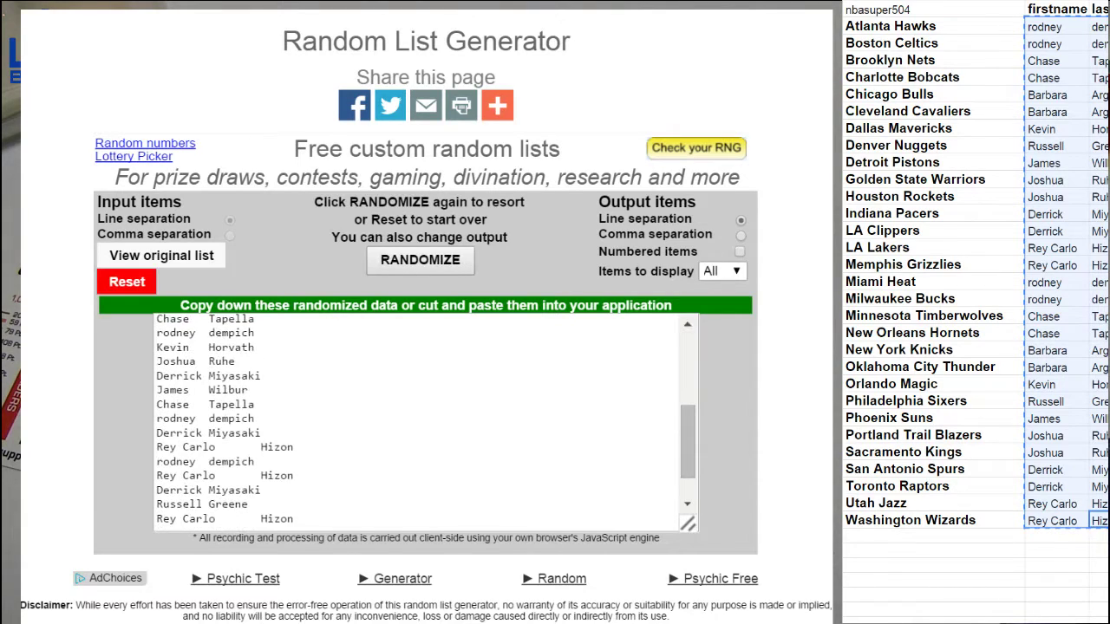
Step: Replace the old buyer names beside all thirty teams with the shuffled list
key("ctrl+a")
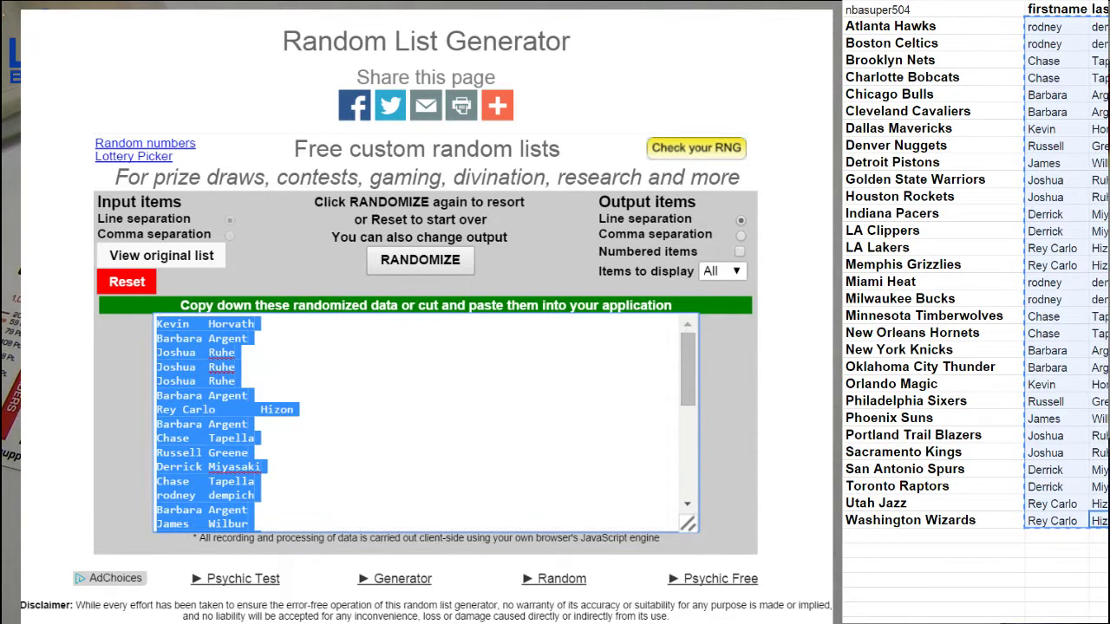
left_click(858, 576)
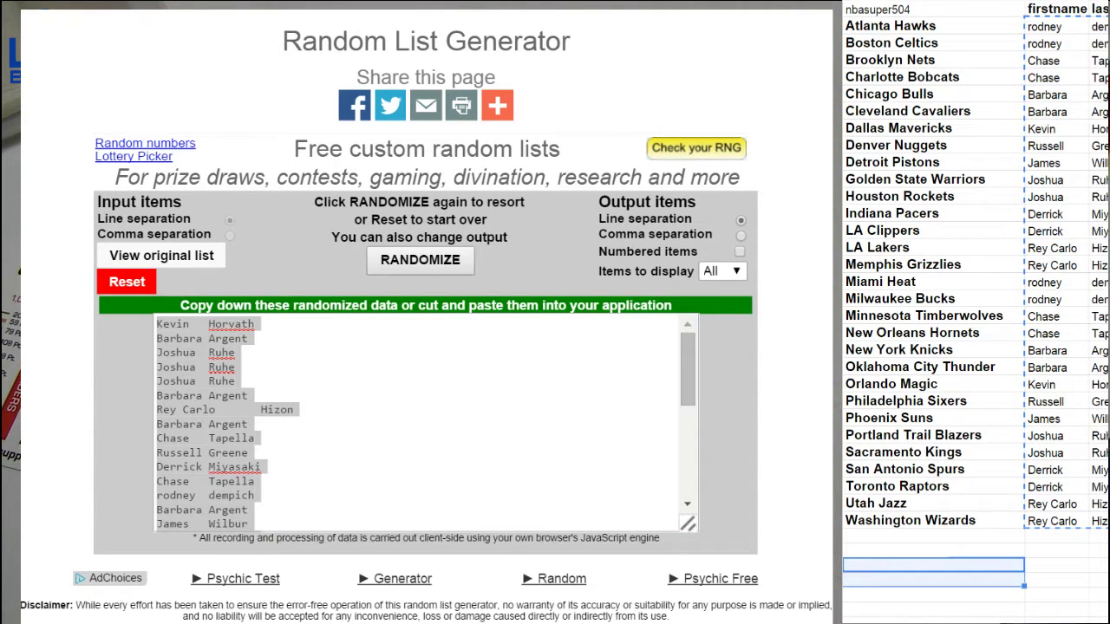
key("Tab")
key("Tab")
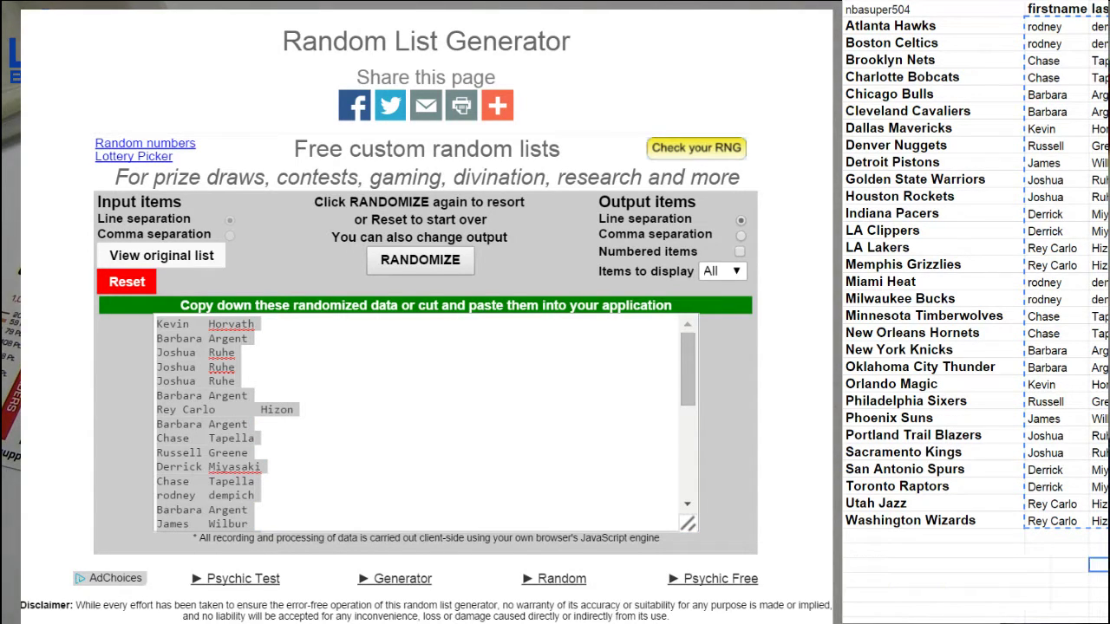
left_click_drag(1099, 563, 1063, 38)
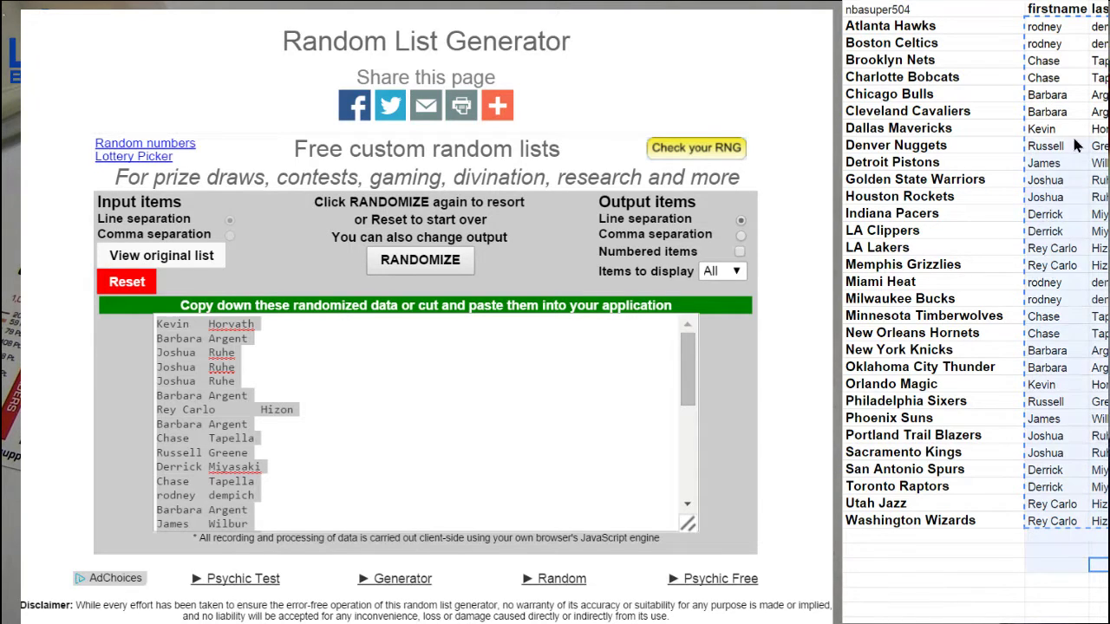
key("Delete")
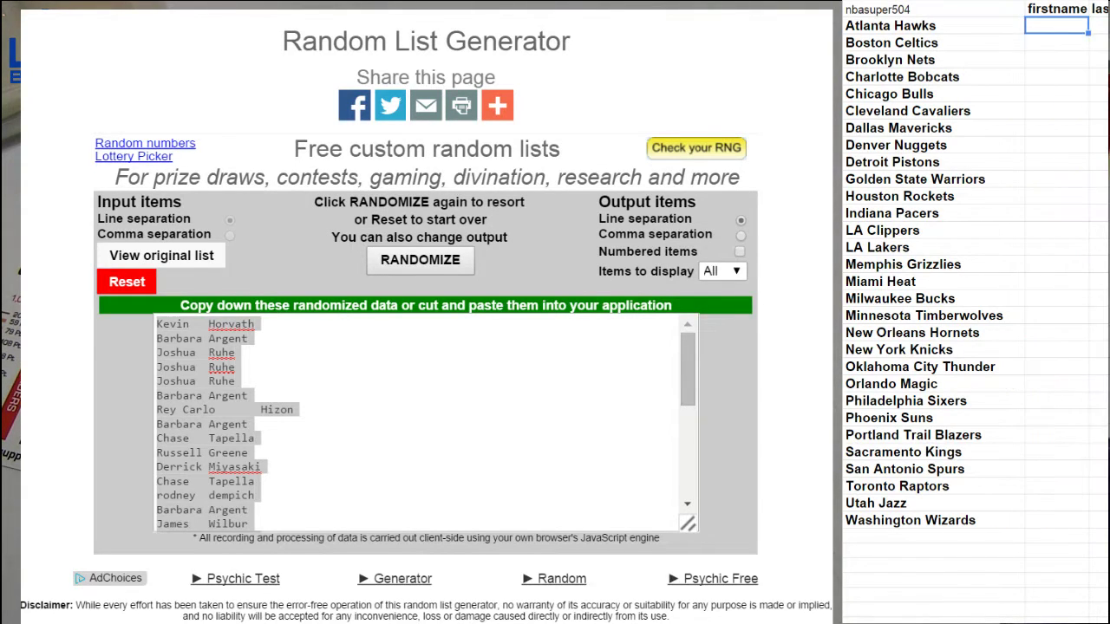
key("ctrl+v")
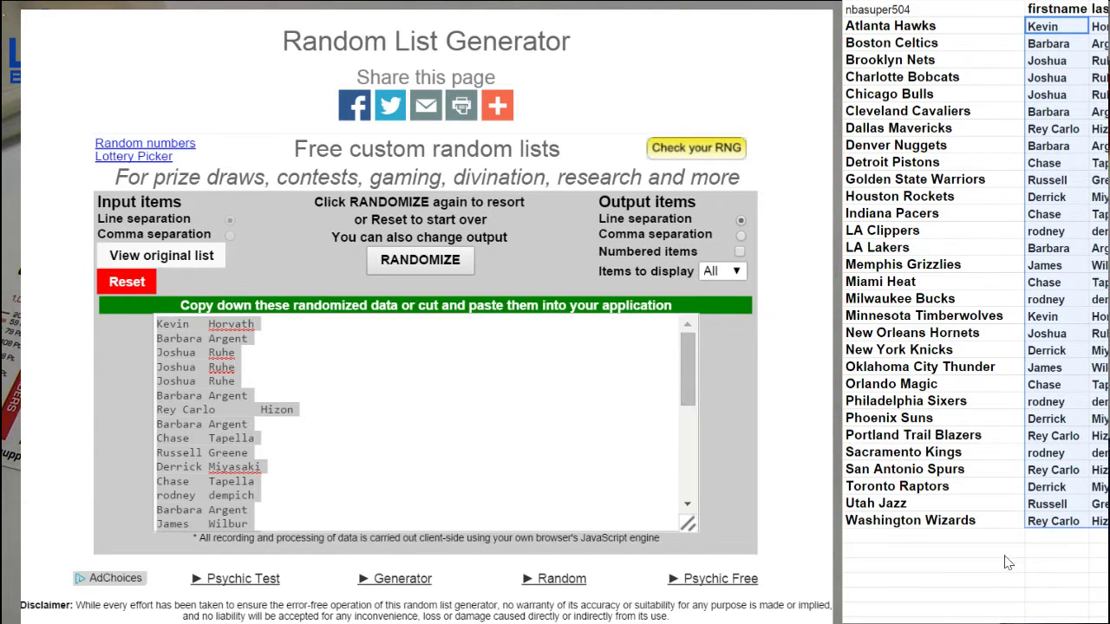
left_click(933, 579)
Step: Reset the generator, paste the buyer names and shuffle them twice
left_click(128, 282)
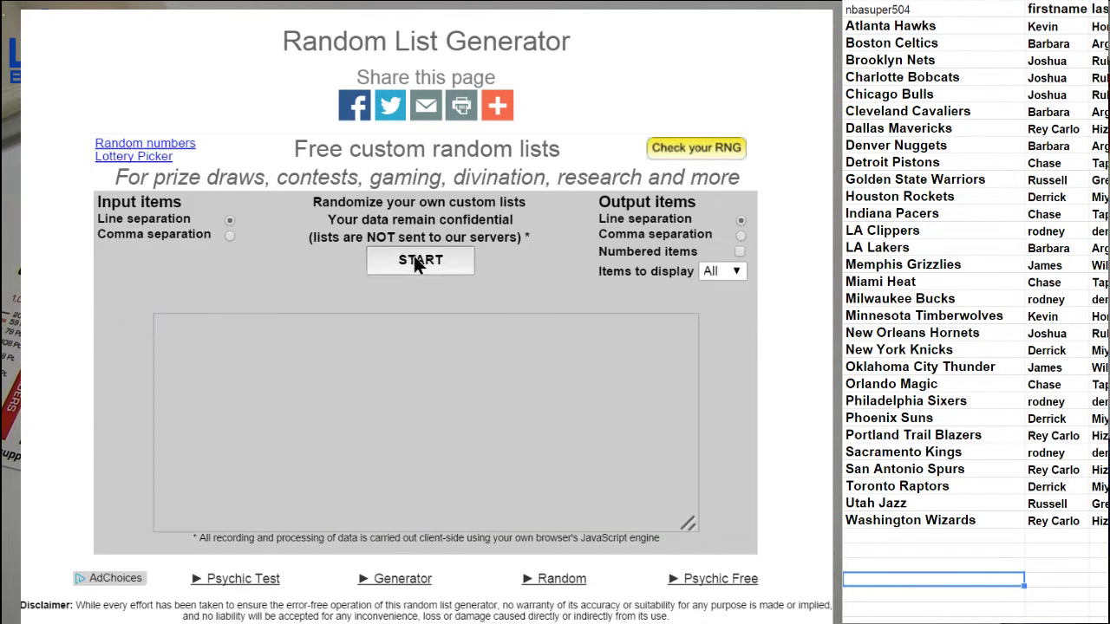
left_click(420, 260)
left_click(424, 416)
key("ctrl+v")
left_click(435, 267)
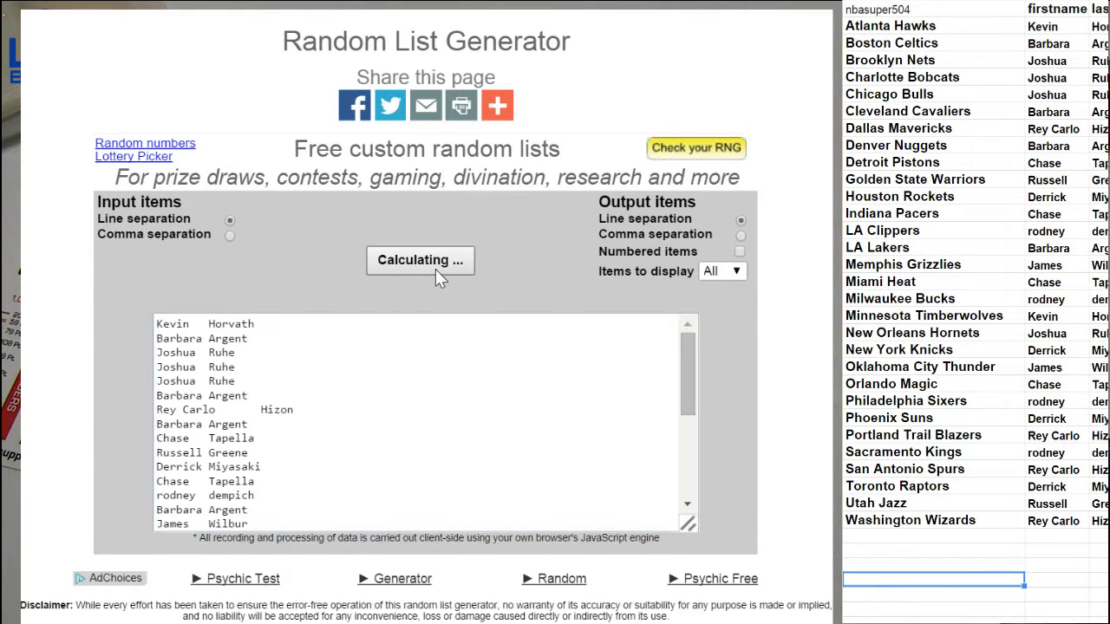
left_click(438, 261)
left_click(933, 583)
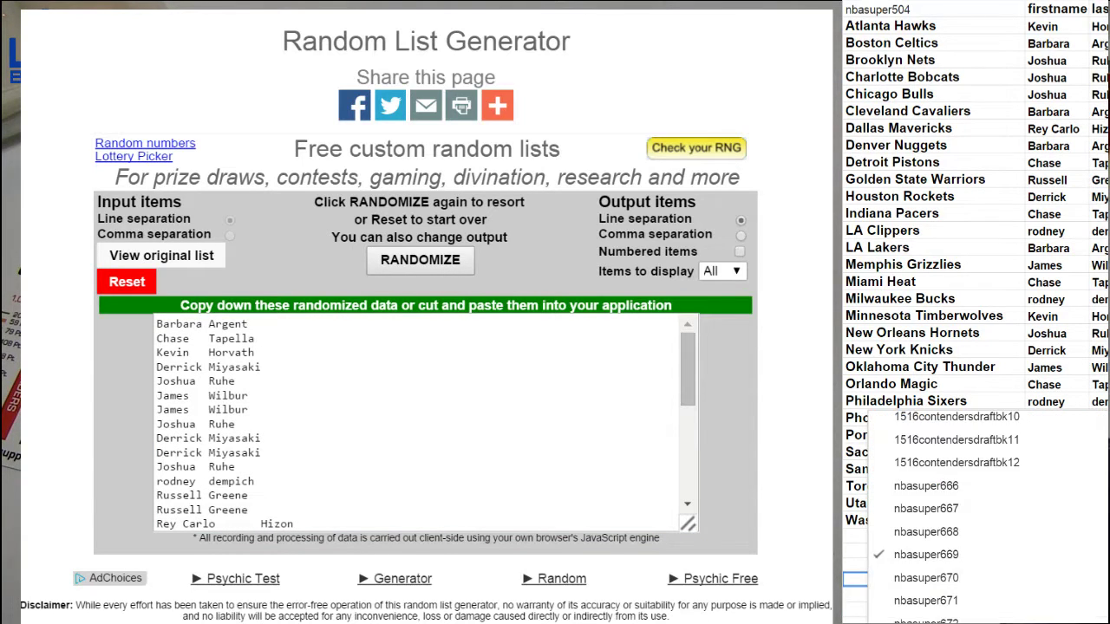
scroll(941, 485, "up", 3)
left_click(941, 429)
scroll(941, 429, "up", 5)
scroll(940, 429, "up", 5)
scroll(941, 430, "up", 5)
scroll(939, 428, "up", 5)
scroll(937, 426, "up", 5)
scroll(941, 382, "up", 5)
left_click(969, 306)
type("1")
key("Tab")
type("1")
key("Tab")
key("Return")
left_click(875, 618)
scroll(971, 485, "down", 5)
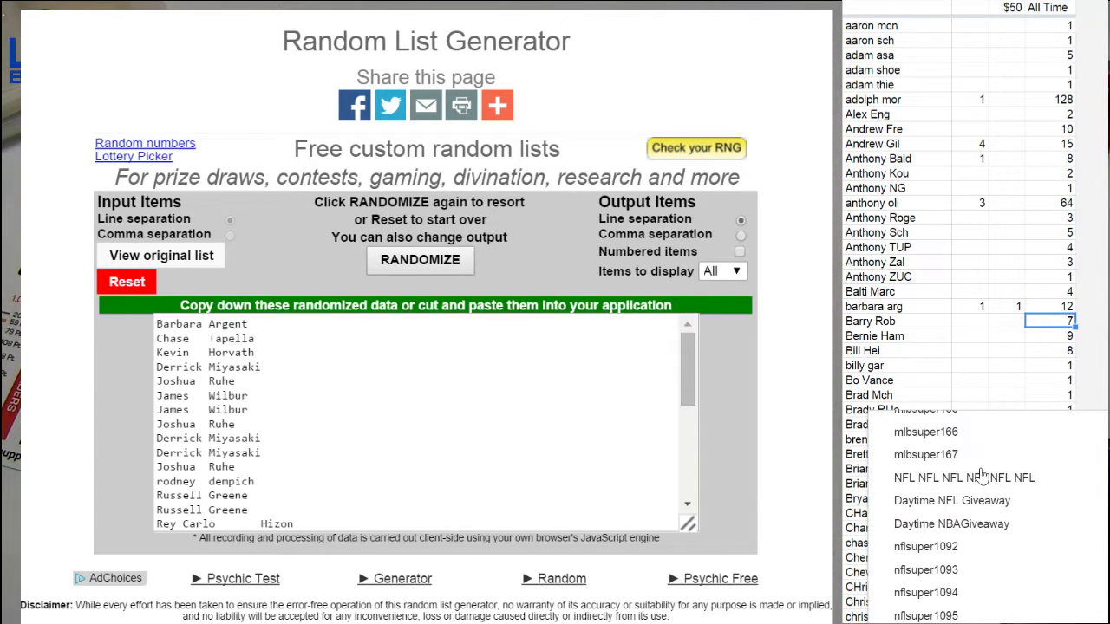
scroll(978, 488, "down", 5)
scroll(978, 488, "down", 5)
scroll(978, 488, "down", 5)
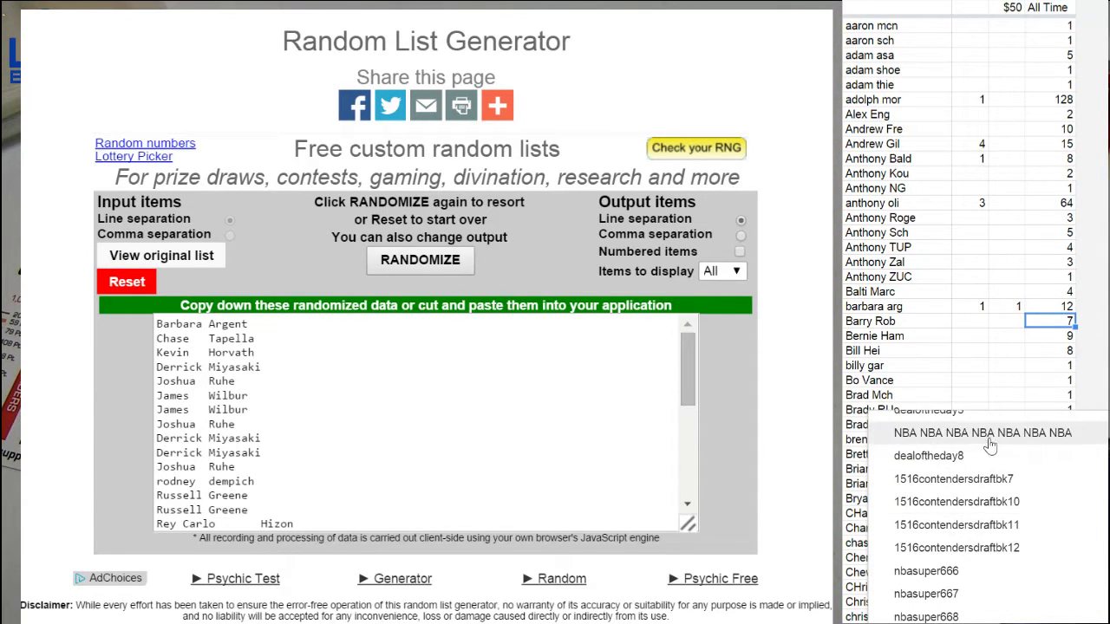
Step: Shuffle the nine box products so 2013-14 Select is first, then reopen the nbasuper sheet
left_click(980, 446)
left_click(128, 281)
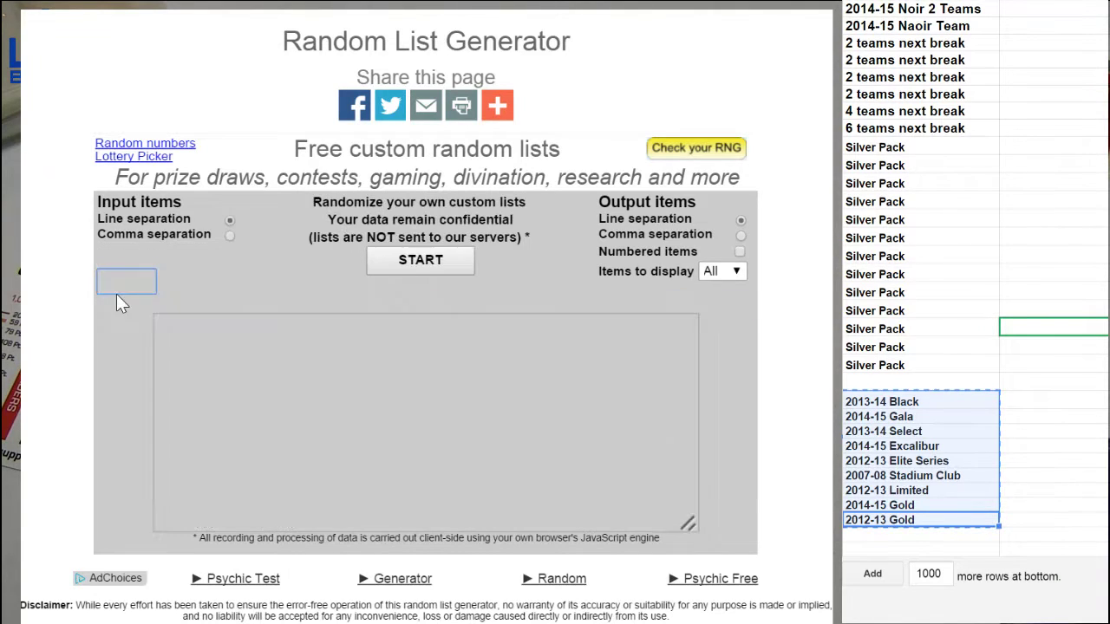
left_click(421, 260)
left_click(445, 346)
key("ctrl+v")
left_click(420, 260)
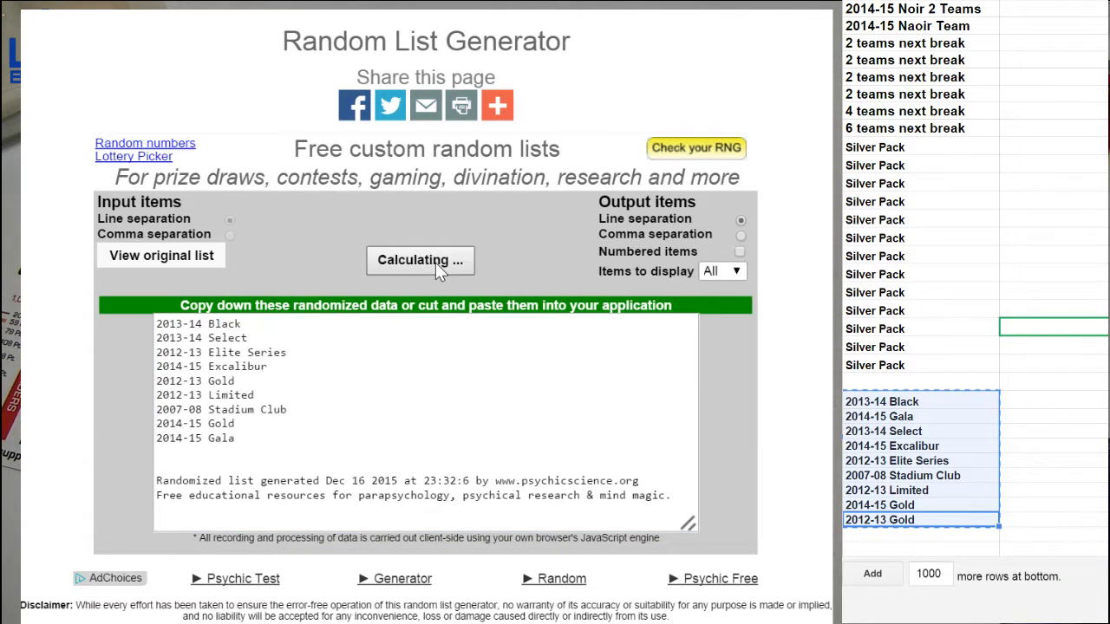
right_click(880, 417)
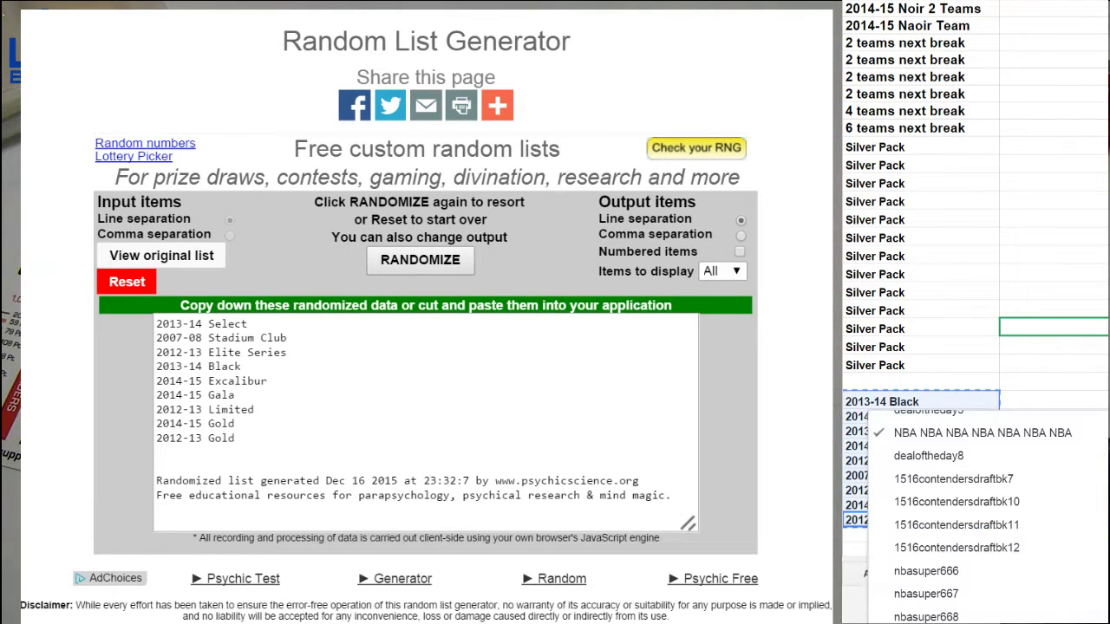
scroll(943, 520, "down", 3)
left_click(926, 532)
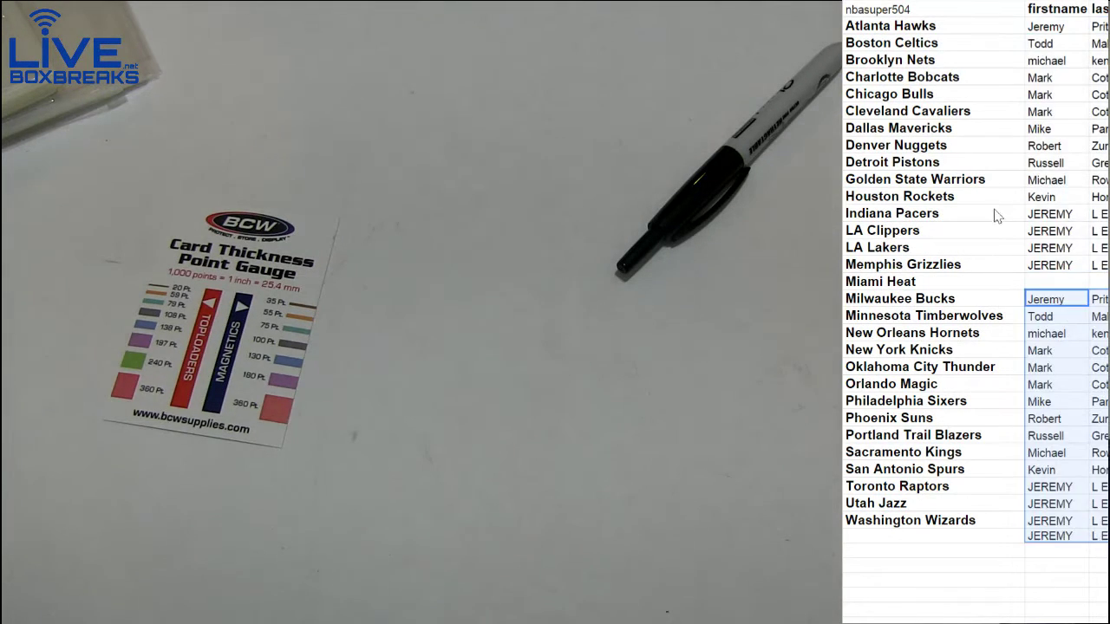
key("Delete")
left_click(1051, 282)
key("ctrl+v")
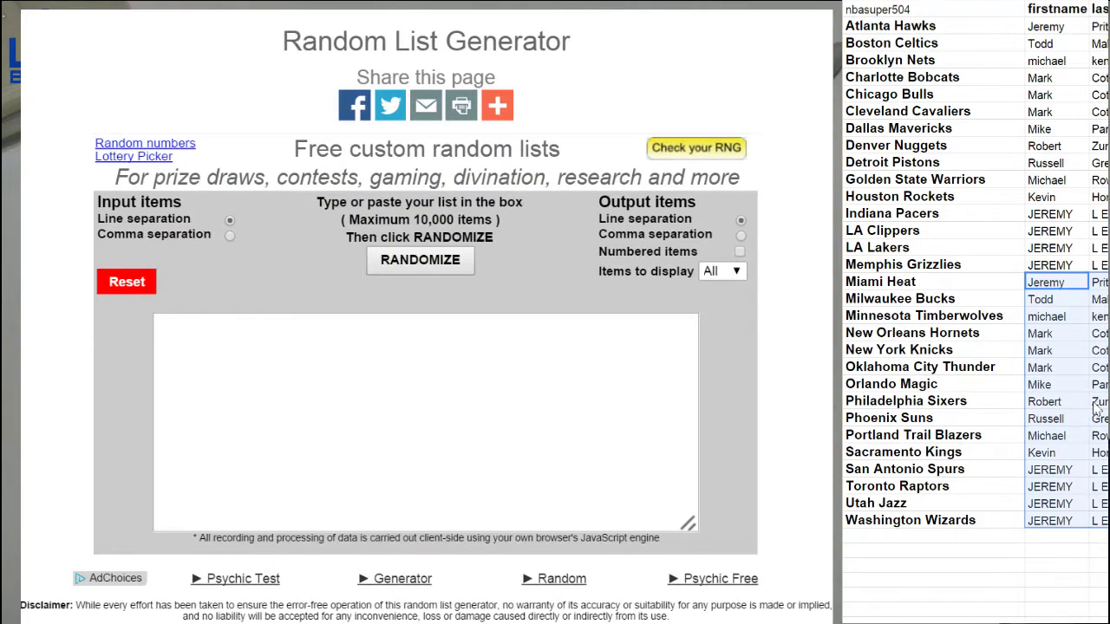
left_click(1097, 565)
Step: Paste all the sheet's buyer names into the generator and randomize them
left_click_drag(1088, 336, 1084, 52)
left_click(425, 416)
key("ctrl+v")
left_click(420, 260)
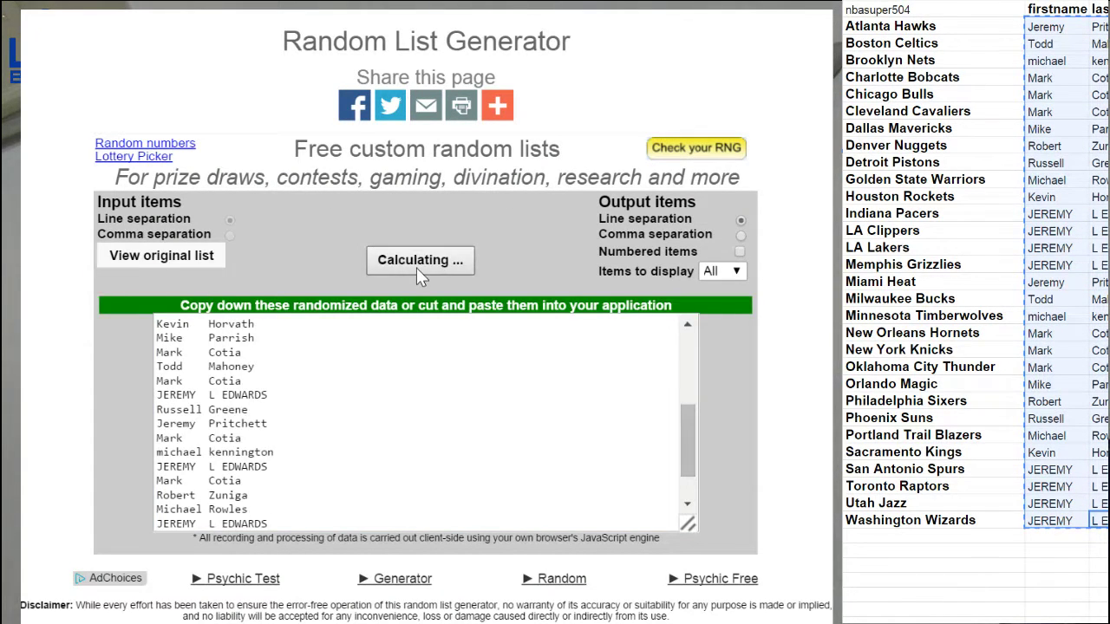
scroll(401, 296, "down", 1)
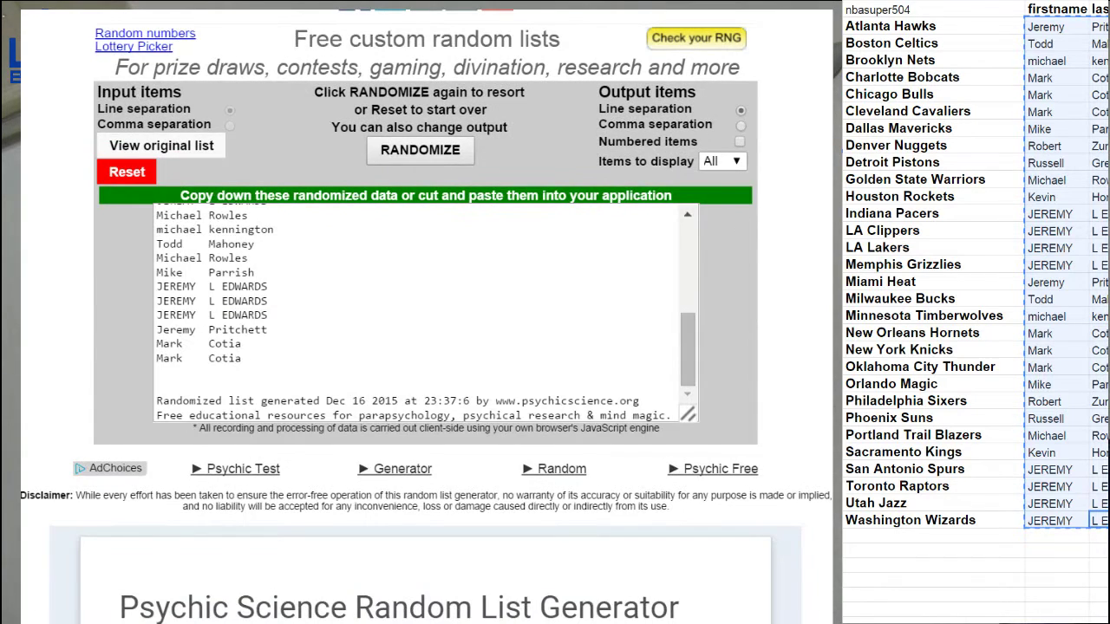
Step: Replace the sheet's buyer names, starting at Atlanta Hawks, with the randomized list
key("ctrl+a")
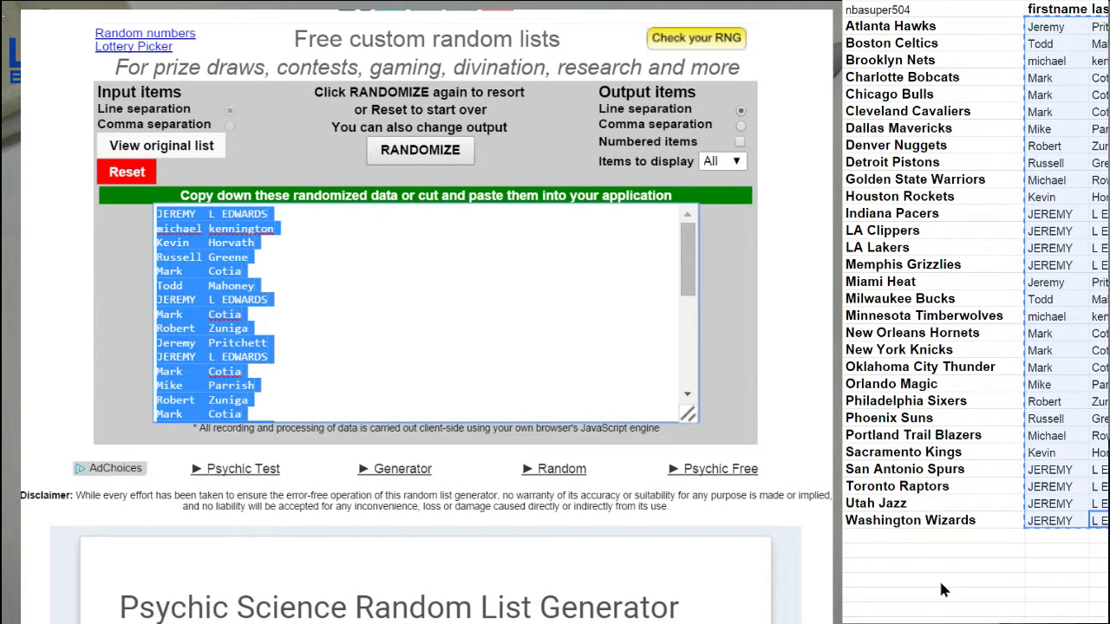
key("ctrl+c")
left_click(1052, 19)
key("Delete")
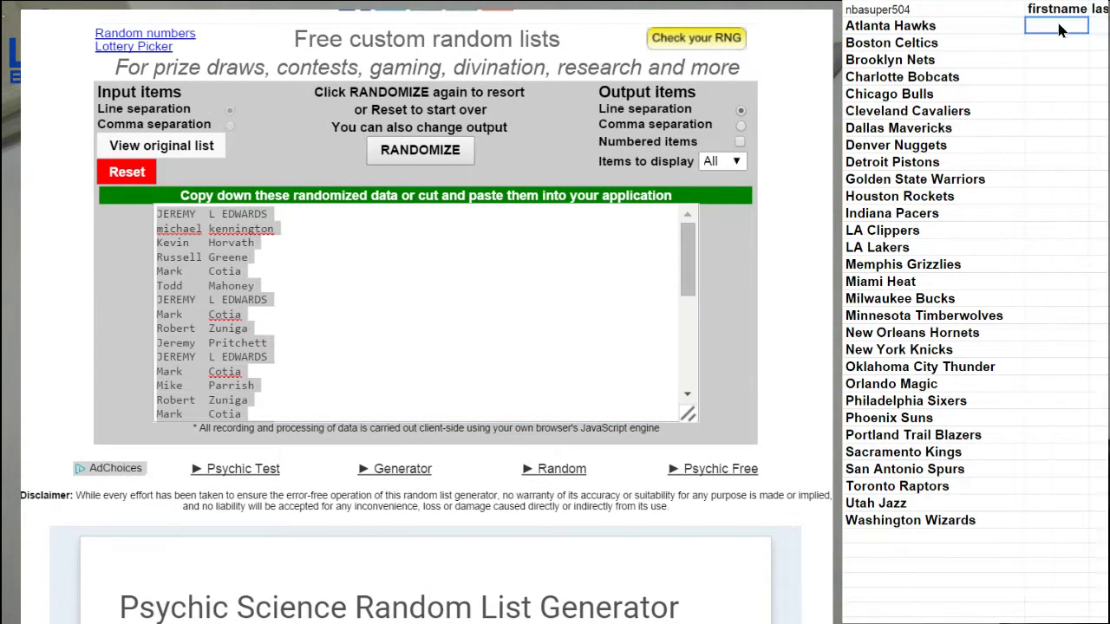
key("ctrl+v")
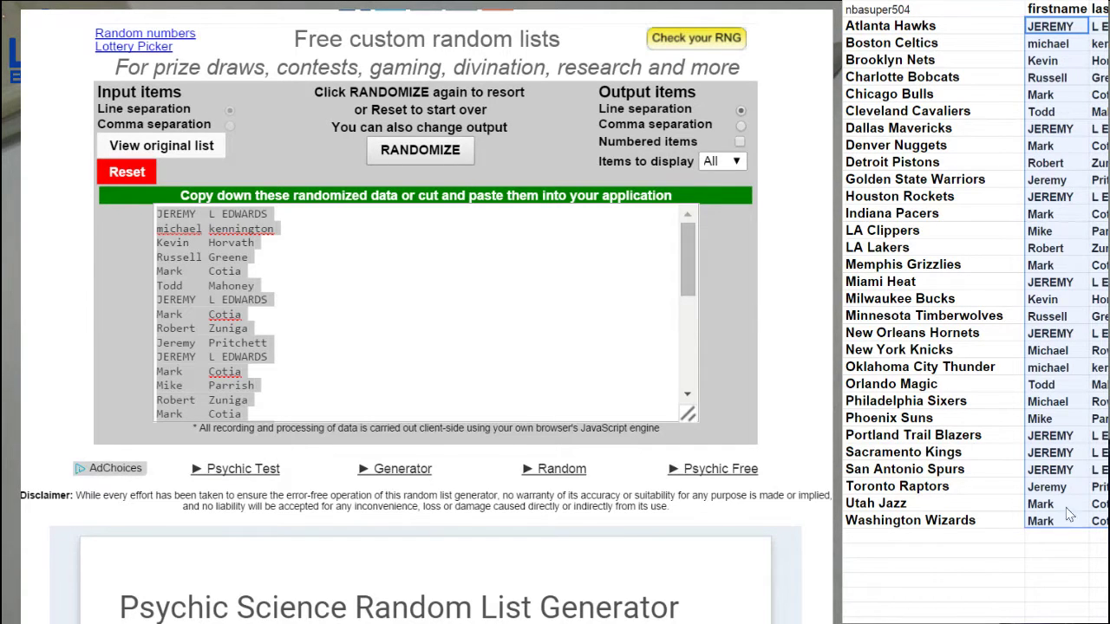
left_click(1056, 595)
Step: Reset the generator and reshuffle the buyer list
left_click(128, 171)
left_click(416, 286)
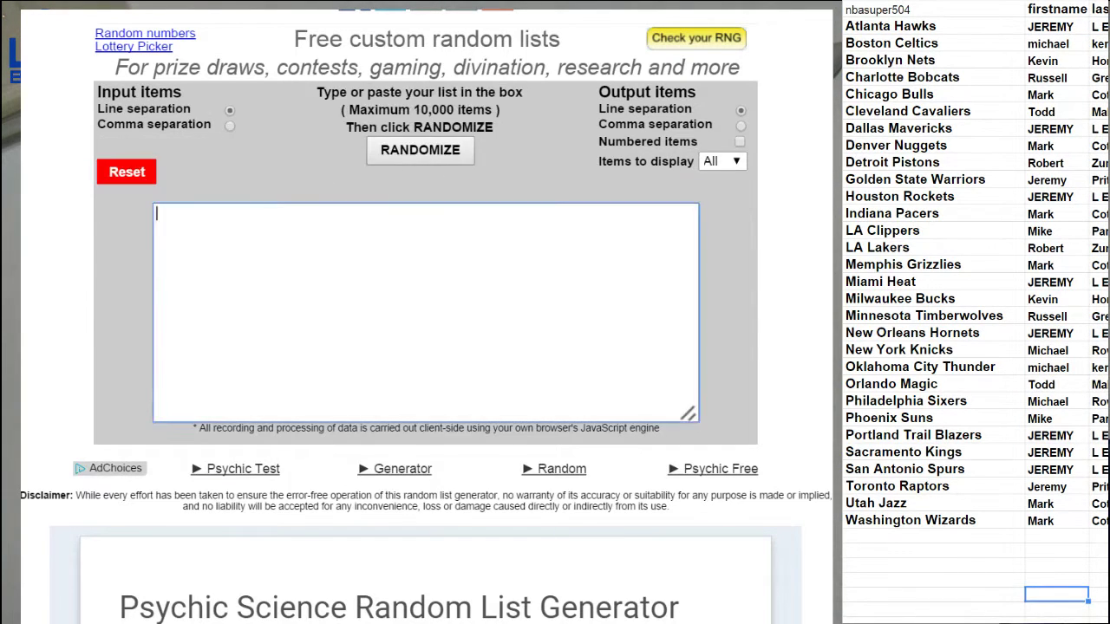
key("ctrl+v")
left_click(425, 257)
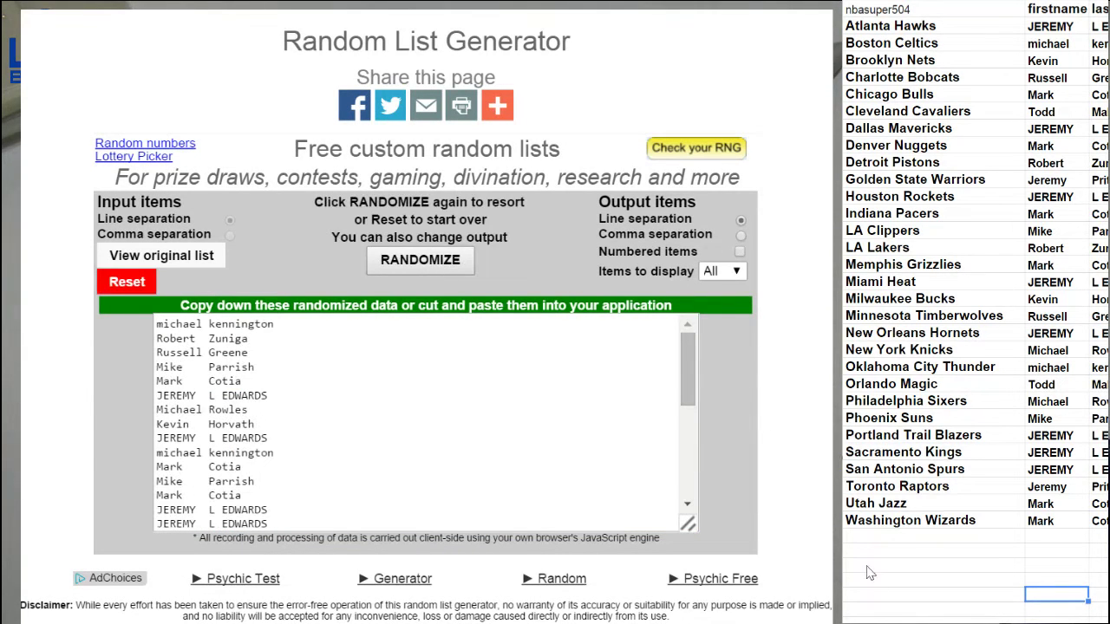
Step: View the buyer tally sheet, then bring up the box-list sheet with the 2013-14 boxes
left_click(927, 617)
scroll(954, 521, "up", 5)
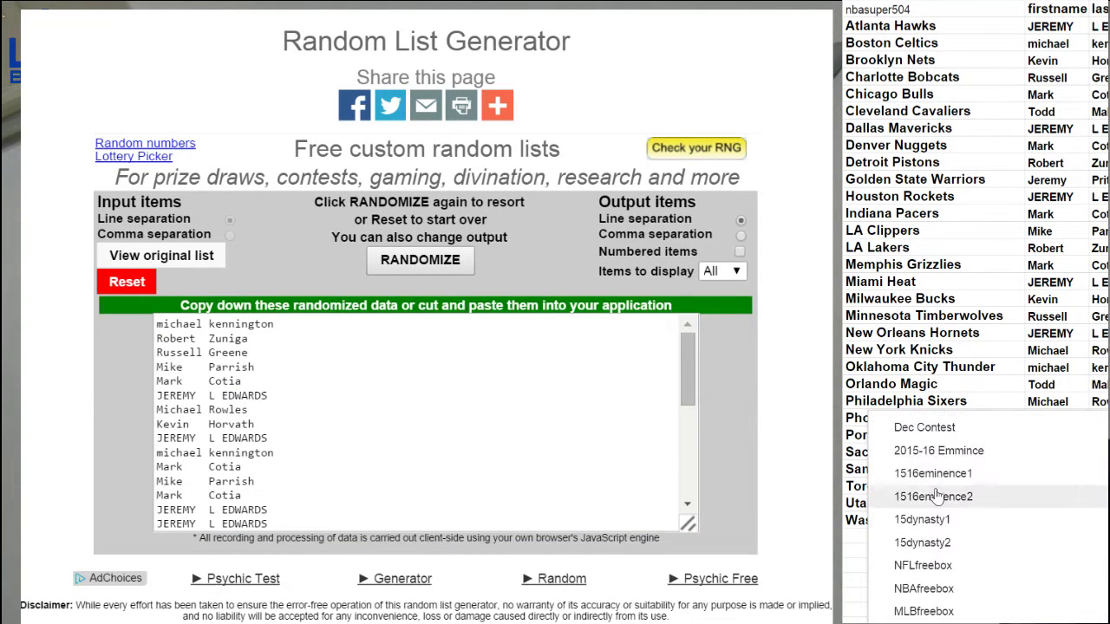
left_click(936, 423)
scroll(967, 439, "down", 5)
scroll(965, 444, "down", 5)
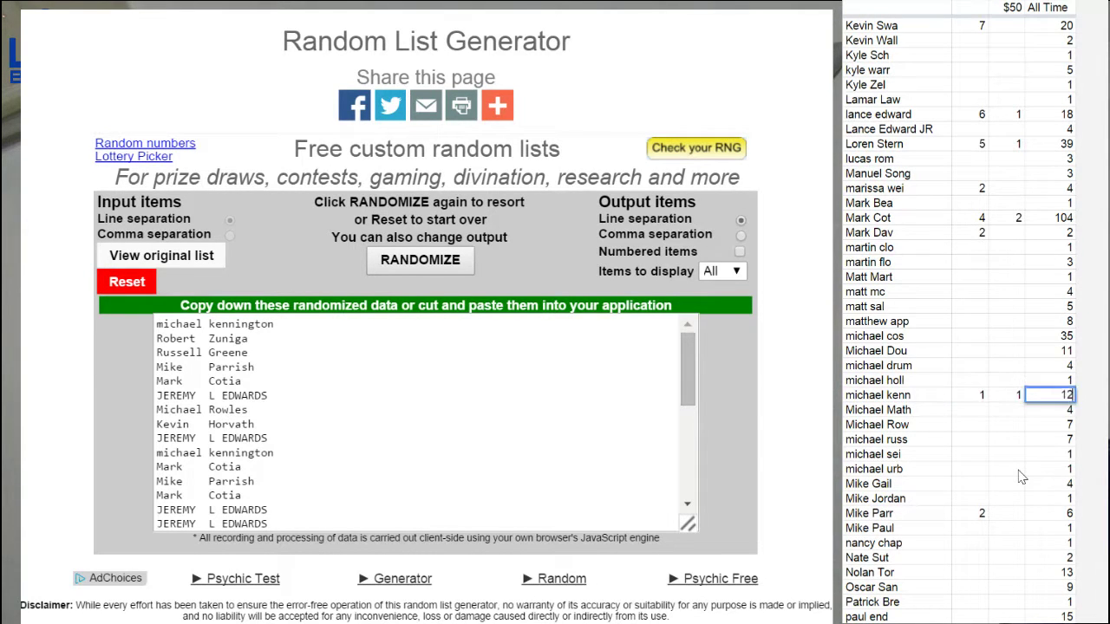
left_click(1075, 417)
scroll(951, 517, "down", 5)
scroll(951, 517, "down", 5)
scroll(951, 517, "down", 5)
scroll(951, 516, "down", 5)
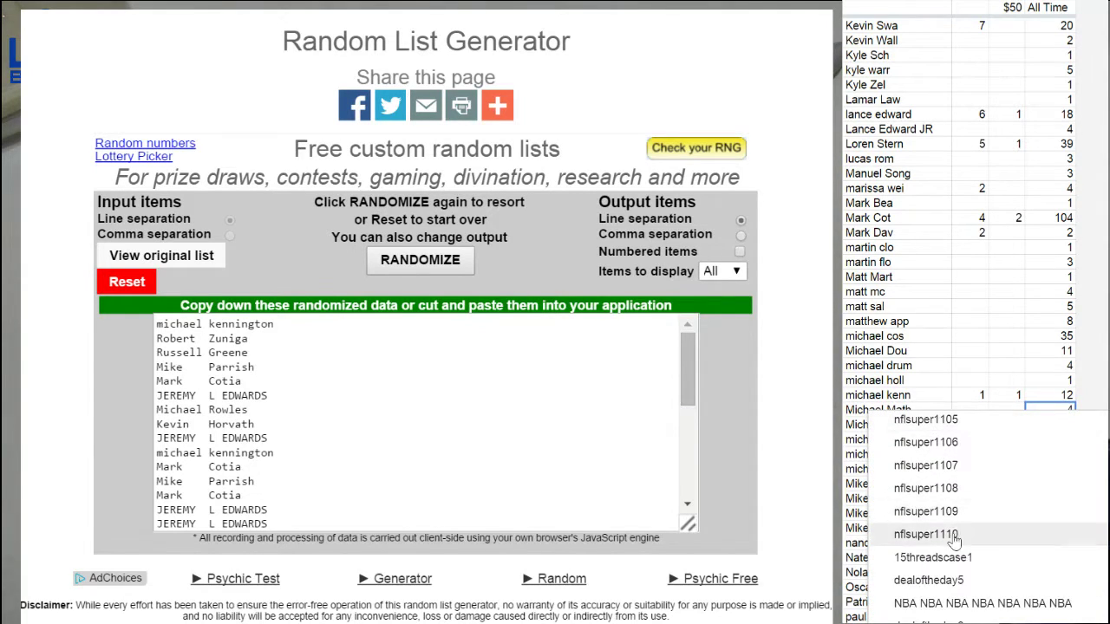
left_click(951, 607)
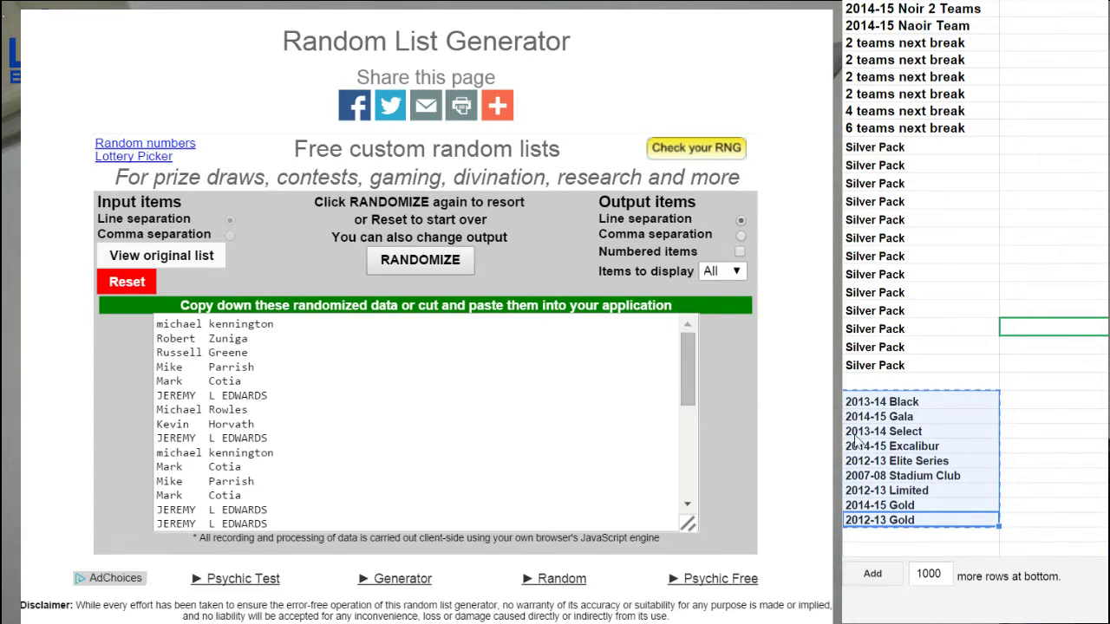
Step: Paste the nine copied box names into the reset generator and randomize them twice
left_click(128, 281)
left_click(420, 259)
left_click(347, 390)
key("ctrl+v")
left_click(420, 259)
left_click(426, 256)
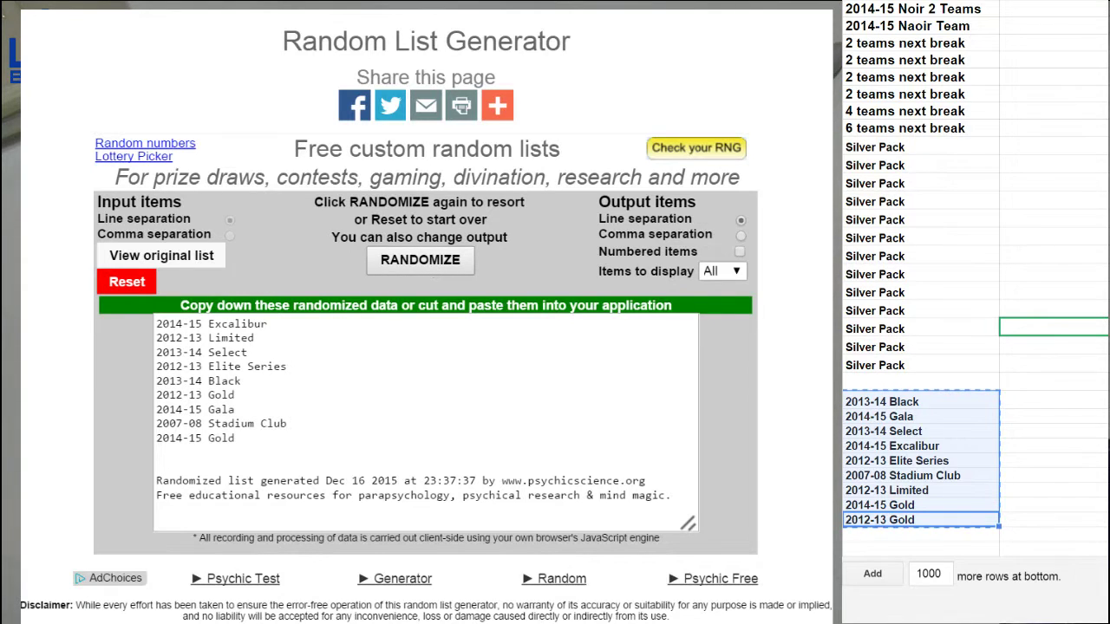
left_click(921, 402)
scroll(954, 520, "down", 3)
scroll(954, 520, "down", 3)
scroll(954, 564, "down", 3)
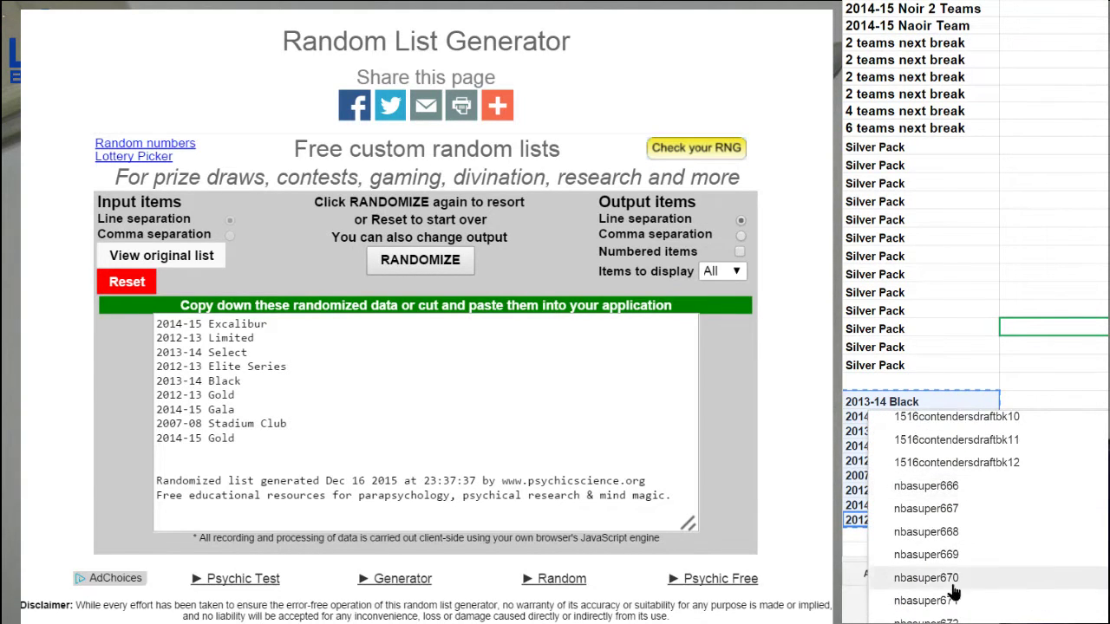
Step: Go to the NBA teams sheet to enter the new break's buyers
left_click(954, 592)
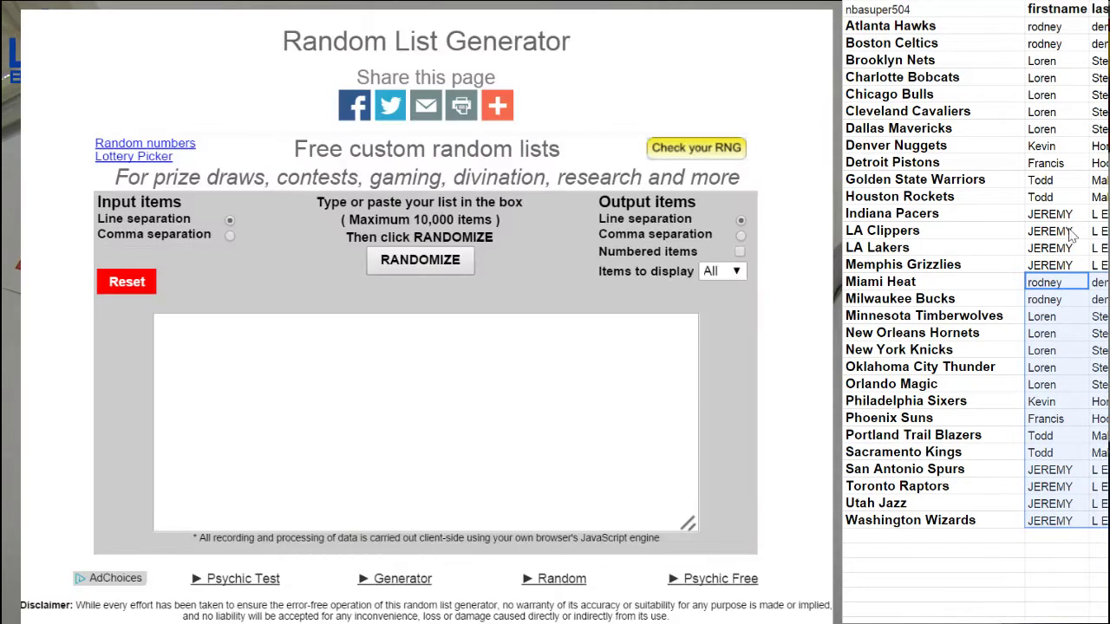
Step: Shuffle the buyer names in the generator and paste the shuffled list over the team name cells
left_click_drag(1097, 520, 1049, 26)
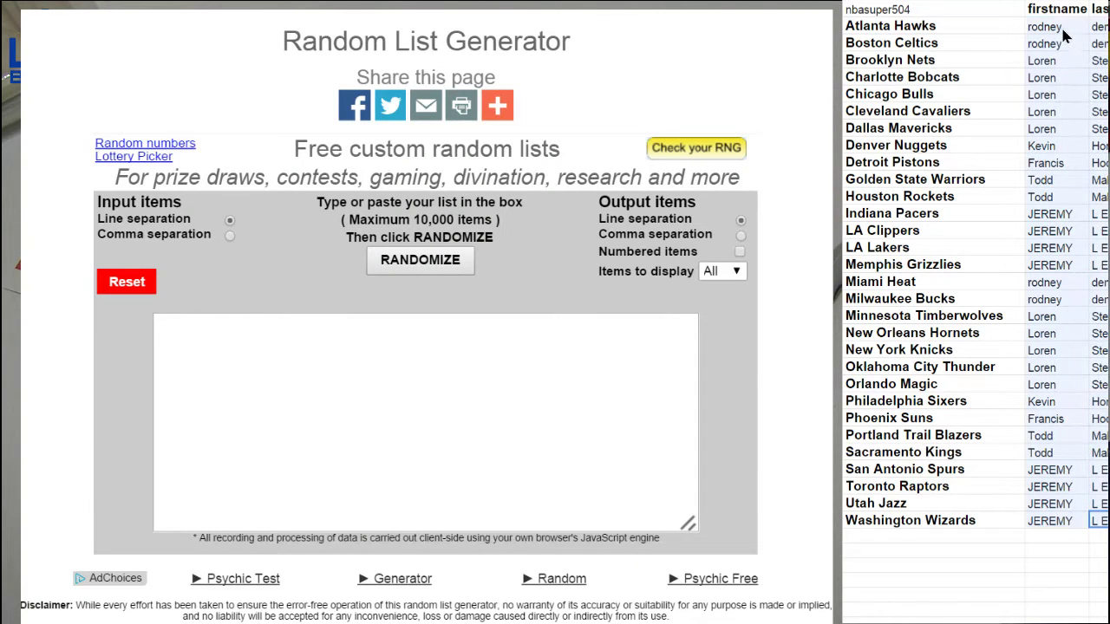
key("ctrl+c")
left_click(425, 417)
key("ctrl+v")
left_click(431, 261)
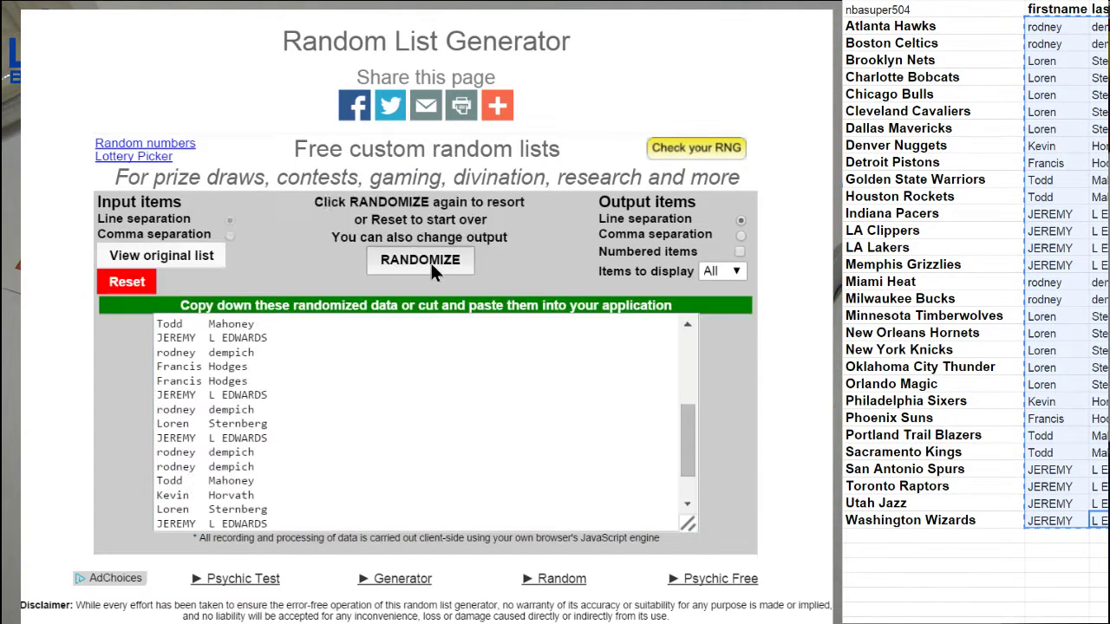
left_click(430, 261)
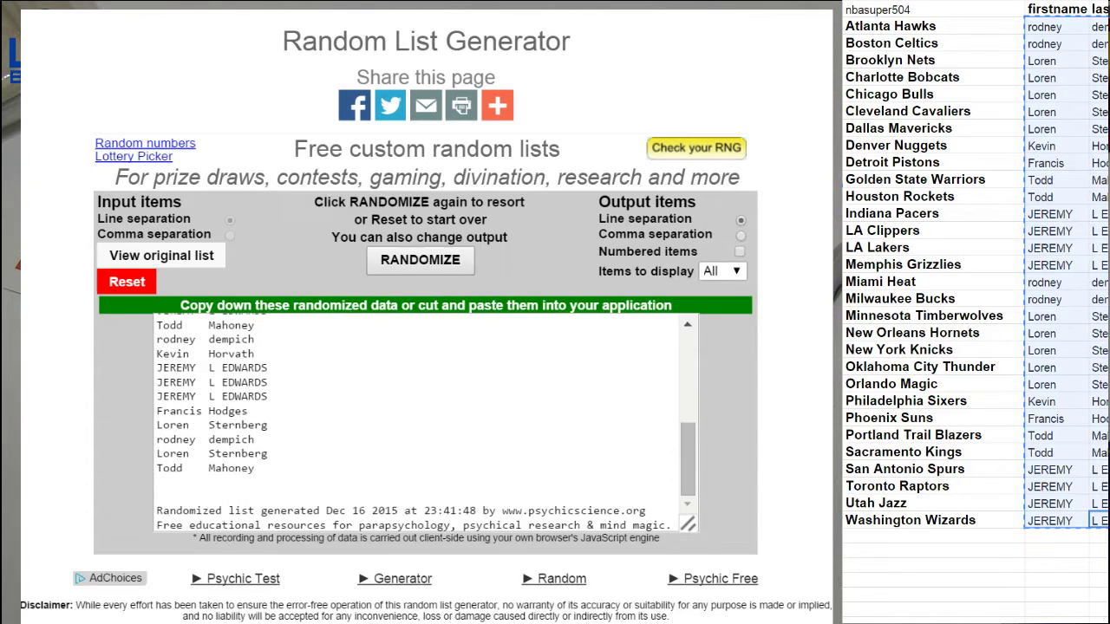
key("ctrl+a")
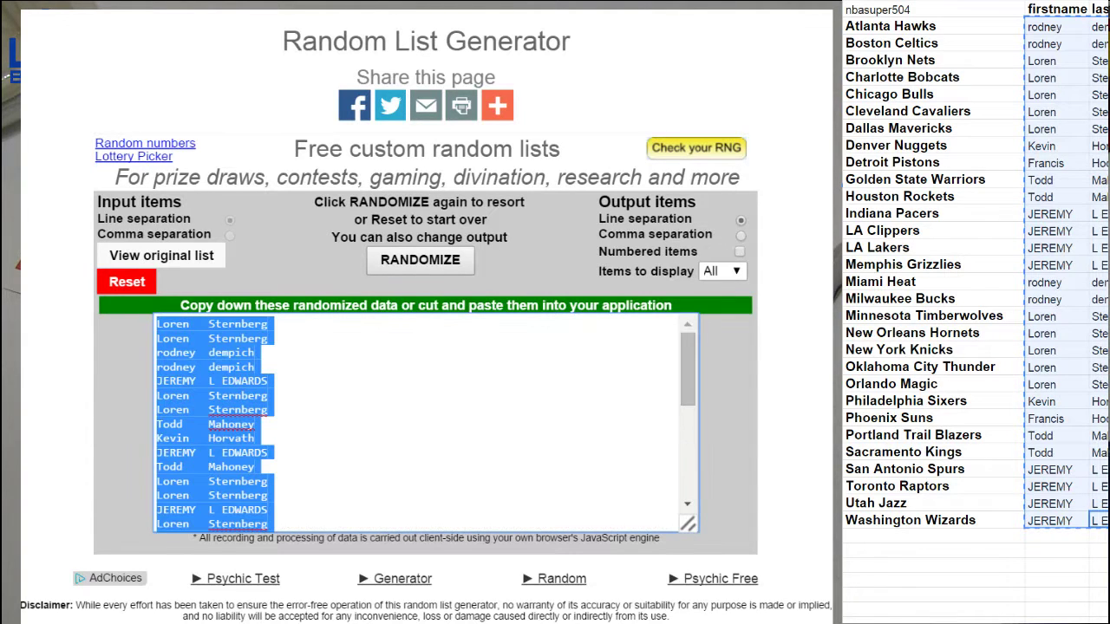
key("ctrl+c")
left_click_drag(1049, 563, 1068, 33)
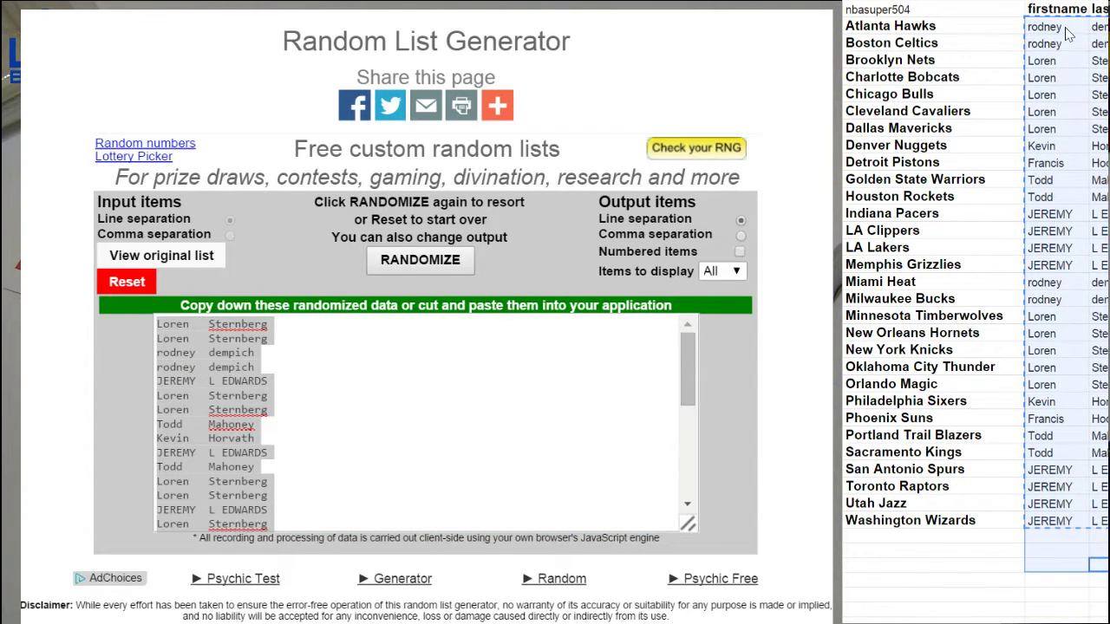
key("Delete")
key("ctrl+v")
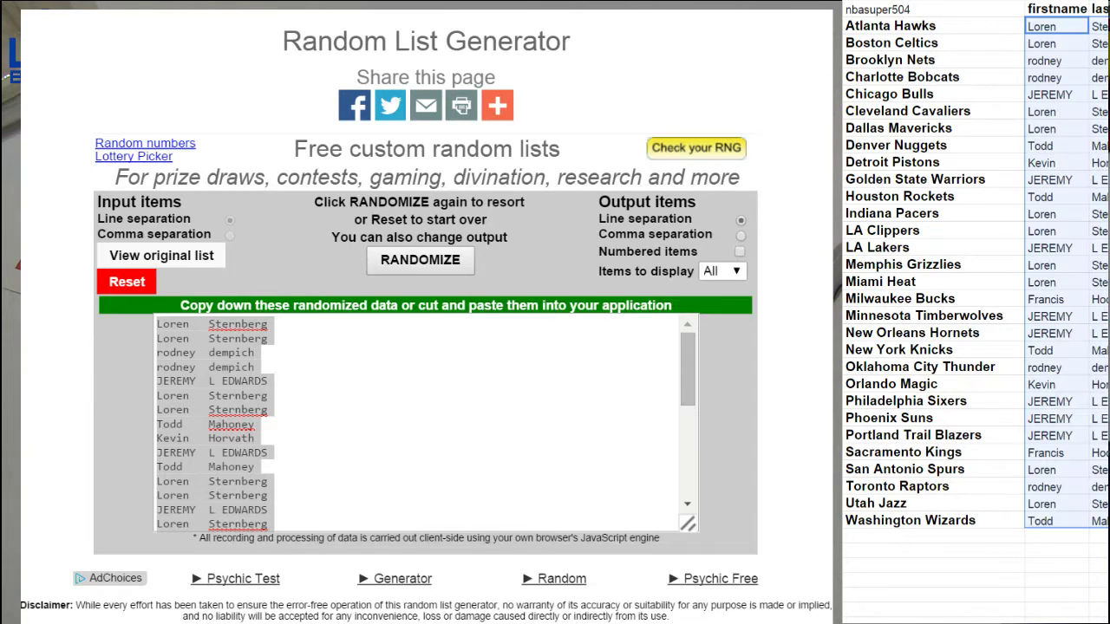
Step: Reset the generator, paste the name list in again and shuffle it three times
left_click(933, 572)
left_click(127, 281)
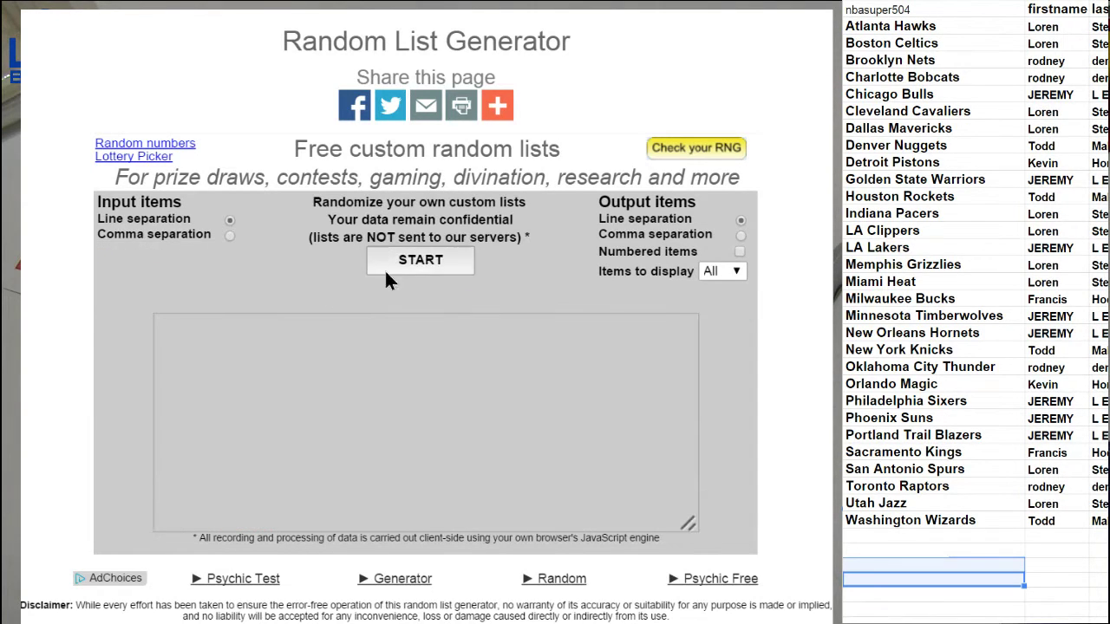
left_click(420, 260)
left_click(425, 416)
key("ctrl+v")
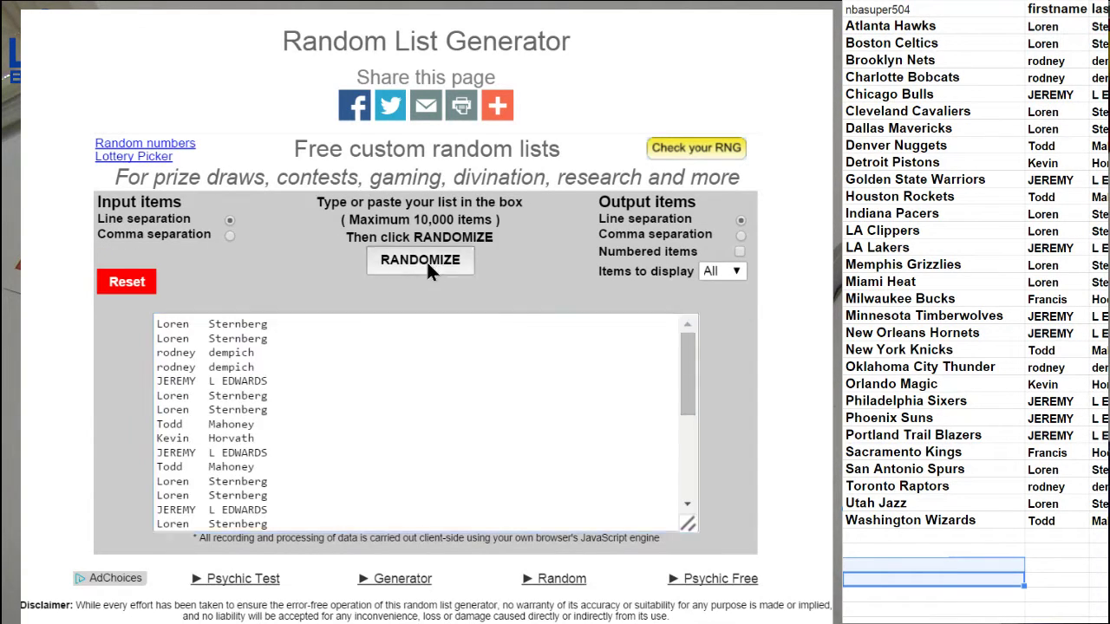
left_click(427, 260)
left_click(426, 260)
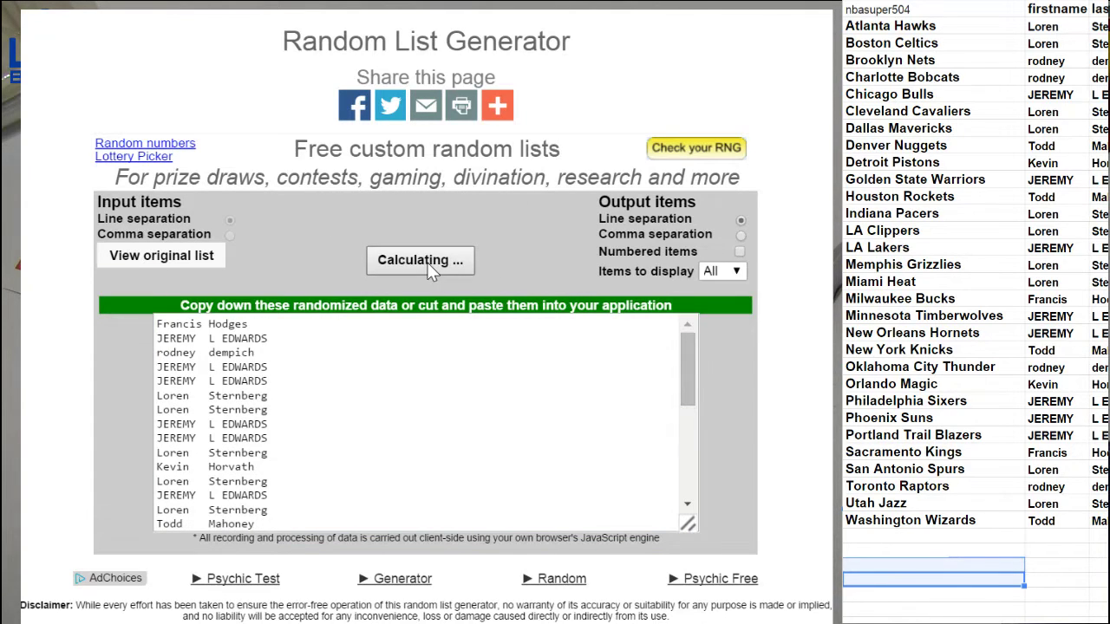
left_click(427, 262)
Step: On the buyer tally sheet, change the buyer's two counts to 6 and 2
left_click(909, 595)
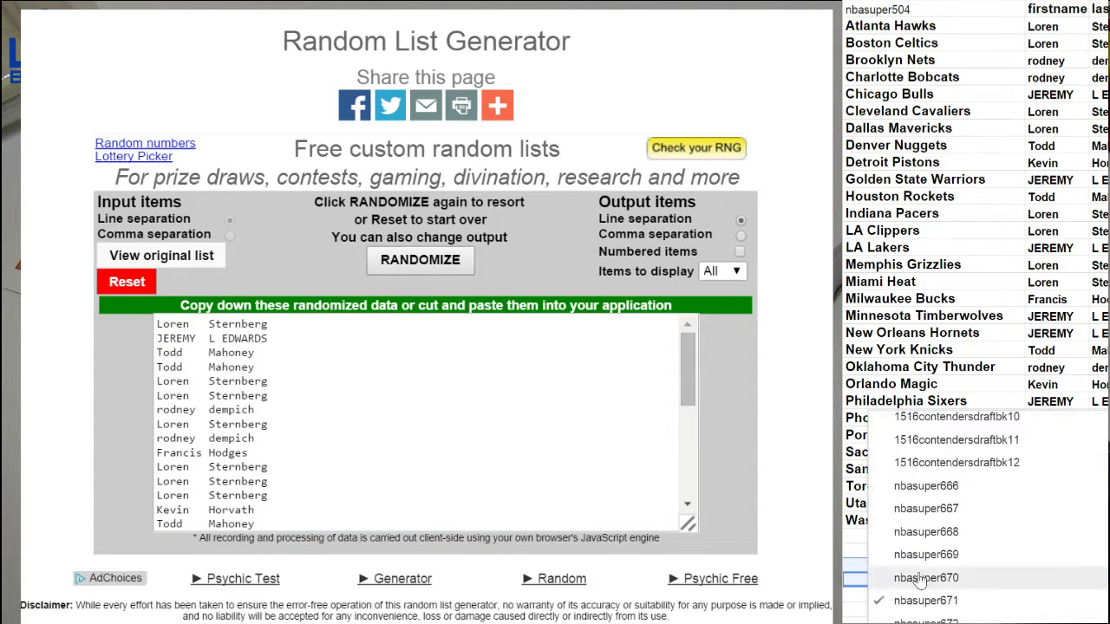
scroll(928, 520, "up", 3)
scroll(927, 486, "up", 3)
left_click(960, 442)
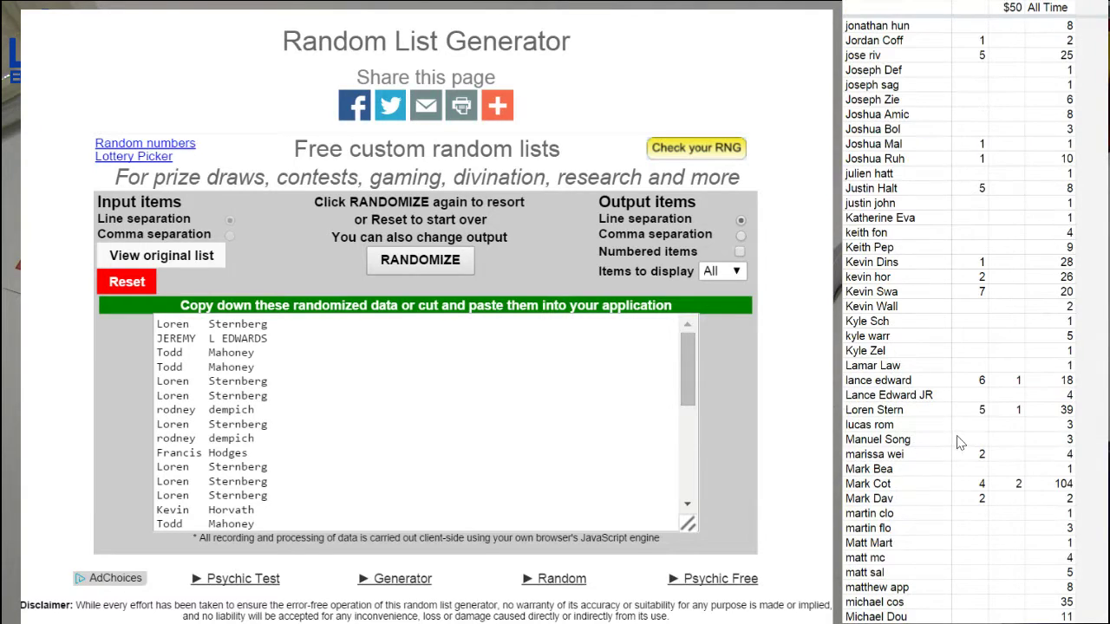
left_click(971, 409)
type("6")
key("Tab")
type("2")
key("Tab")
key("Down")
Step: Shuffle the next-break and Silver Pack list from the box sheet twice in the generator
left_click(867, 607)
scroll(911, 520, "down", 5)
scroll(911, 520, "down", 3)
left_click(954, 479)
left_click(919, 312)
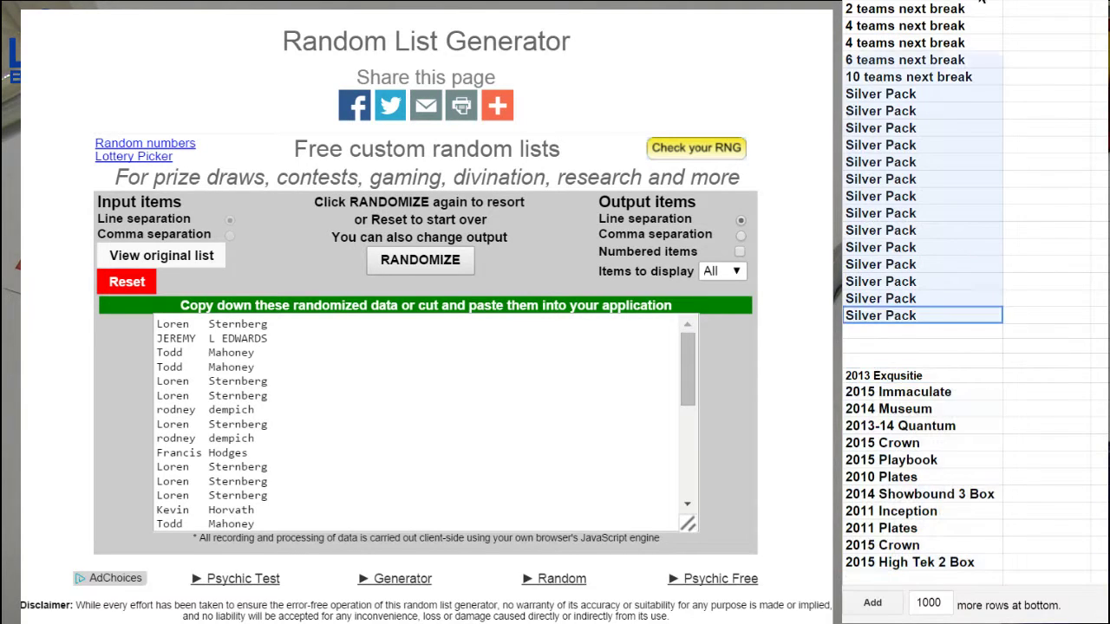
scroll(919, 173, "up", 2)
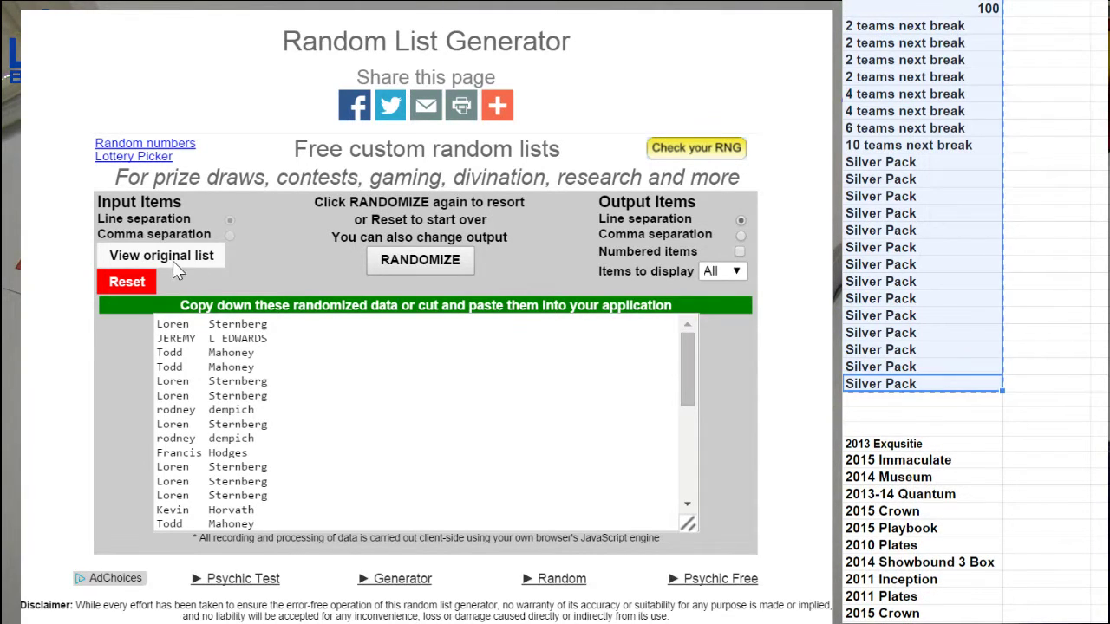
left_click(128, 282)
left_click(421, 260)
key("ctrl+v")
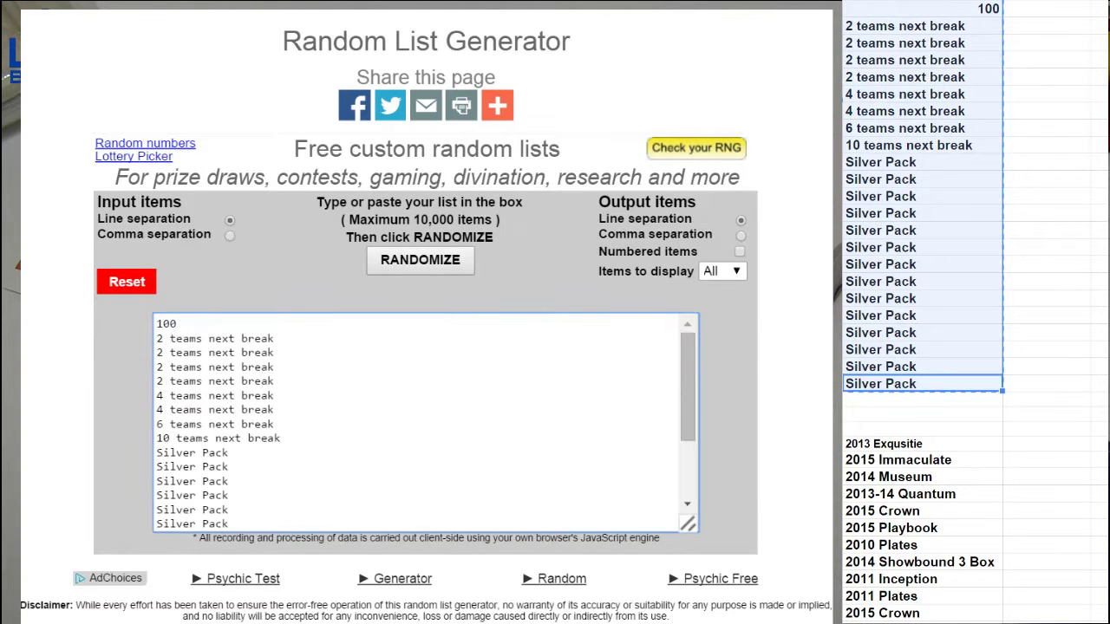
left_click(411, 257)
left_click(411, 257)
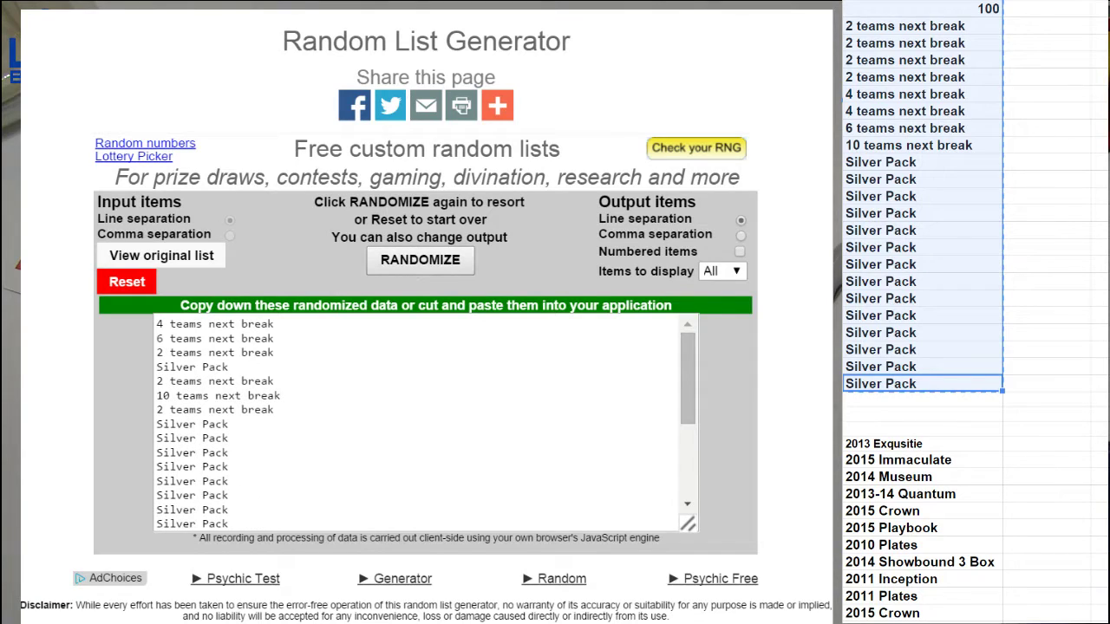
left_click(875, 617)
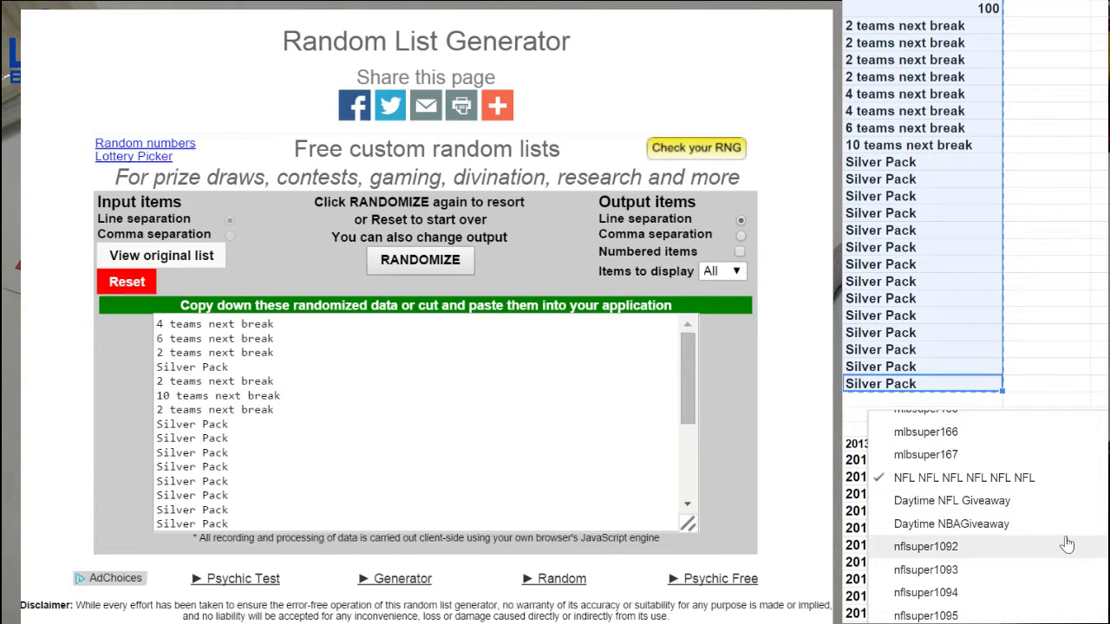
scroll(1040, 537, "down", 4)
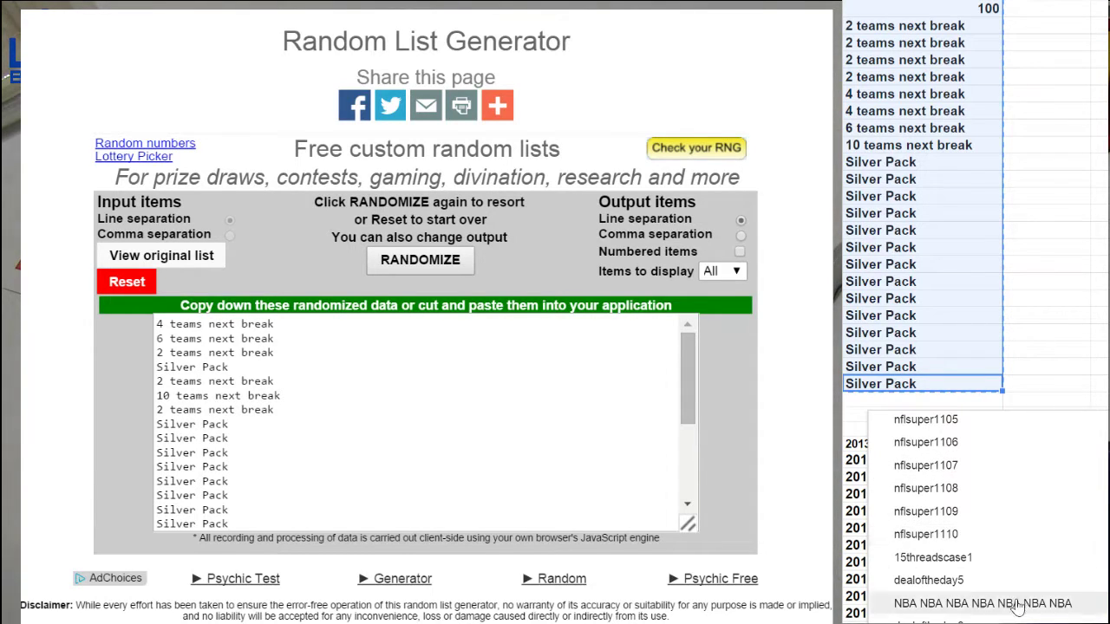
Step: Enter a buyer name below the NBA team list, then go to the box list sheet
left_click(1016, 607)
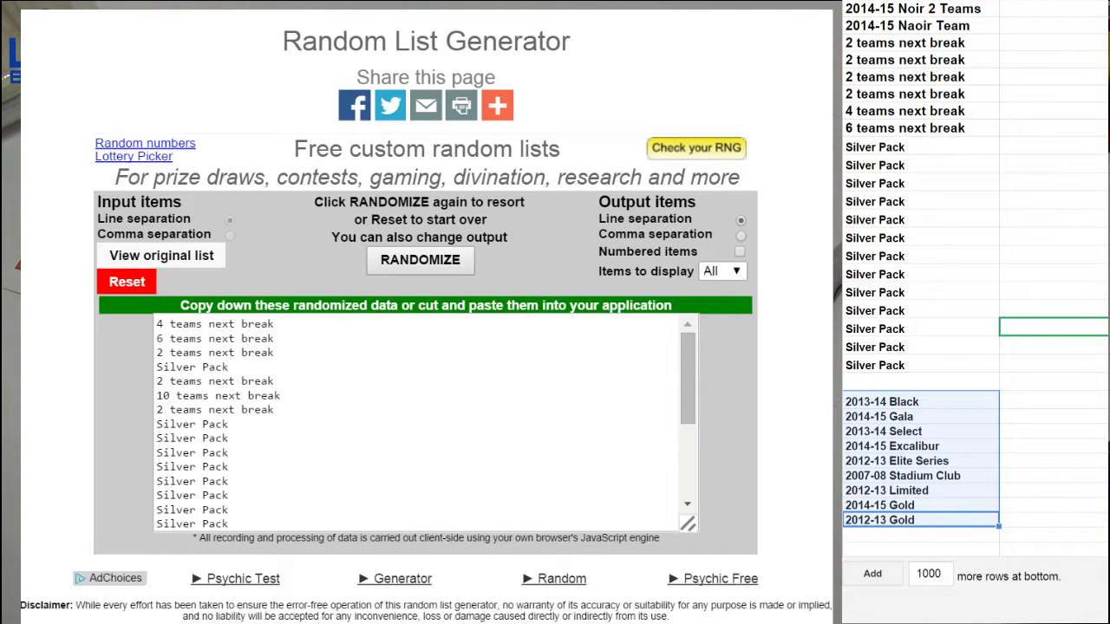
left_click(954, 607)
scroll(949, 564, "down", 5)
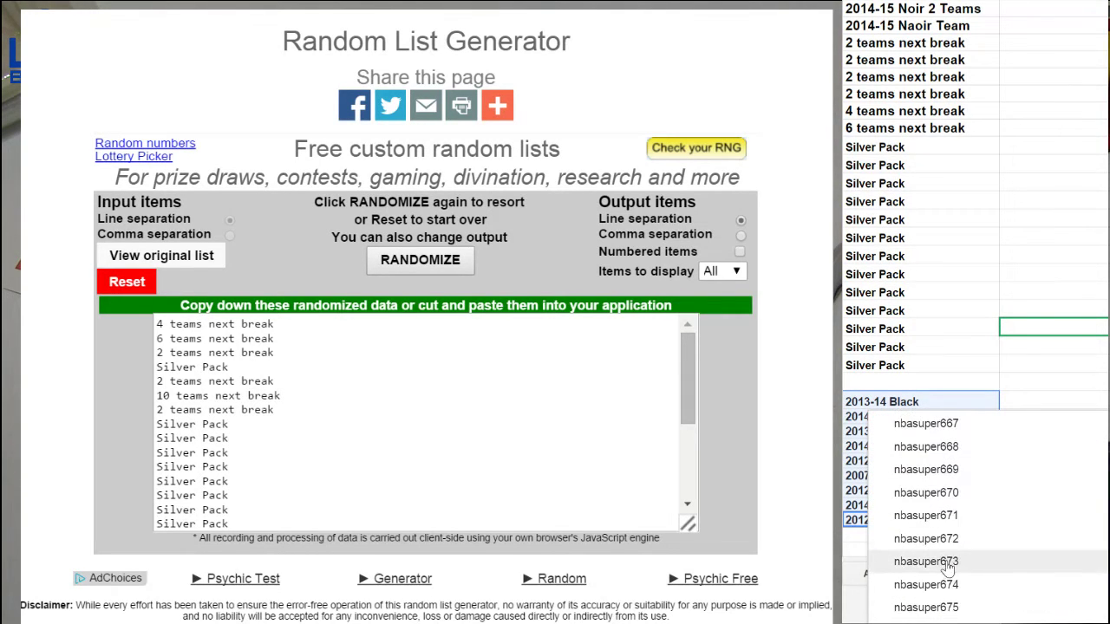
left_click(949, 564)
left_click(1039, 540)
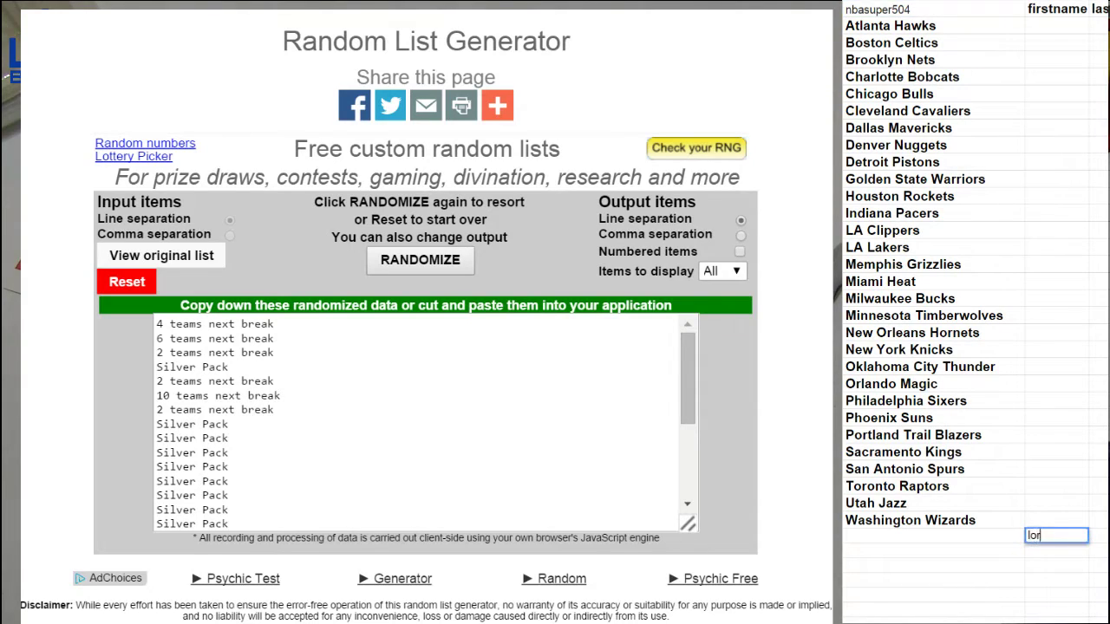
type("loren ster")
key("Return")
type("lo")
key("Return")
right_click(1032, 592)
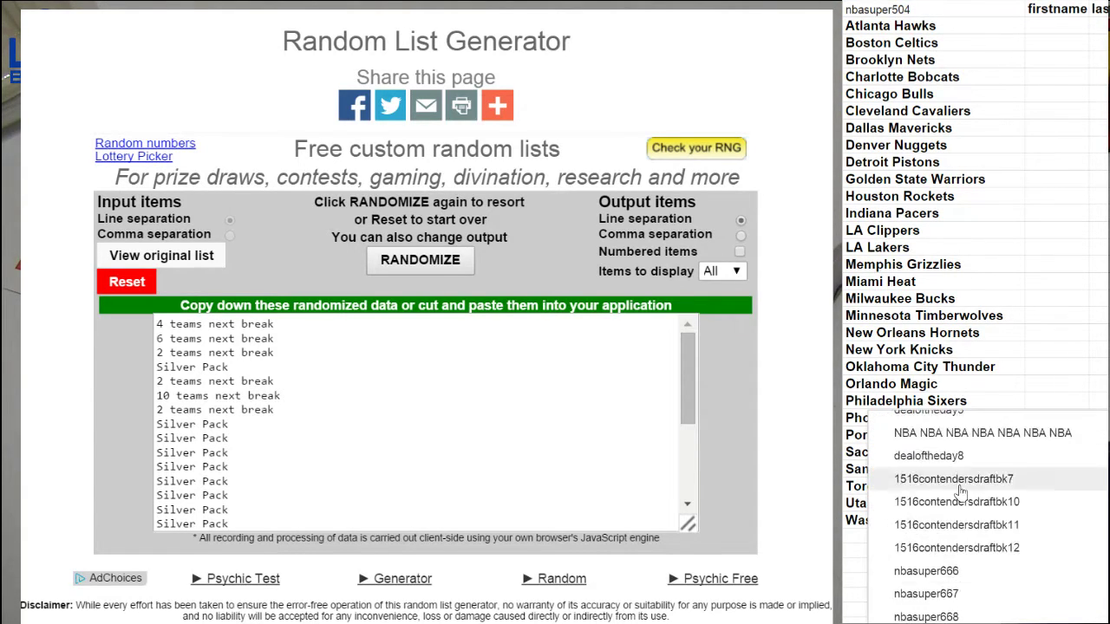
scroll(960, 511, "up", 3)
left_click(960, 518)
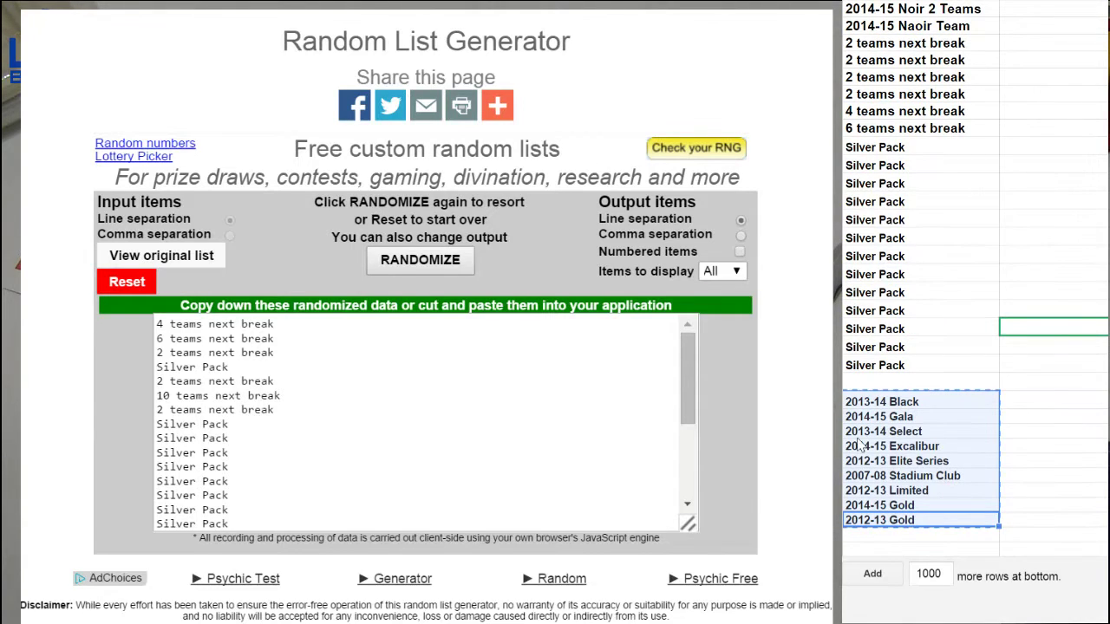
Step: Reset the generator, paste in the nine box names and shuffle them twice
left_click(126, 281)
left_click(399, 260)
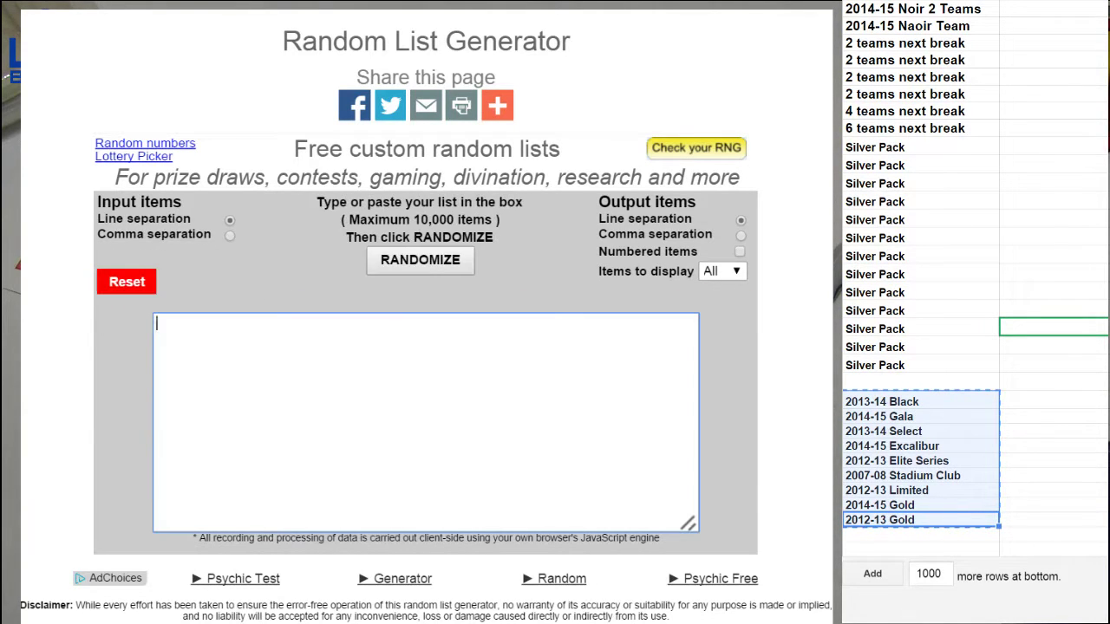
type("2013-14 Black 2014-15 Gala 2013-14 Select 2014-15 Excalibur 2012-13 Elite Series 2007-08 Stadium Club 2012-13 Limited 2014-15 Gold 2012-13 Gold")
left_click(420, 260)
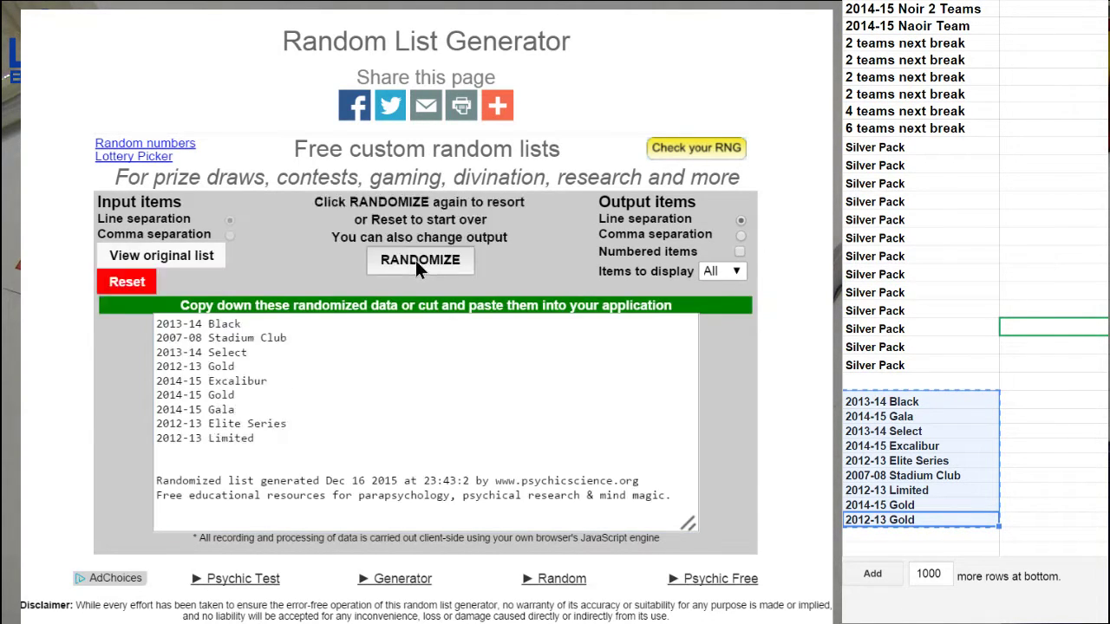
left_click(415, 261)
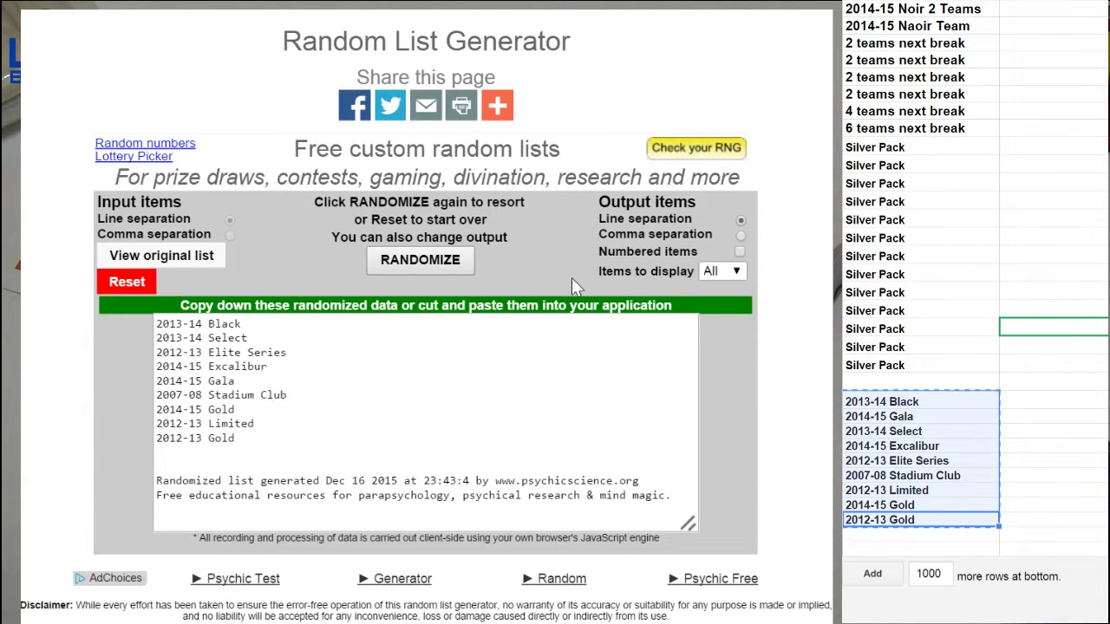
type("n")
scroll(943, 521, "down", 5)
scroll(943, 521, "down", 5)
scroll(943, 521, "down", 3)
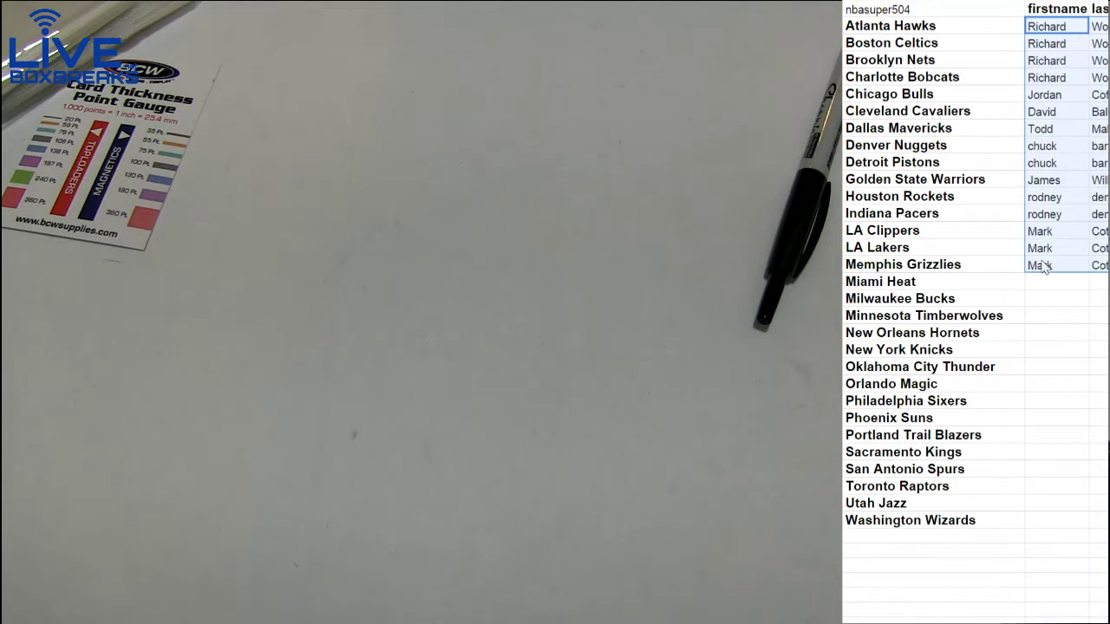
Step: Fill in buyer names for Miami Heat through Washington Wizards
left_click(1045, 281)
key("ctrl+v")
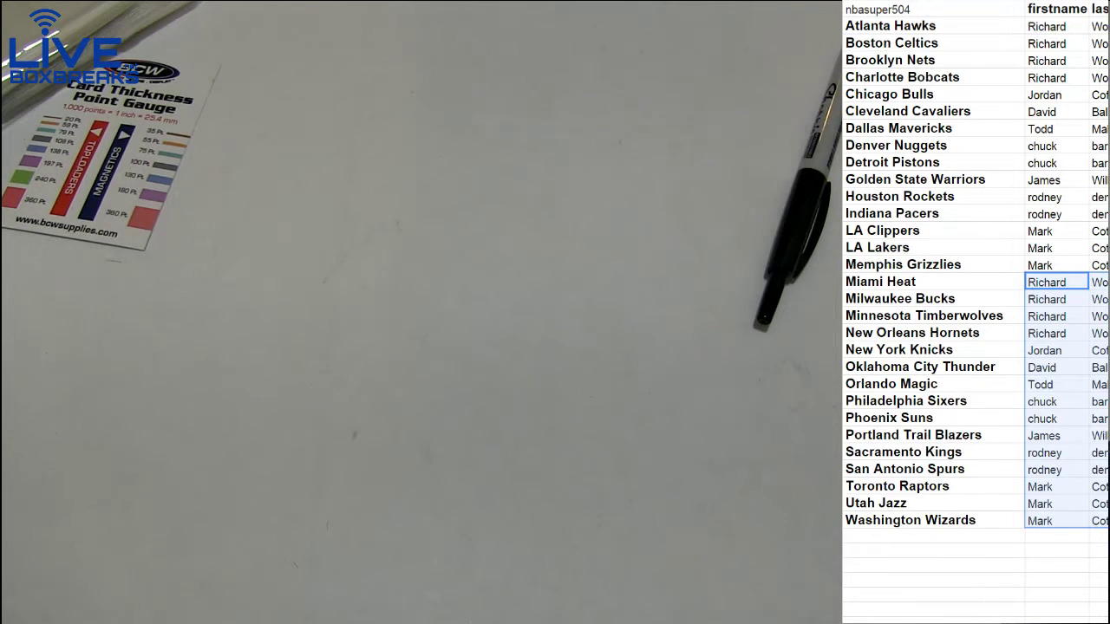
key("alt+Tab")
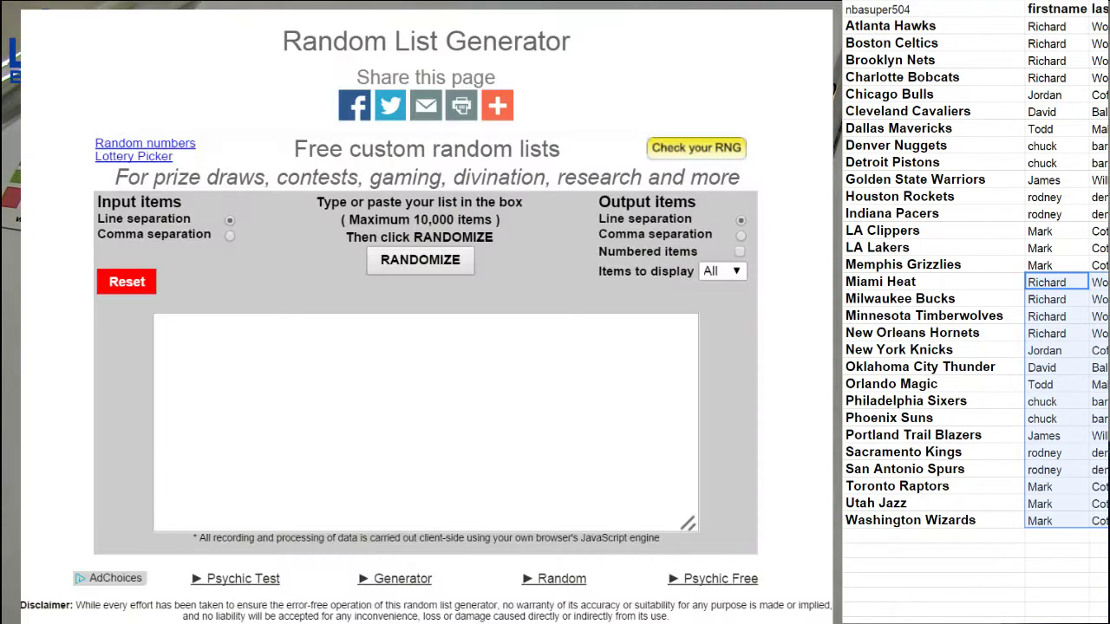
Step: Shuffle all thirty buyer names and paste them back starting at Atlanta Hawks
left_click(1098, 520)
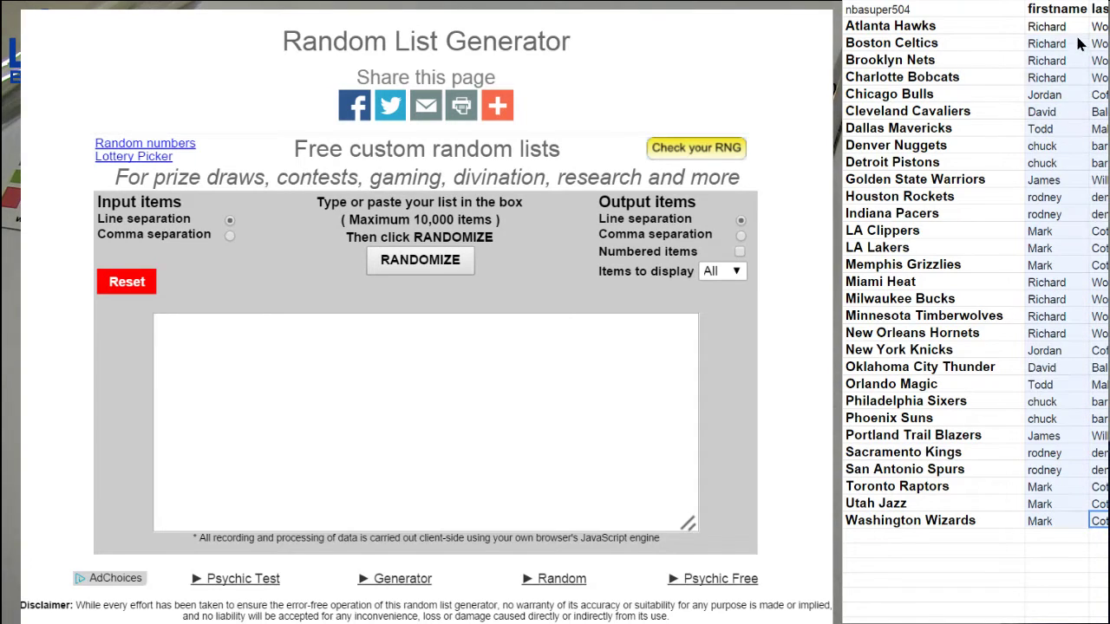
left_click_drag(1075, 136, 1078, 33)
key("ctrl+c")
left_click(425, 416)
key("ctrl+v")
left_click(417, 258)
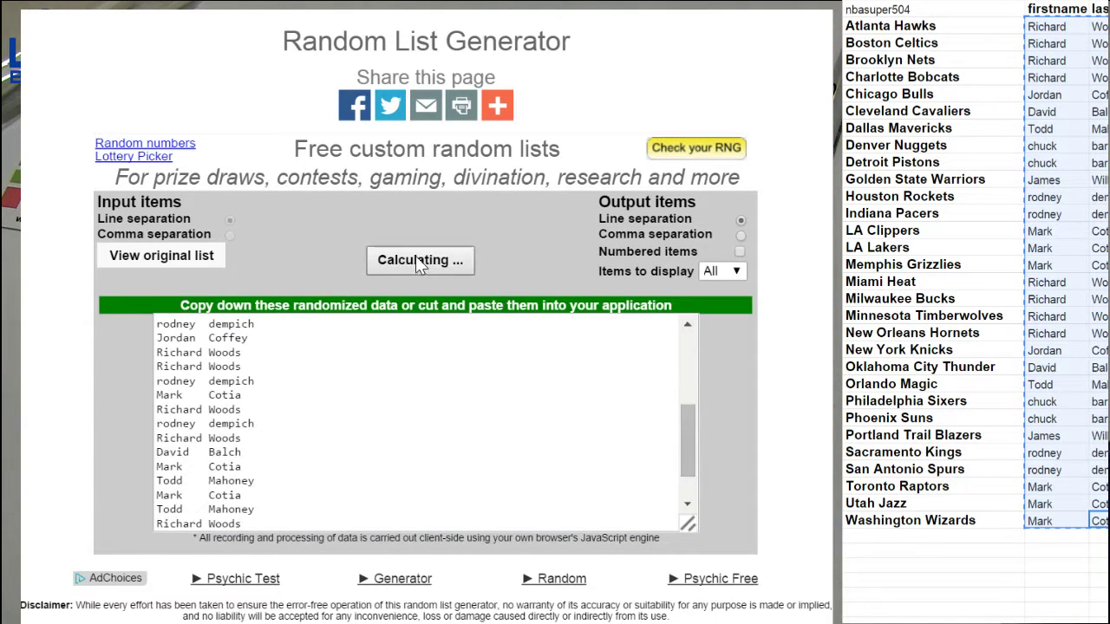
key("ctrl+a")
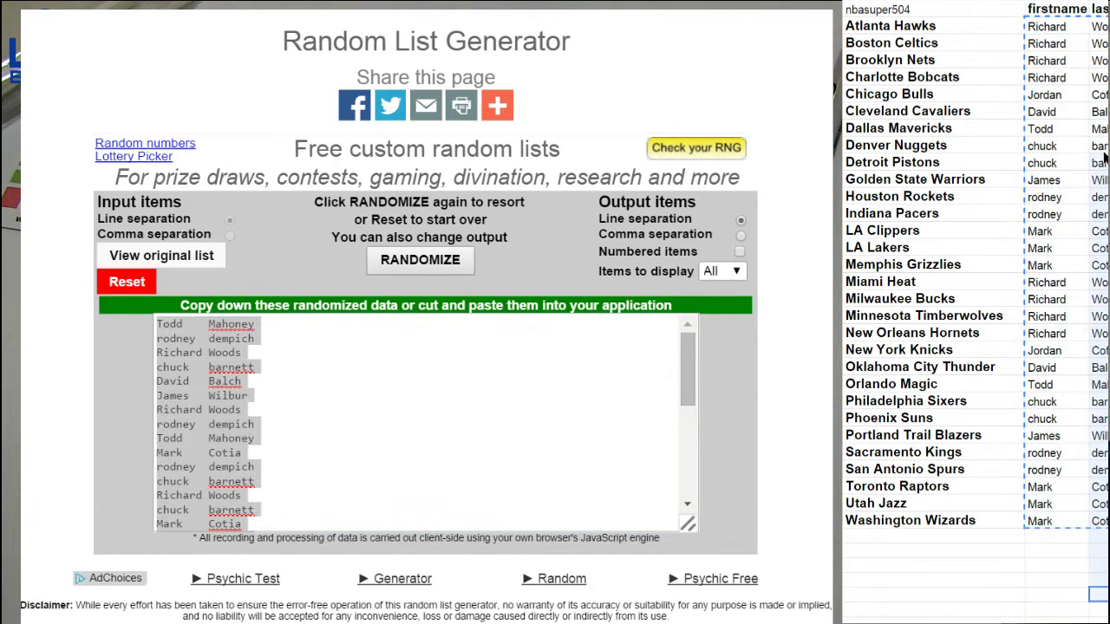
left_click(1060, 33)
key("ctrl+v")
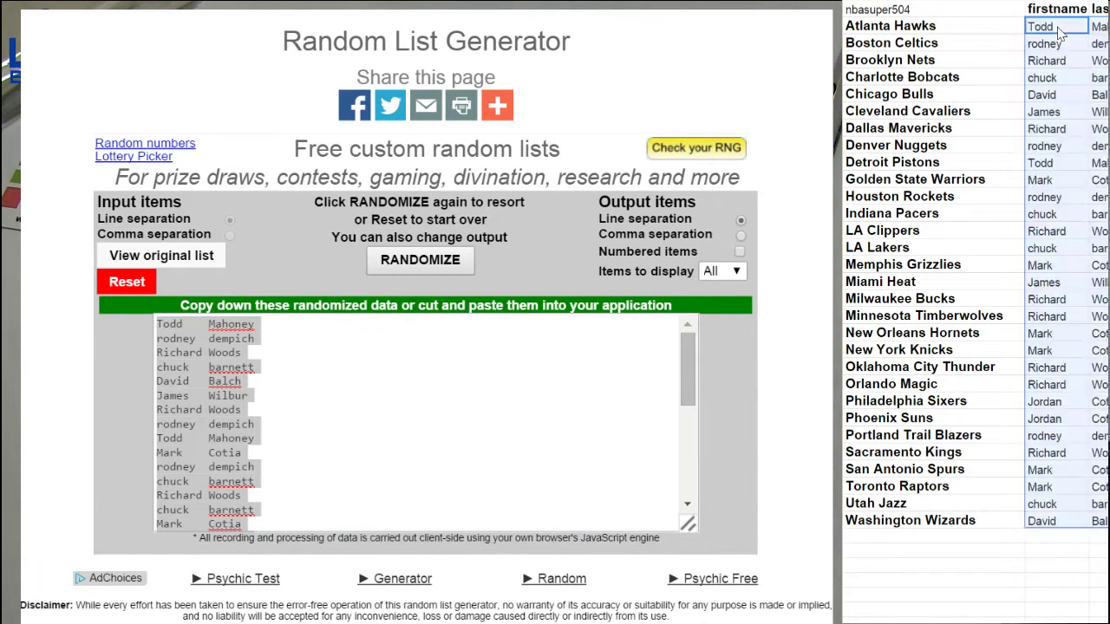
Step: Reset the generator and shuffle the name list twice more
left_click(1049, 565)
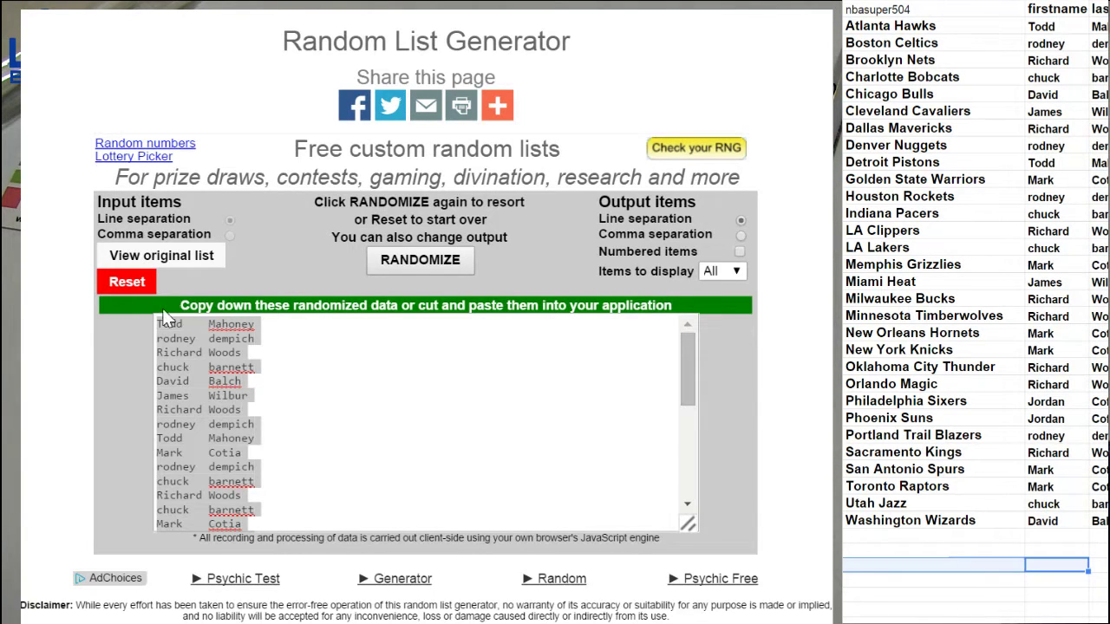
left_click(130, 282)
left_click(407, 260)
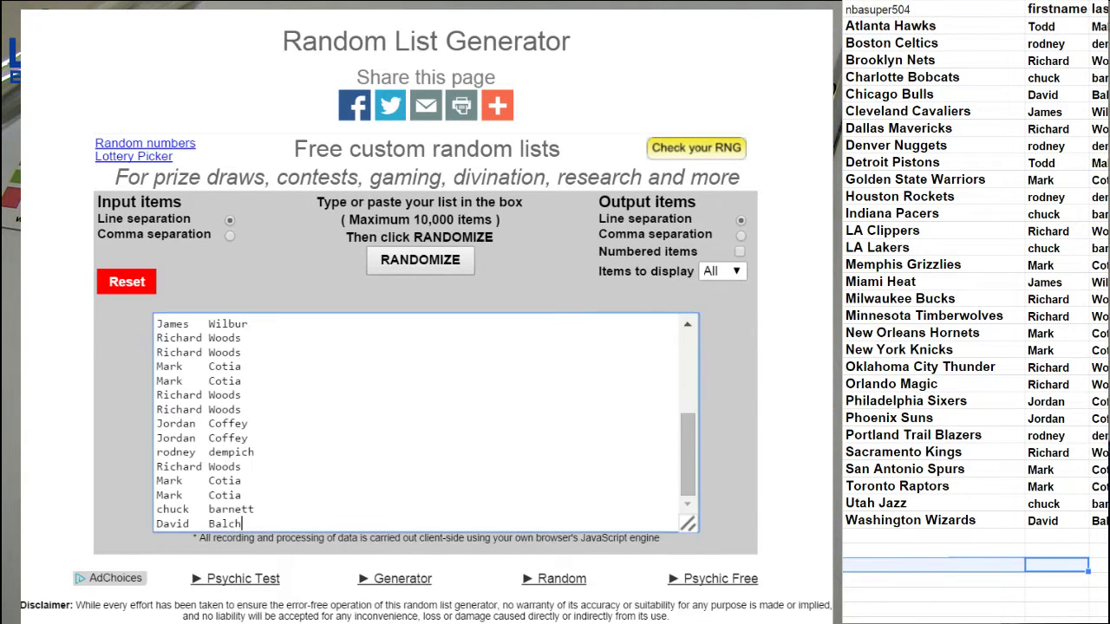
left_click(421, 260)
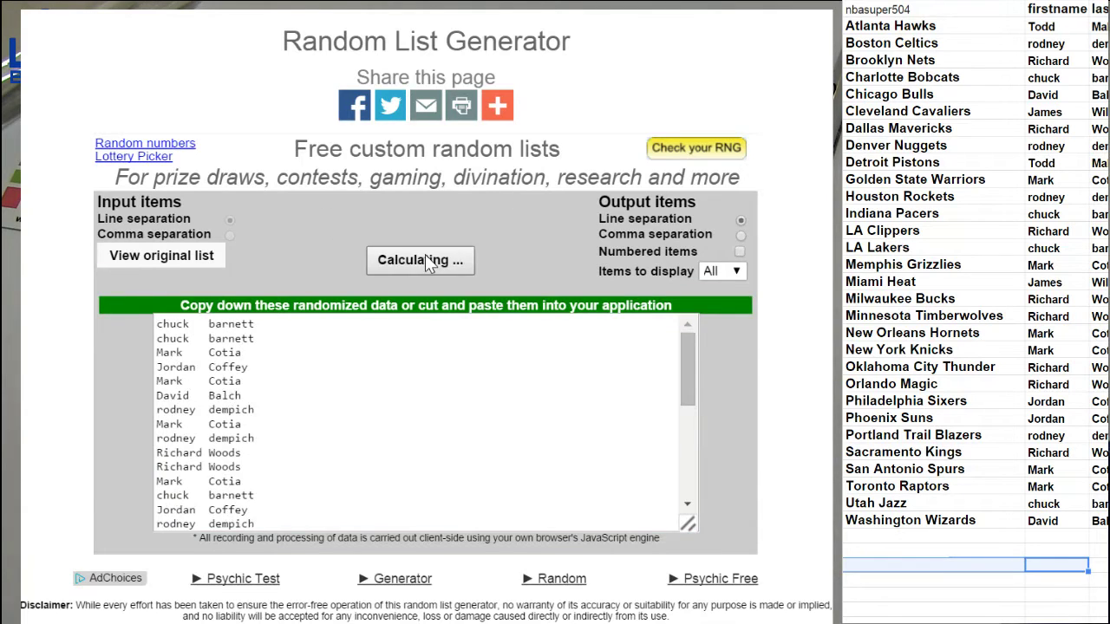
left_click(425, 254)
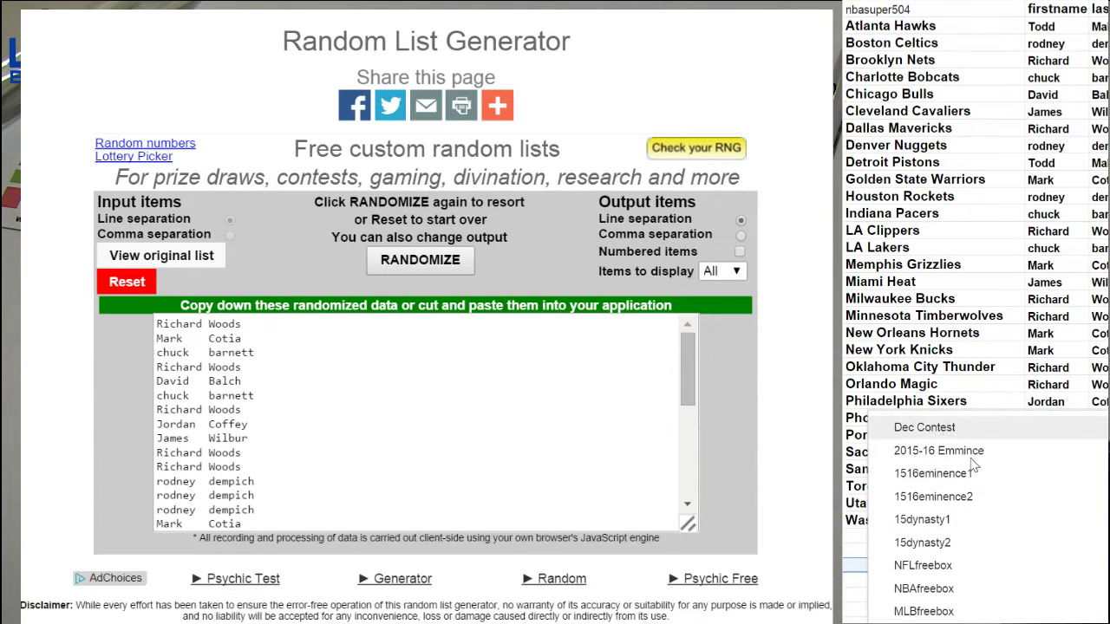
left_click(919, 533)
scroll(973, 466, "down", 10)
scroll(973, 466, "down", 5)
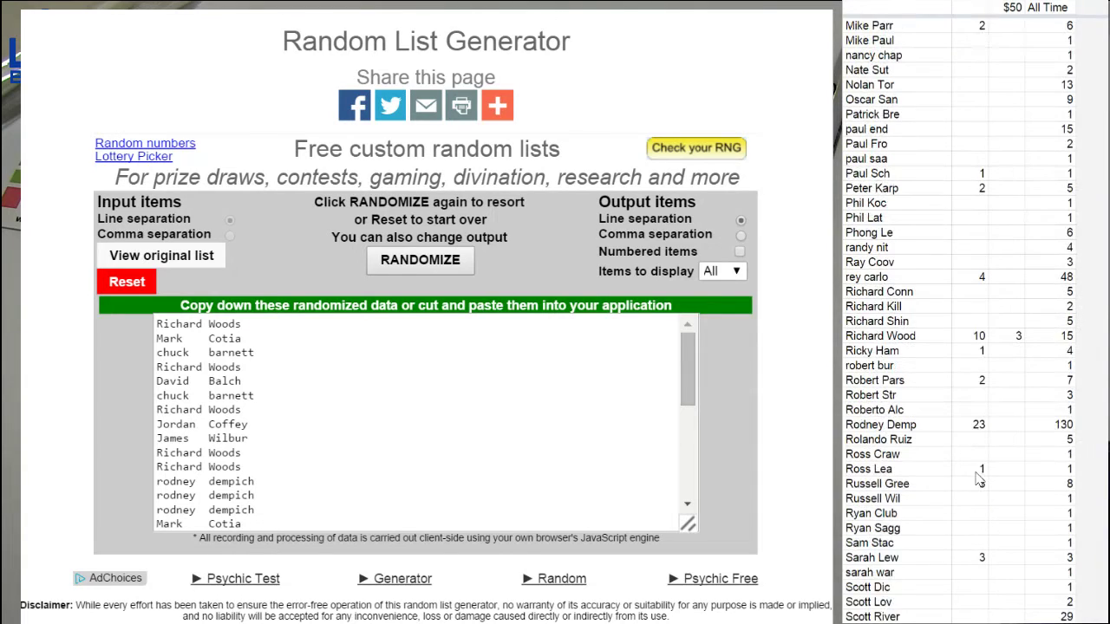
left_click(980, 338)
type("11")
key("Tab")
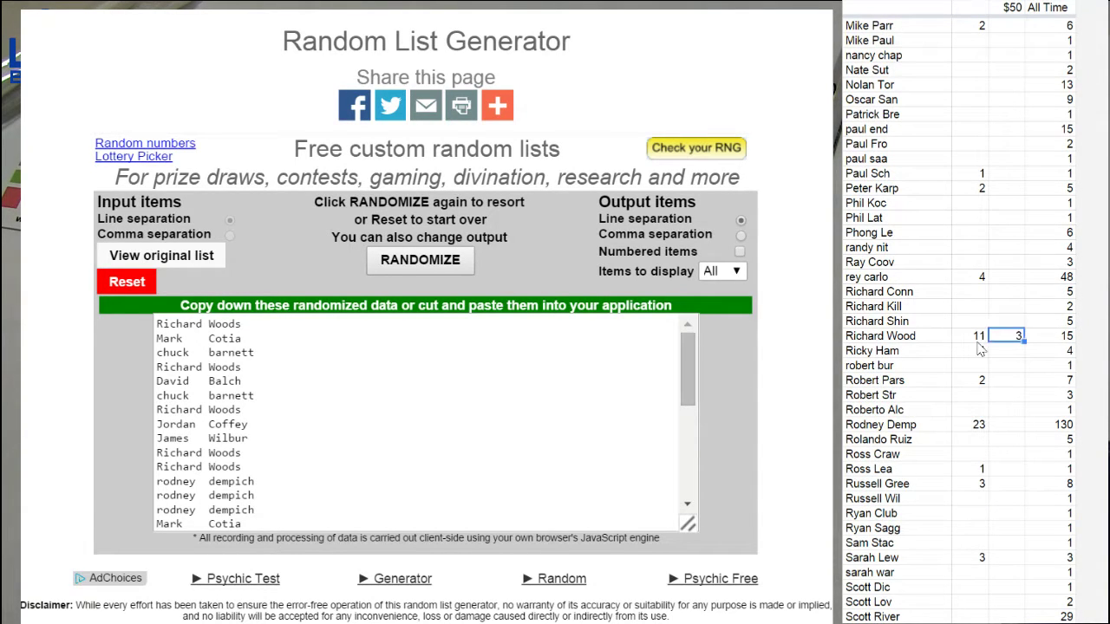
type("4")
key("Tab")
type("16")
key("Return")
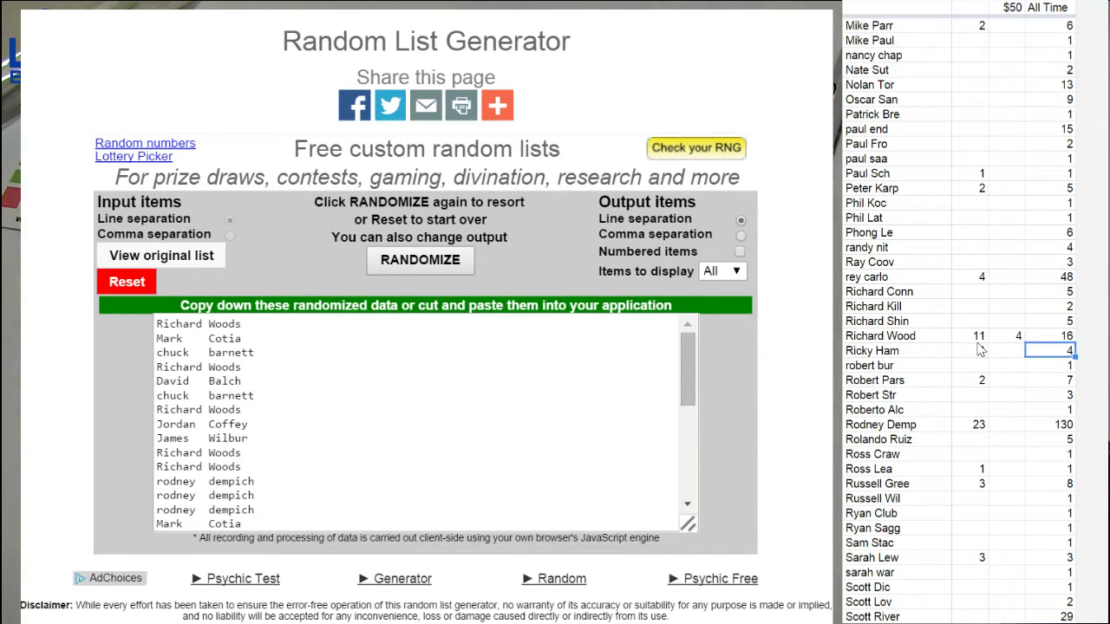
left_click(908, 607)
scroll(997, 503, "down", 5)
scroll(1002, 505, "down", 3)
scroll(1001, 505, "down", 5)
scroll(1002, 505, "down", 3)
Step: Reset the generator and shuffle the nine-box list three times
left_click(971, 512)
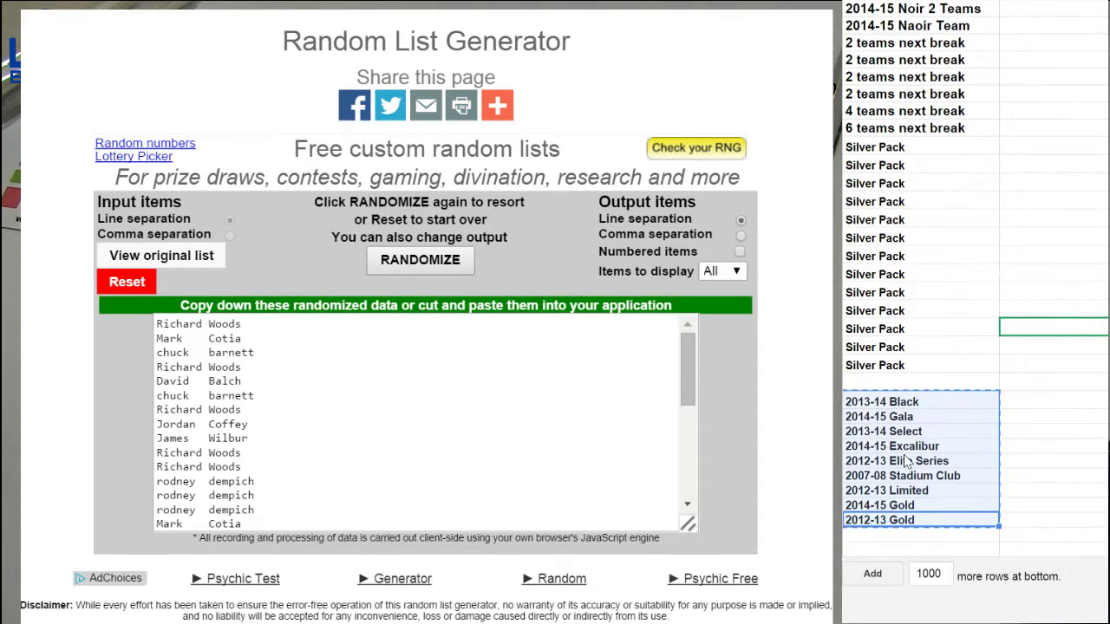
left_click(127, 281)
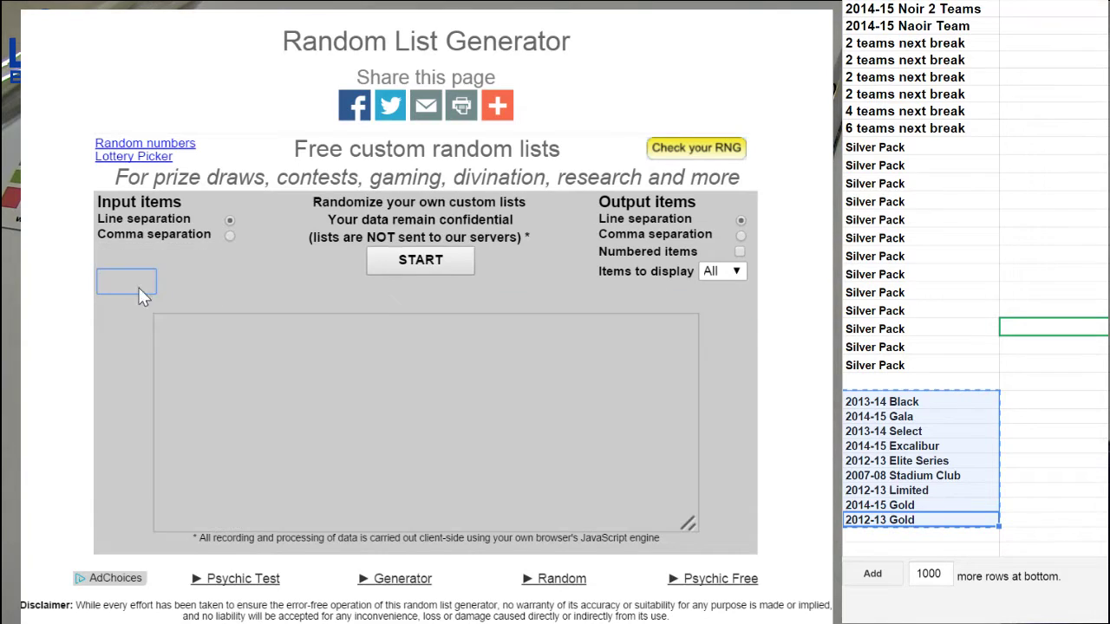
left_click(411, 264)
left_click(420, 261)
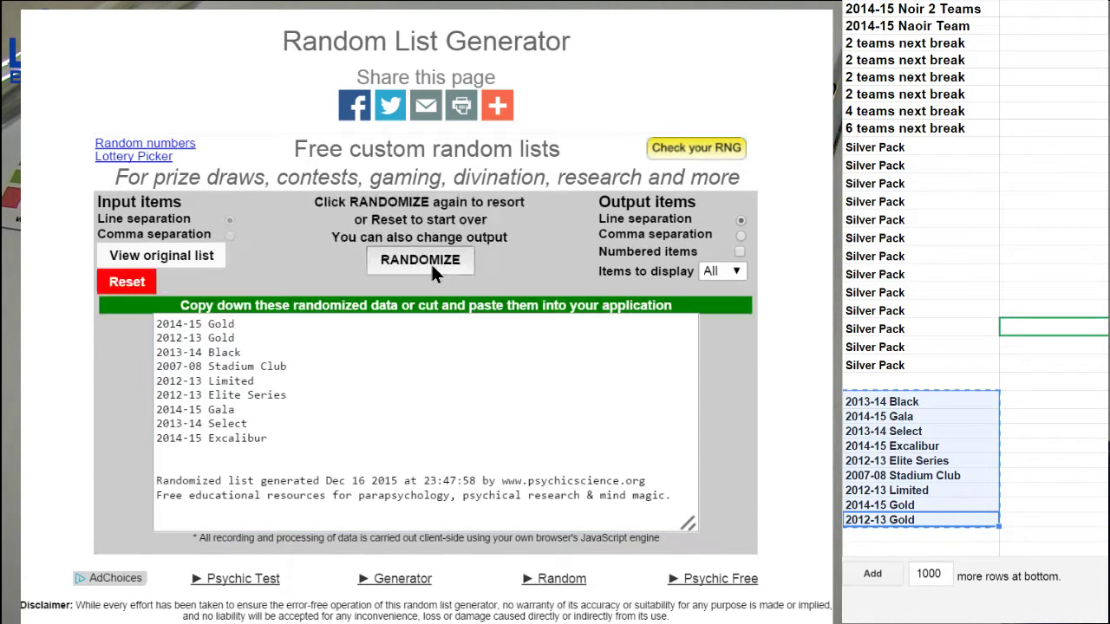
left_click(430, 262)
left_click(430, 262)
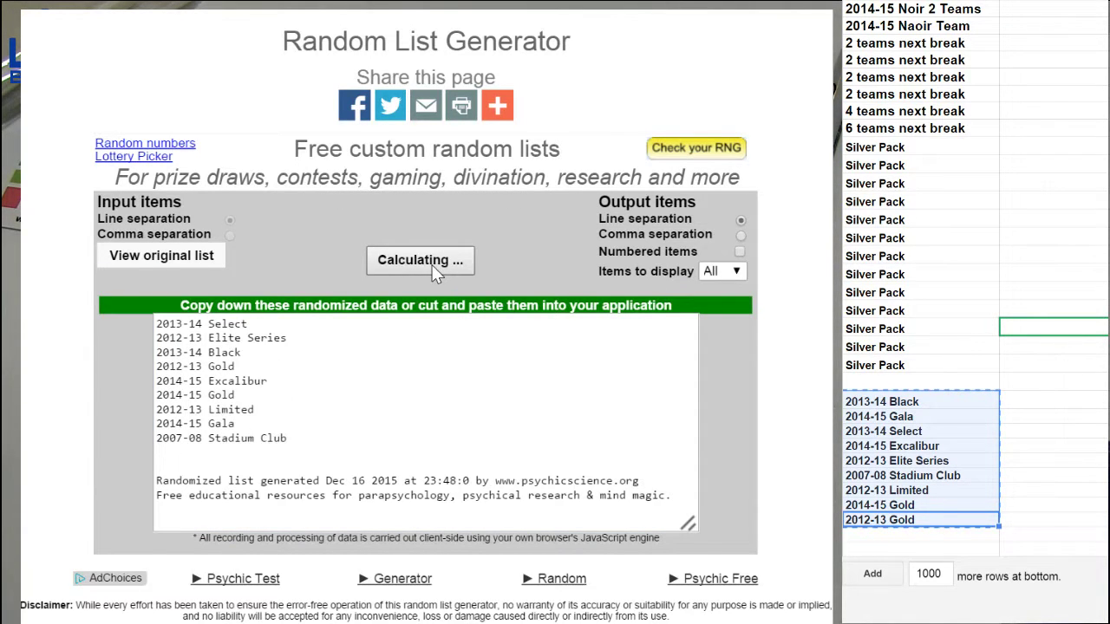
Step: Overwrite 2014-15 Excalibur with 2012-13 Metal and return to the nbasuper sheet
left_click(915, 492)
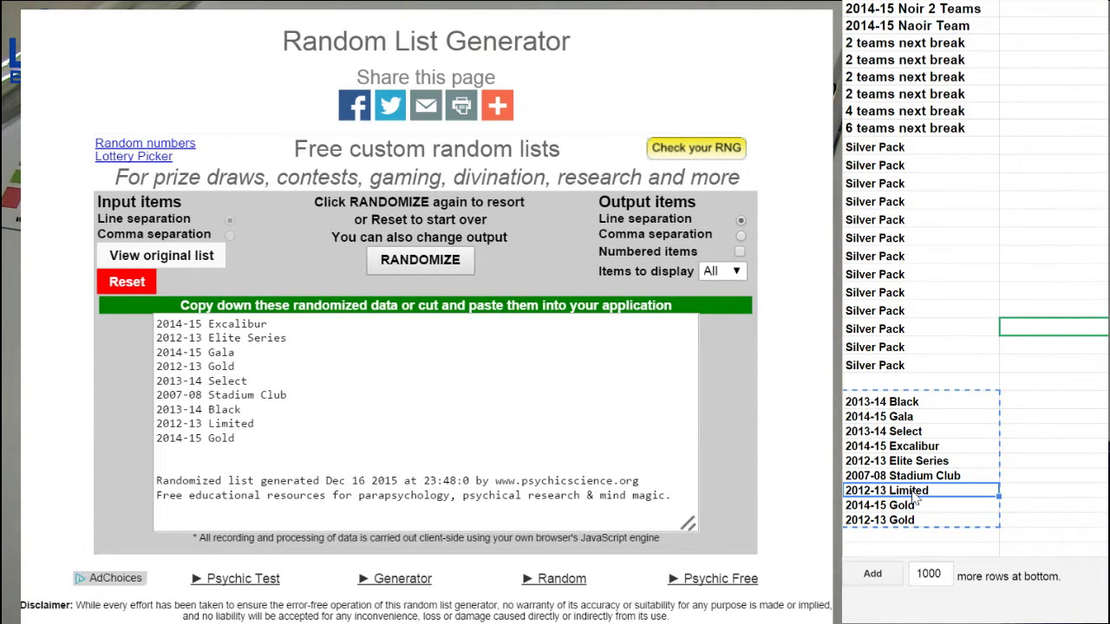
left_click(906, 448)
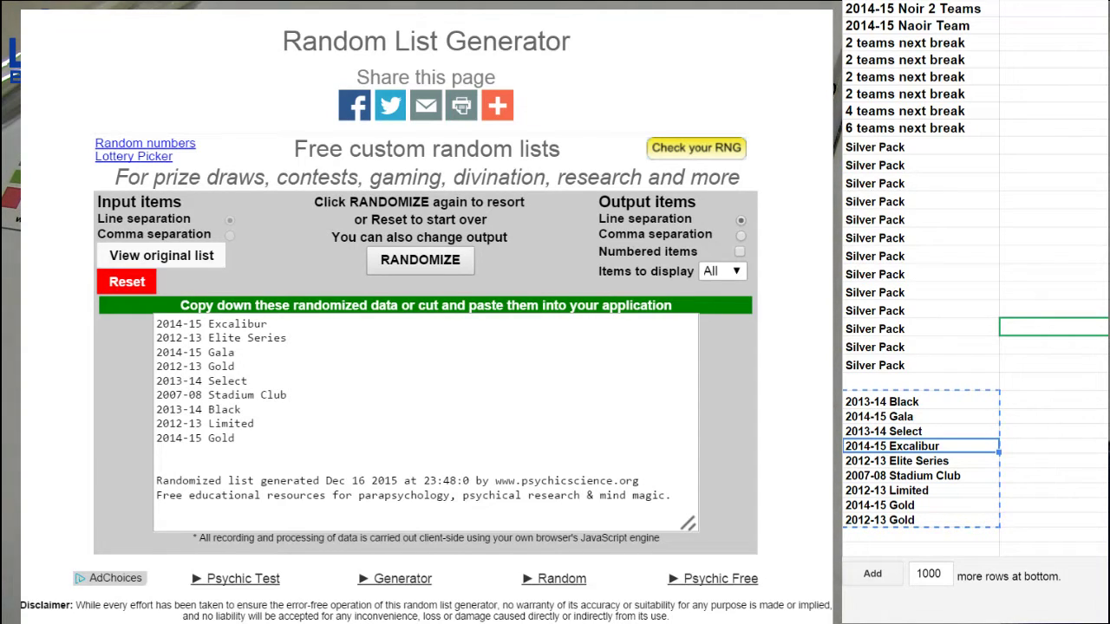
type("2012-13 M")
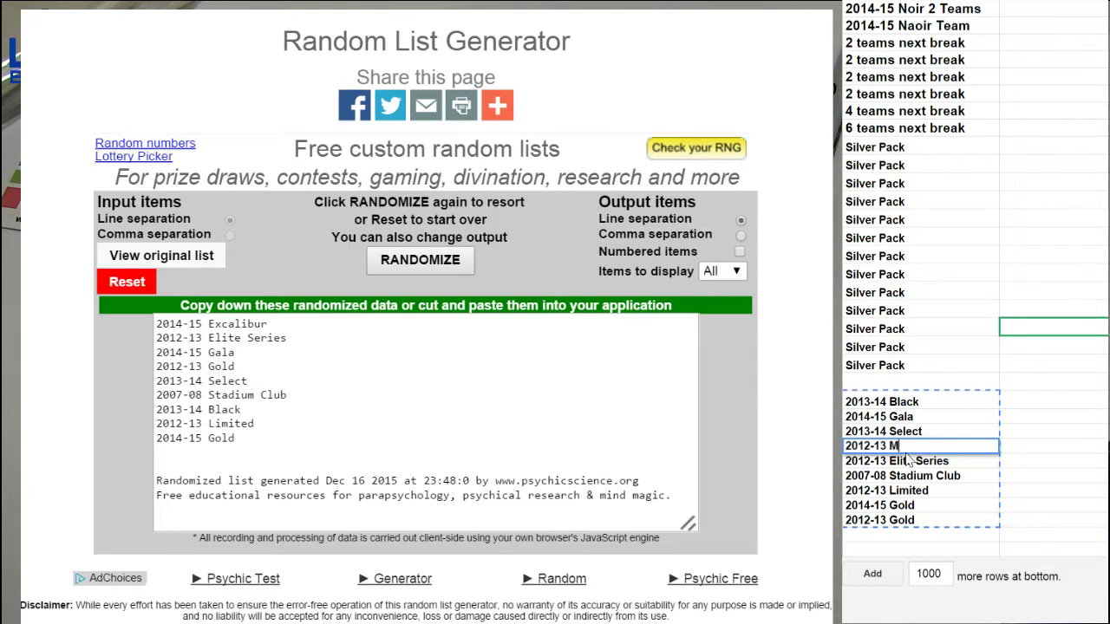
type("etal")
key("Return")
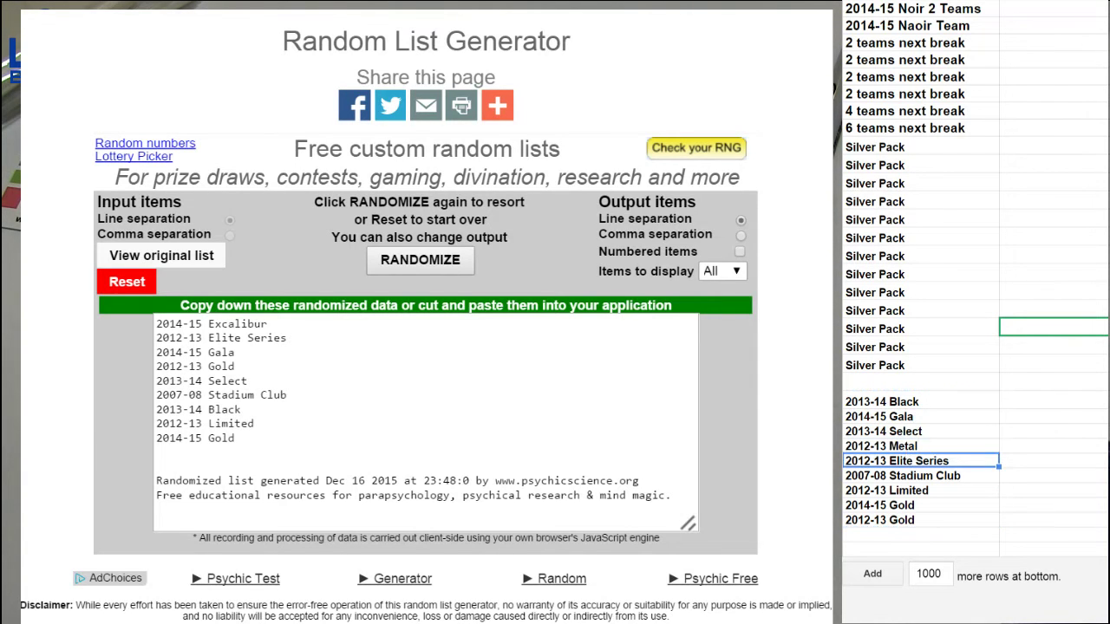
left_click(963, 607)
scroll(966, 508, "down", 5)
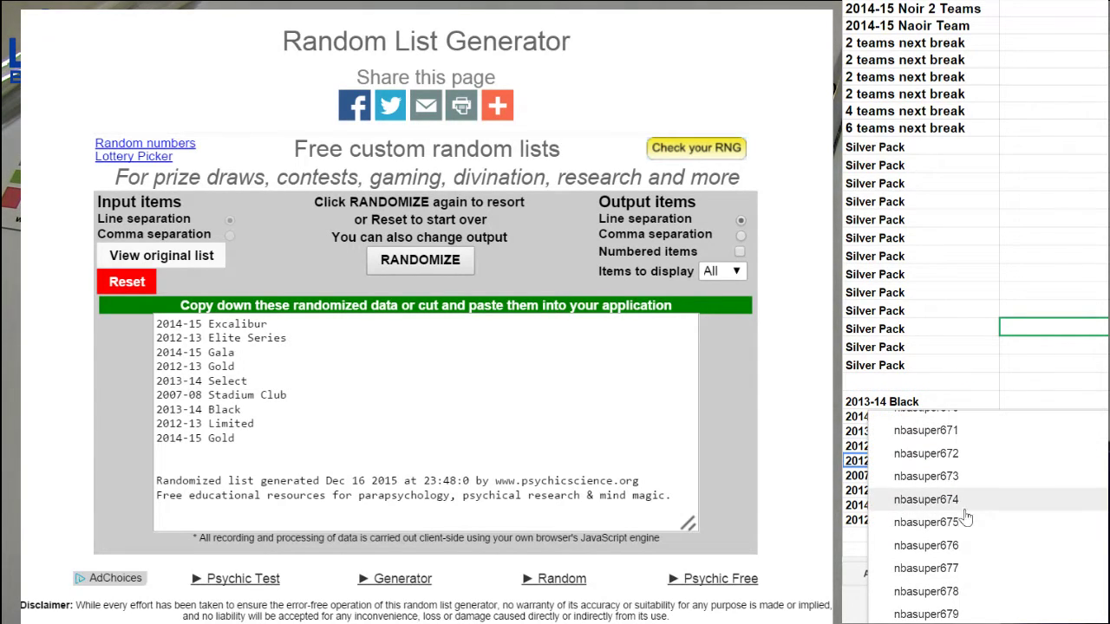
scroll(966, 508, "down", 3)
left_click(957, 566)
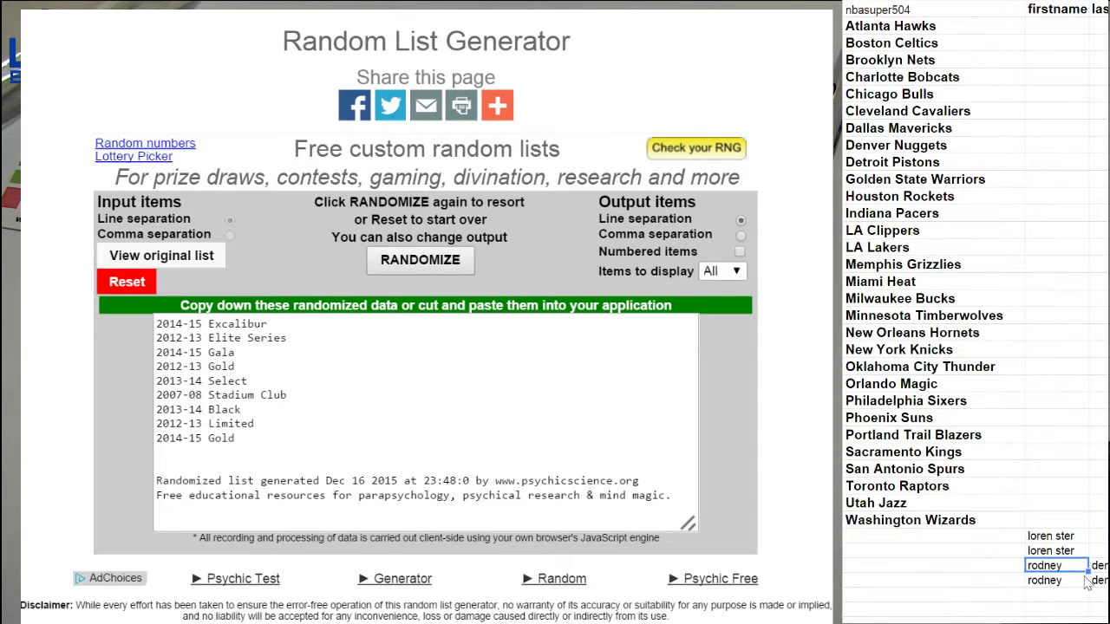